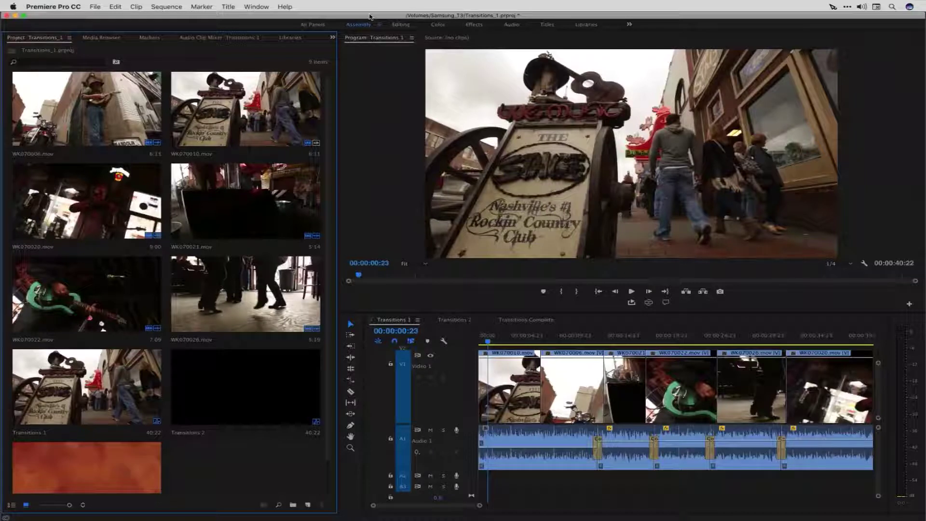
Save the project and review the cuts between the clips in the Transitions 1 sequence.
{"action": "key", "text": "super+s"}
{"action": "left_click", "coordinate": [494, 343]}
{"action": "key", "text": "space"}
{"action": "left_click", "coordinate": [563, 341]}
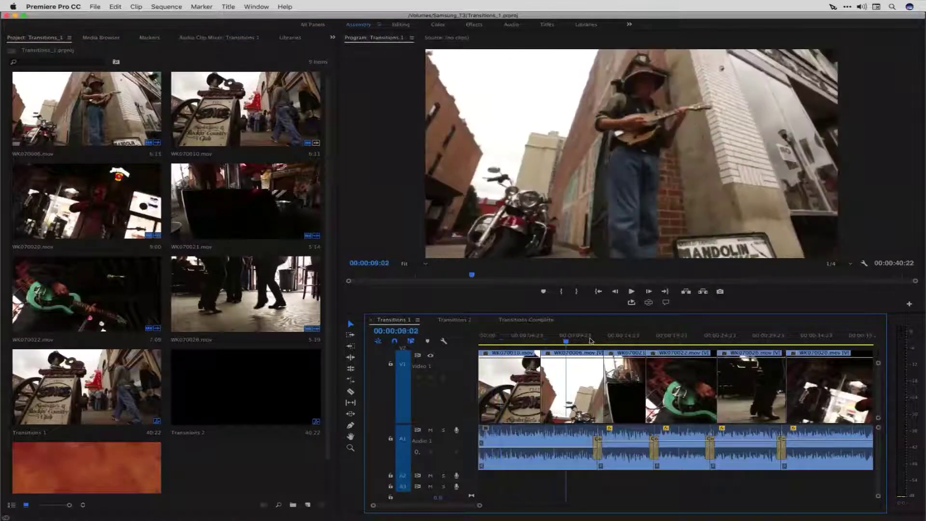
{"action": "left_click", "coordinate": [618, 340]}
{"action": "left_click_drag", "start_coordinate": [635, 339], "coordinate": [596, 337]}
{"action": "left_click_drag", "start_coordinate": [525, 323], "coordinate": [509, 323]}
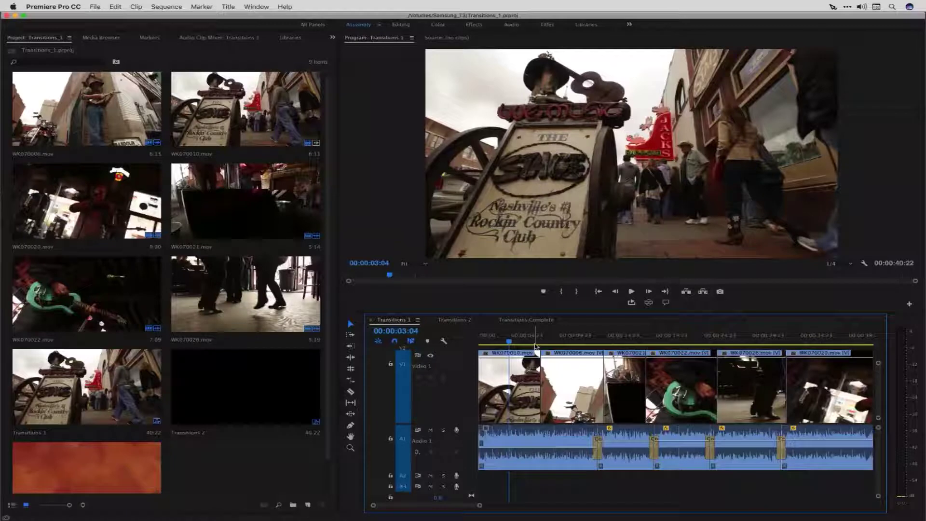
Add the Sapphire S_DissolveGlow transition at the cut between WK070010.mov and WK070006.mov and show a frame inside it.
{"action": "key", "text": "shift+7"}
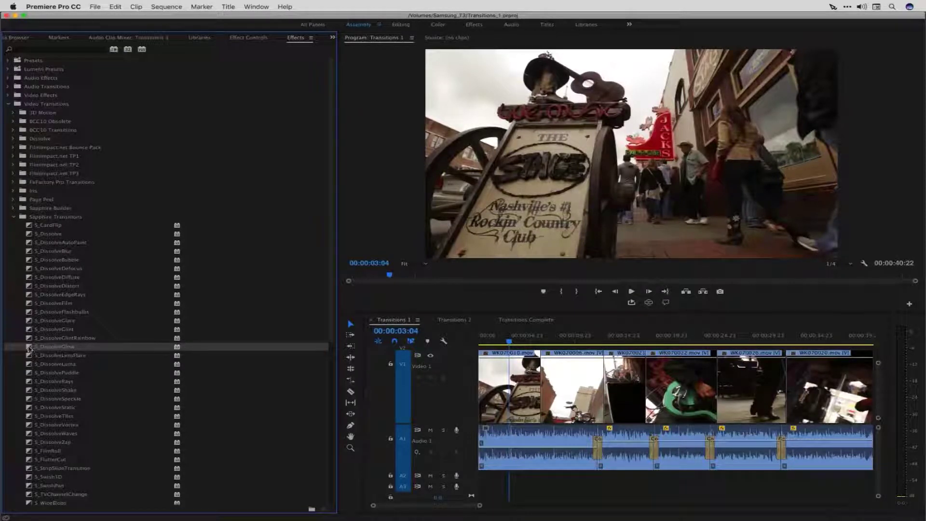
{"action": "left_click_drag", "start_coordinate": [28, 347], "coordinate": [544, 381]}
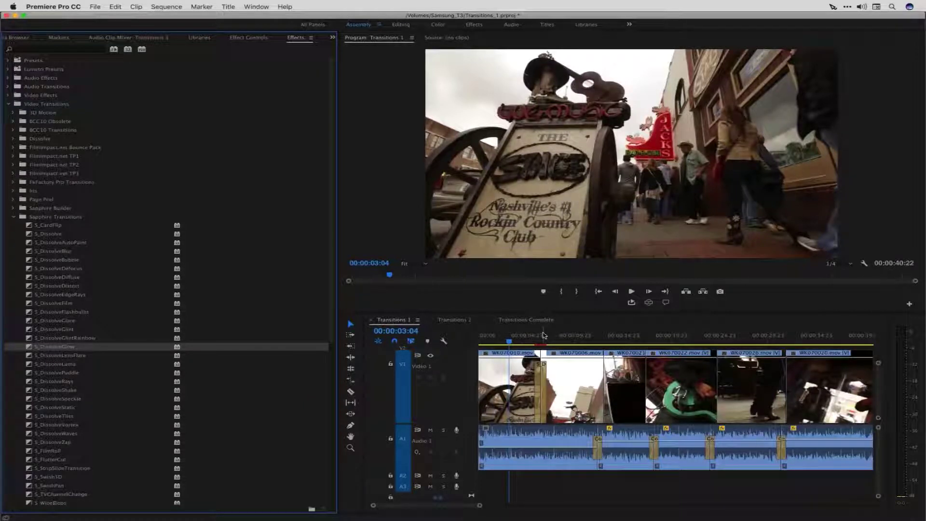
{"action": "left_click", "coordinate": [543, 335]}
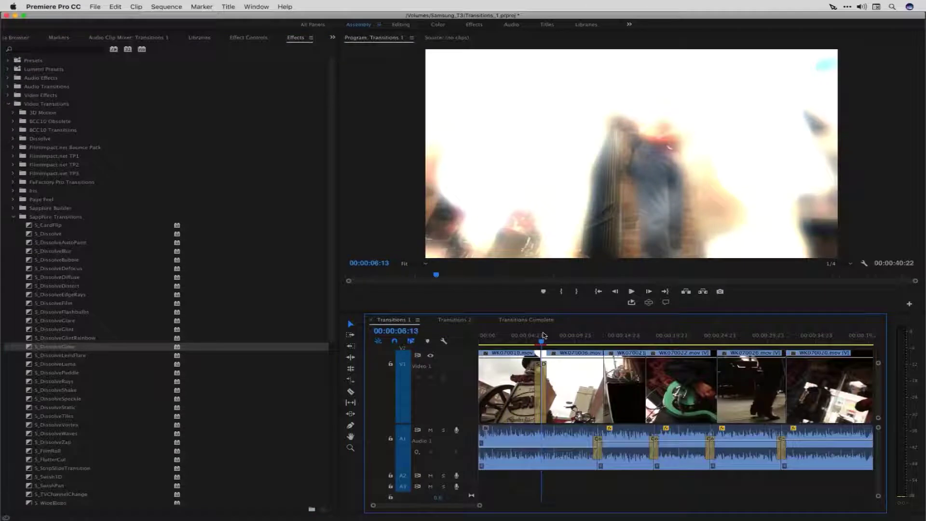
Set the background of the S_DissolveGlow transition to Video 1.
{"action": "key", "text": "equal"}
{"action": "key", "text": "equal"}
{"action": "key", "text": "equal"}
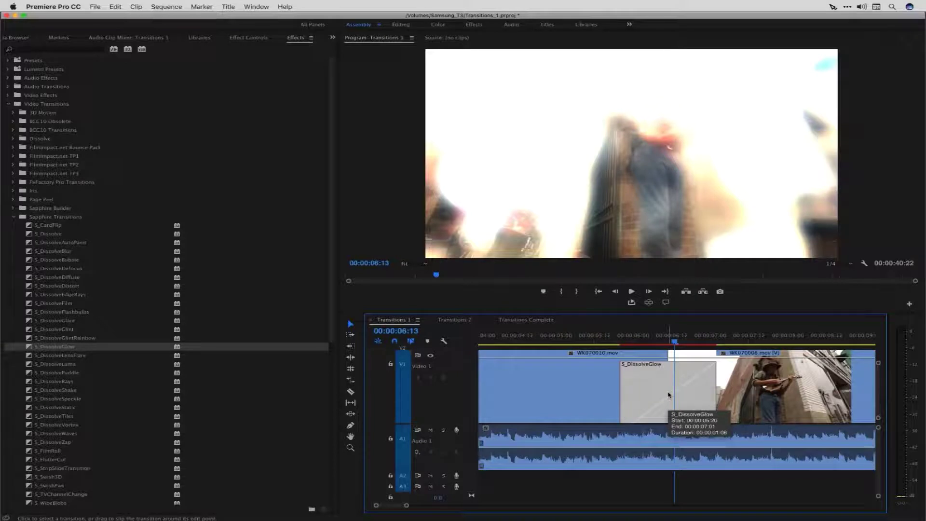
{"action": "left_click", "coordinate": [668, 395]}
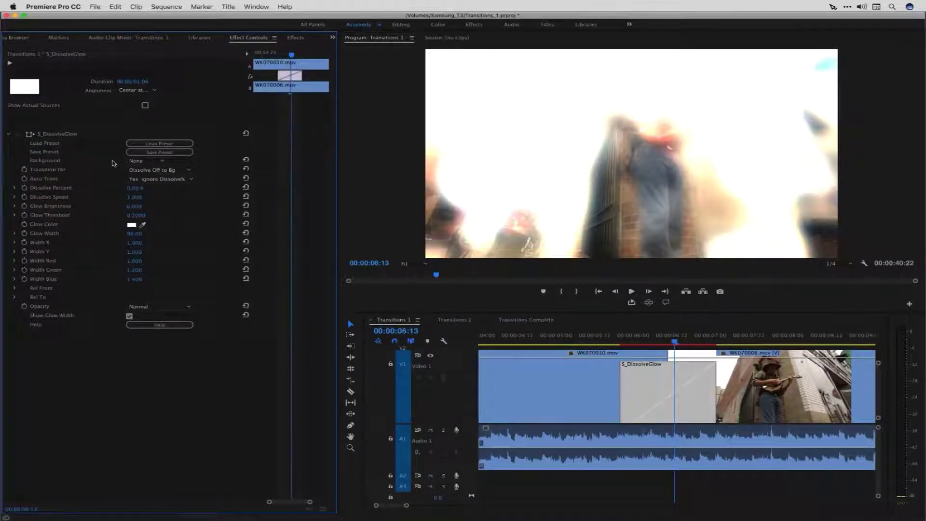
{"action": "left_click", "coordinate": [138, 162]}
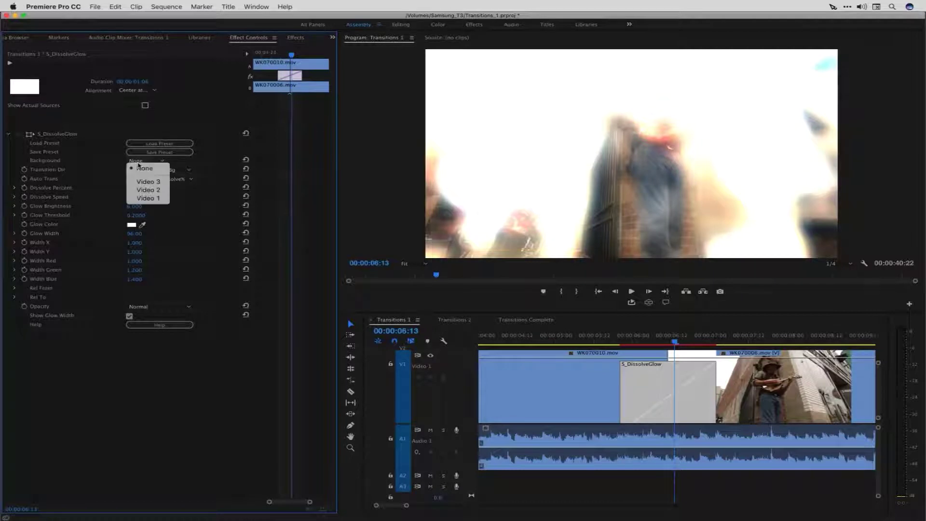
{"action": "left_click", "coordinate": [140, 199]}
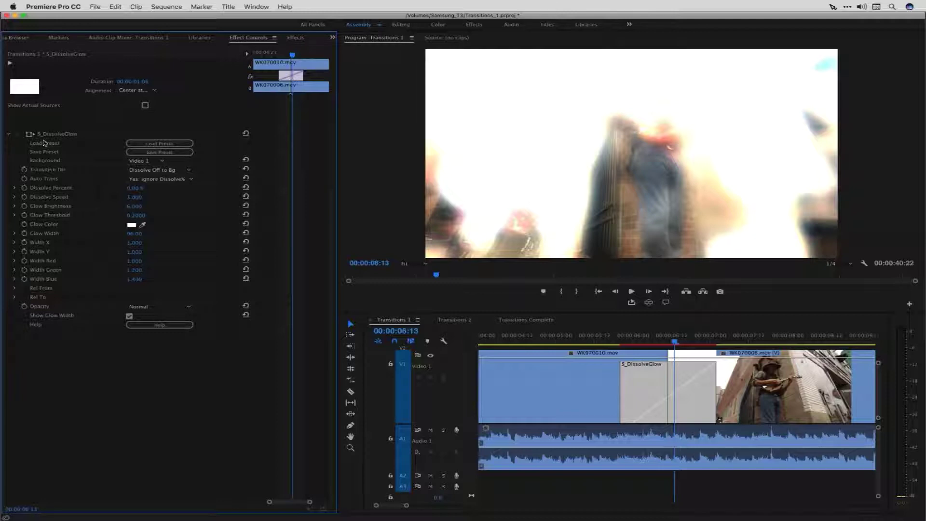
Preview the Default and Extremely Blown Out presets for S_DissolveGlow in the Sapphire Preset Browser.
{"action": "left_click", "coordinate": [151, 145]}
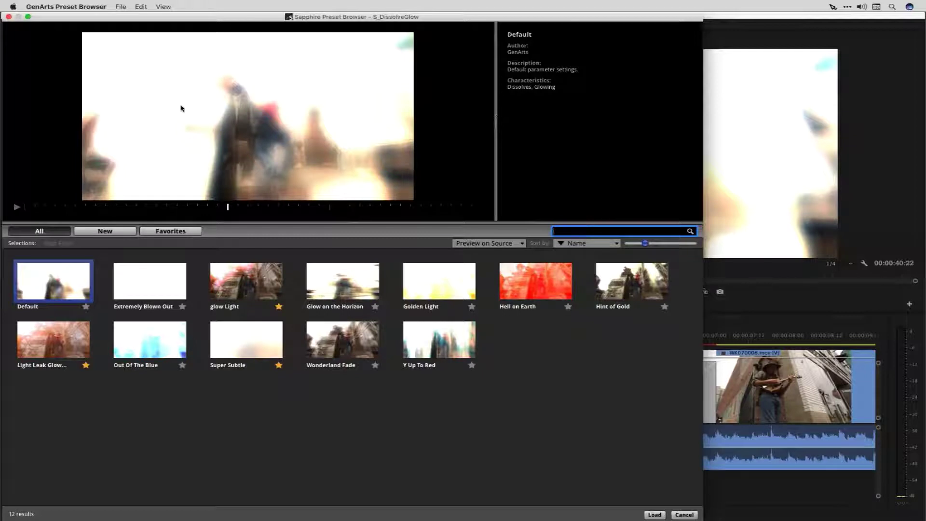
{"action": "left_click", "coordinate": [17, 208]}
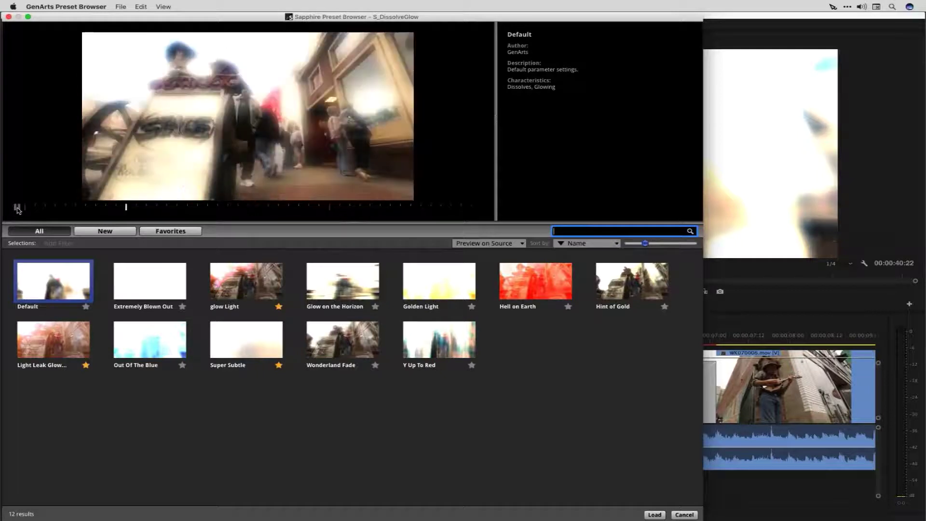
{"action": "left_click", "coordinate": [18, 208]}
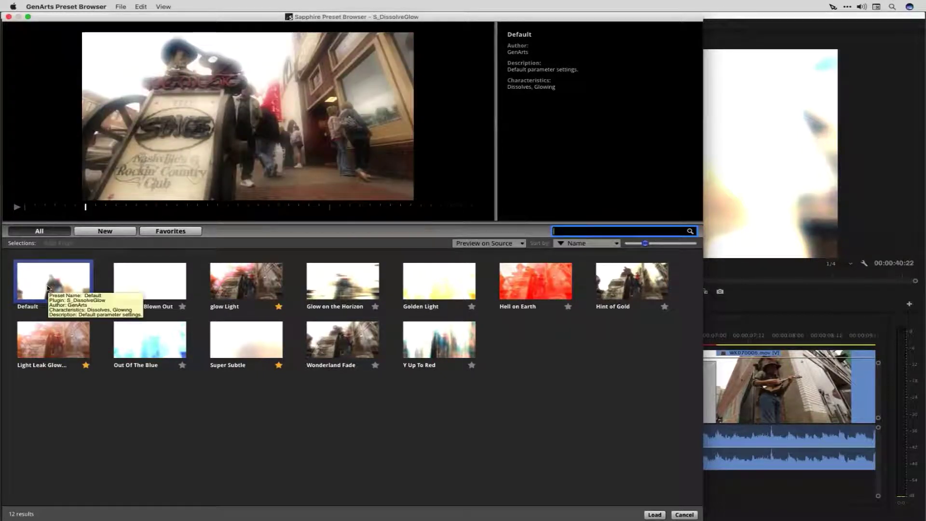
{"action": "left_click", "coordinate": [138, 283]}
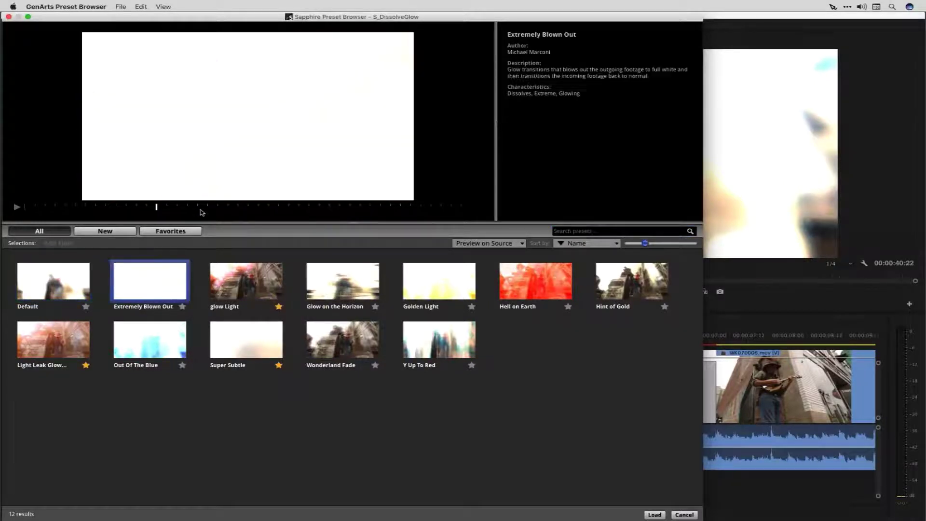
{"action": "left_click", "coordinate": [228, 209]}
Preview the Super Subtle preset from the favorites and load it onto the transition.
{"action": "left_click", "coordinate": [170, 232]}
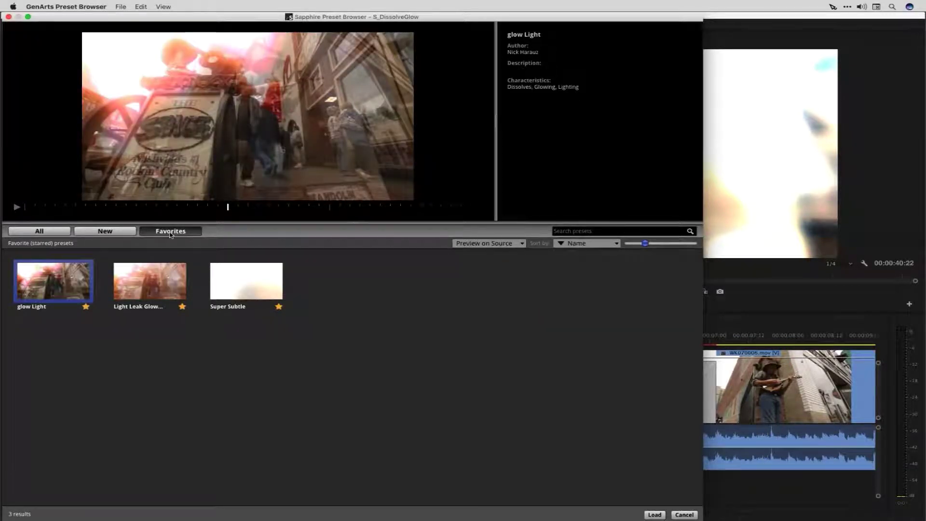
{"action": "left_click", "coordinate": [233, 289]}
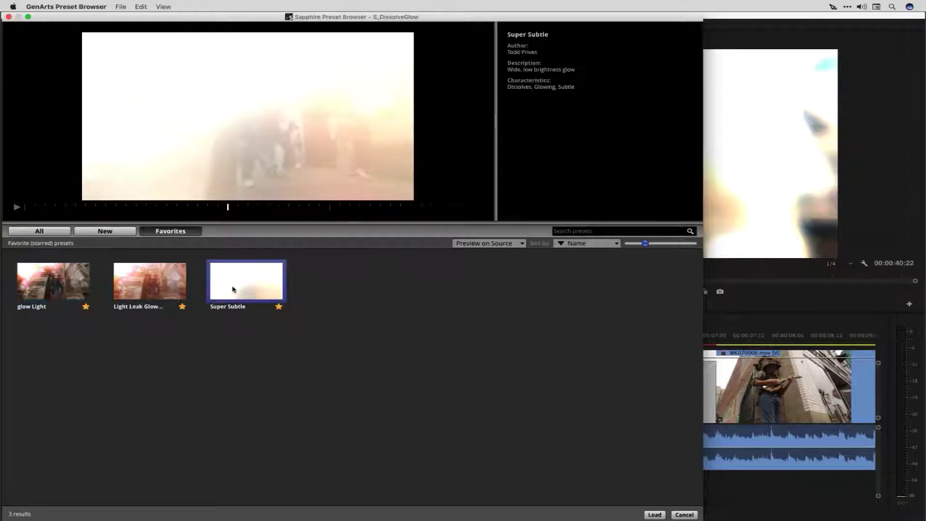
{"action": "left_click", "coordinate": [17, 209]}
{"action": "left_click", "coordinate": [17, 209]}
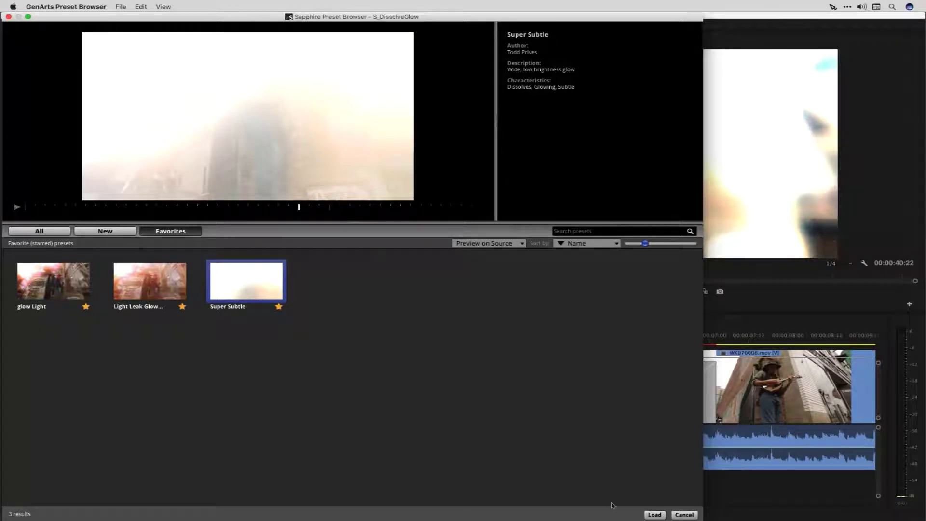
{"action": "left_click", "coordinate": [654, 514]}
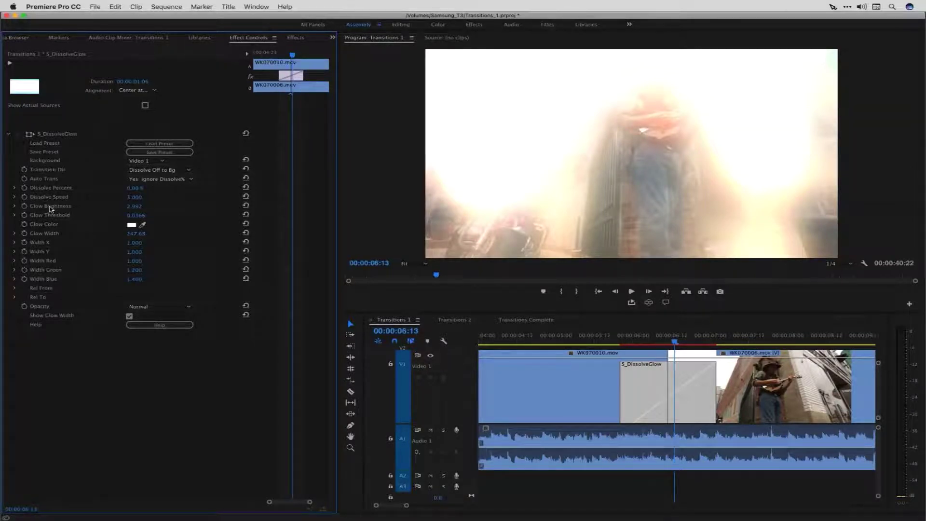
Set the transition's Glow Brightness to 2.5.
{"action": "left_click", "coordinate": [134, 206]}
{"action": "type", "text": "2.5"}
{"action": "key", "text": "Return"}
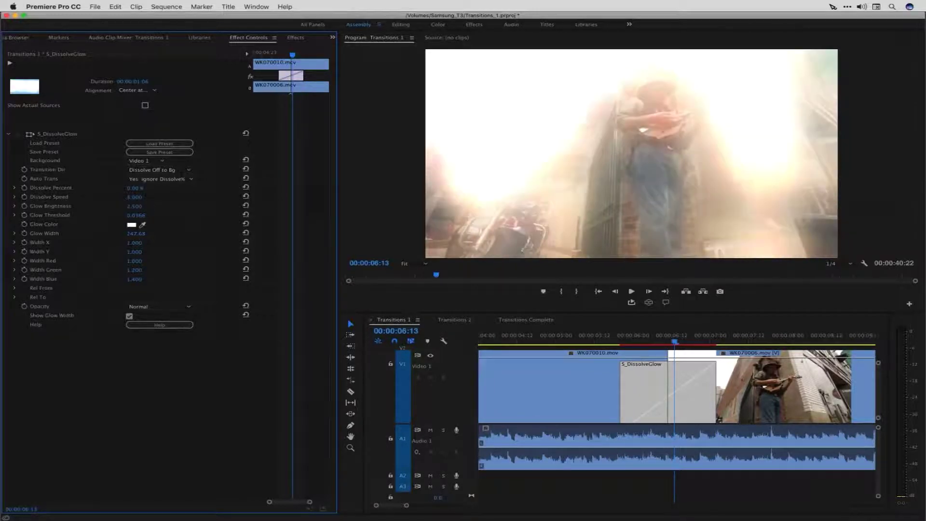
Try Glow Threshold values of 0 and 1 on the transition.
{"action": "left_click", "coordinate": [137, 217]}
{"action": "type", "text": "0"}
{"action": "key", "text": "Return"}
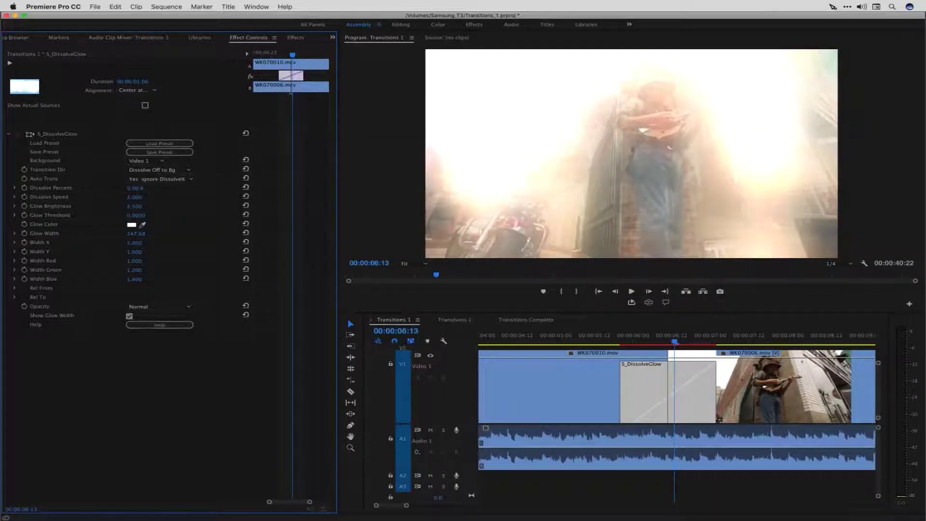
{"action": "left_click", "coordinate": [136, 215]}
{"action": "type", "text": "1"}
{"action": "key", "text": "Return"}
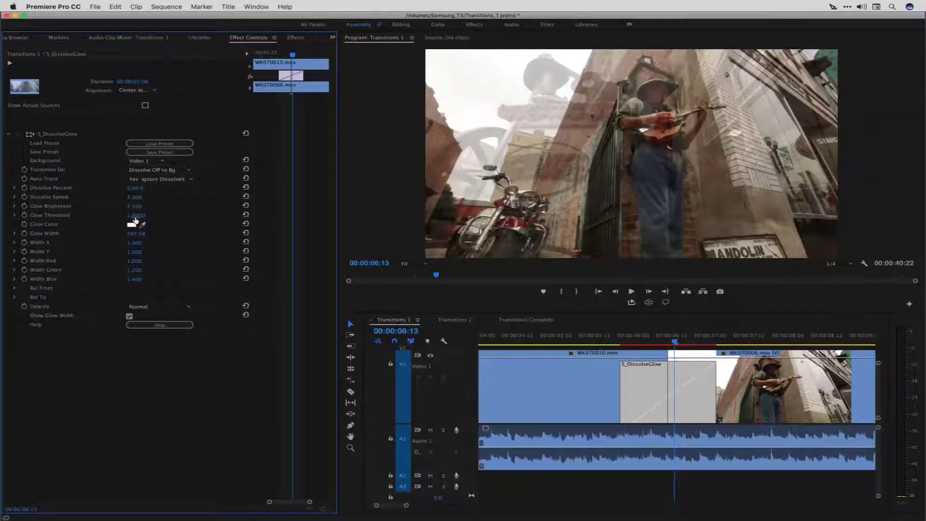
Set the transition's Glow Threshold to 0.51 and its Glow Color to a light red.
{"action": "left_click_drag", "start_coordinate": [135, 220], "coordinate": [139, 216]}
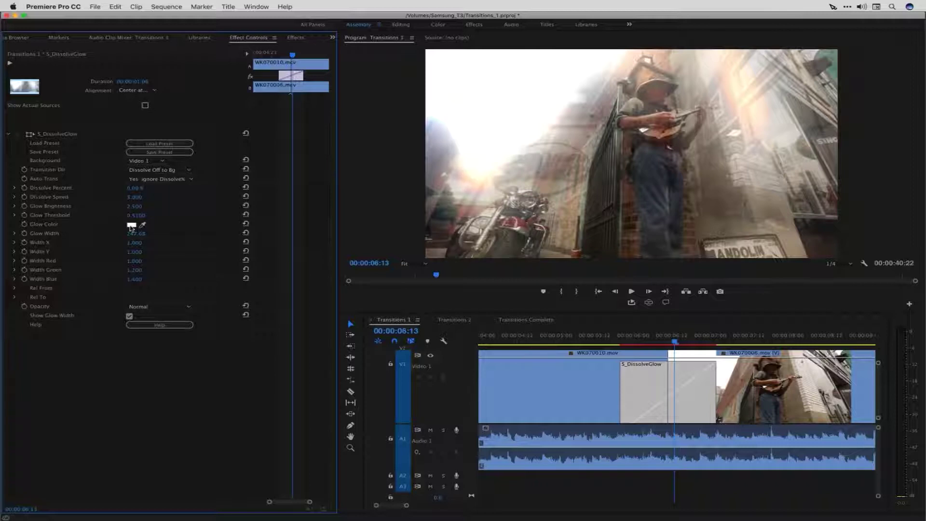
{"action": "left_click", "coordinate": [131, 226]}
{"action": "left_click_drag", "start_coordinate": [463, 231], "coordinate": [429, 237]}
{"action": "left_click", "coordinate": [567, 124]}
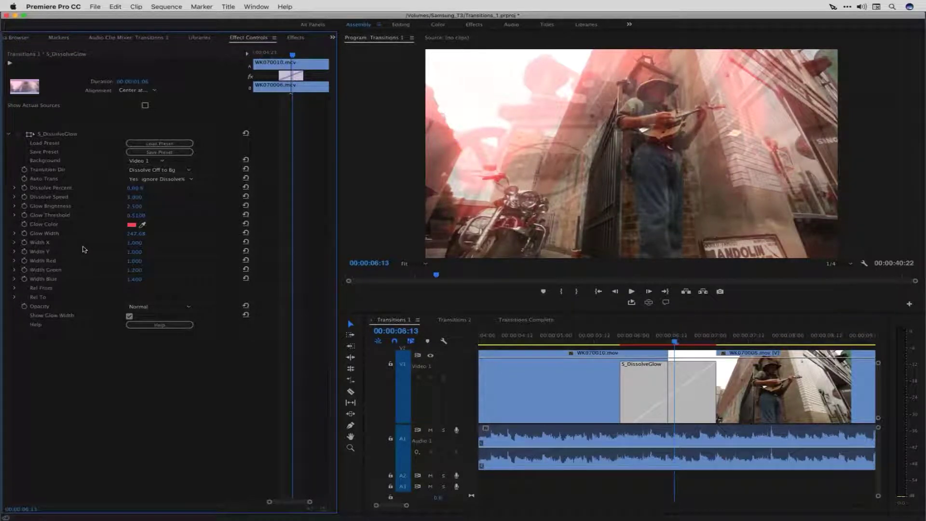
Try the glow with Width X and Width Y both at 0.
{"action": "left_click", "coordinate": [134, 242]}
{"action": "type", "text": "0"}
{"action": "key", "text": "Tab"}
{"action": "type", "text": "0"}
{"action": "key", "text": "Return"}
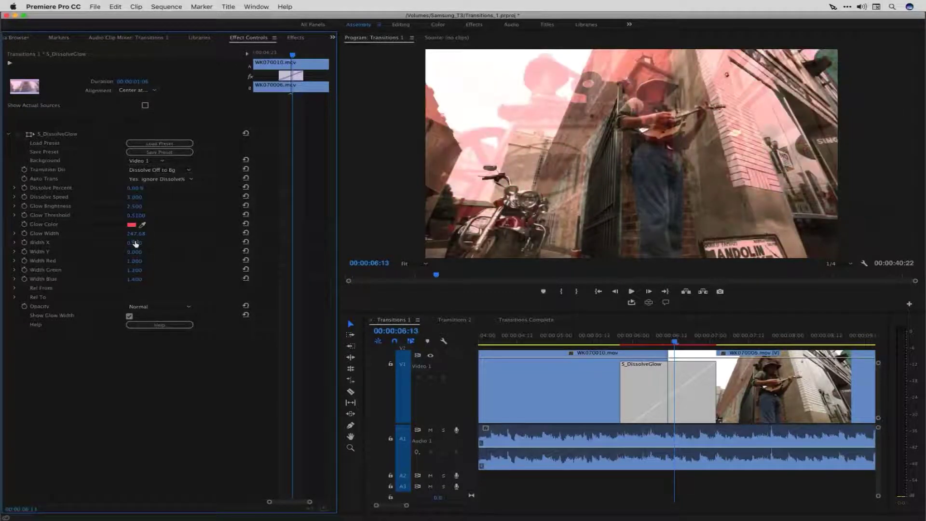
Set the glow's Width X to 7, Width Y to 6.45, Width Green to 0.6 and Width Blue to 0.2.
{"action": "left_click_drag", "start_coordinate": [136, 244], "coordinate": [136, 244]}
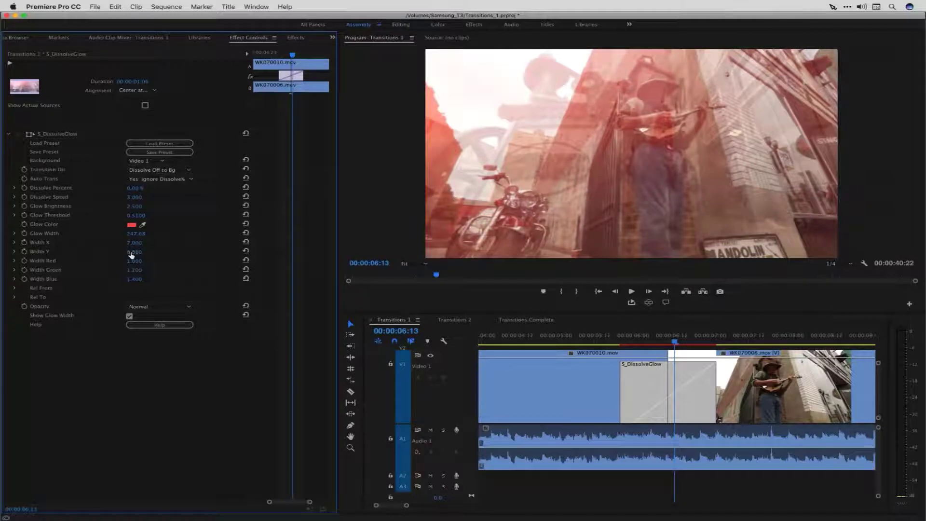
{"action": "left_click_drag", "start_coordinate": [132, 255], "coordinate": [139, 253]}
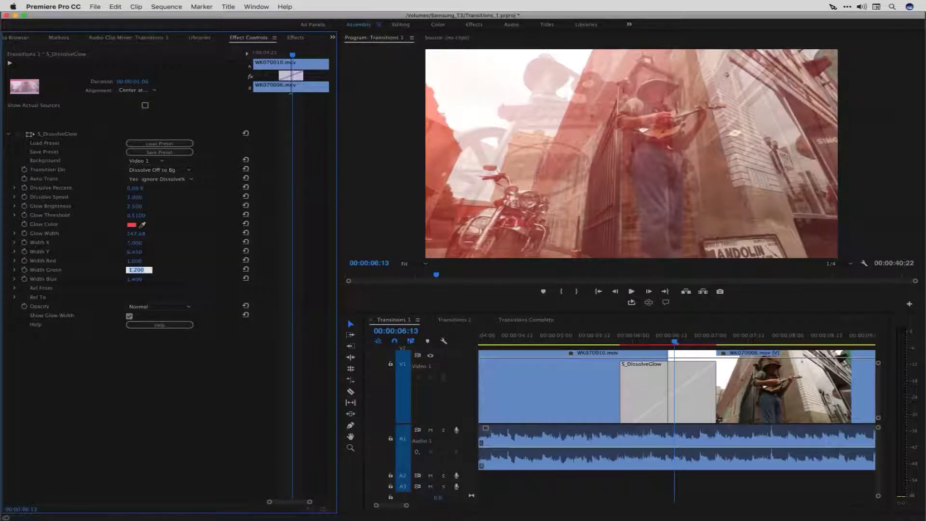
{"action": "type", "text": "0.6"}
{"action": "key", "text": "Return"}
{"action": "left_click", "coordinate": [135, 279]}
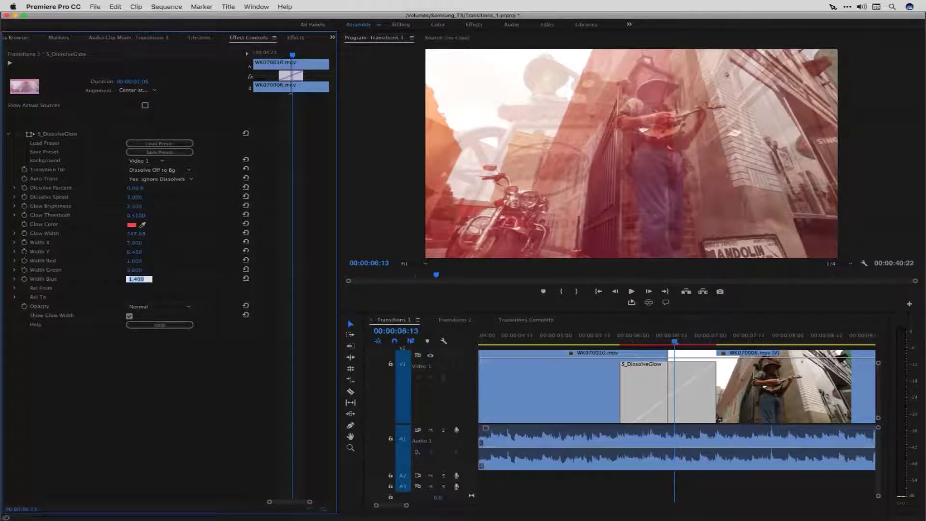
{"action": "key", "text": "BackSpace"}
{"action": "key", "text": "Return"}
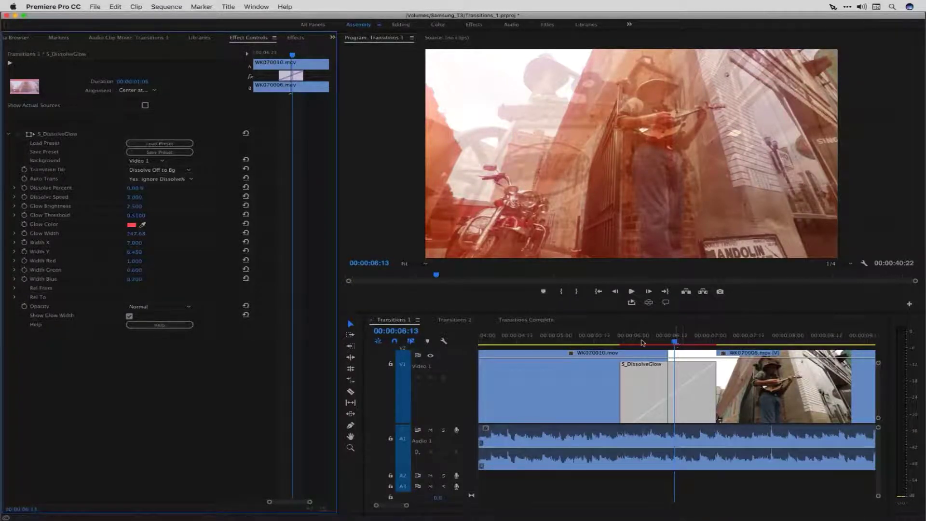
Check the transition in the sequence and lengthen it to a duration of 00:00:01:20.
{"action": "mouse_move", "coordinate": [642, 343]}
{"action": "left_mouse_down"}
{"action": "mouse_move", "coordinate": [593, 342]}
{"action": "mouse_move", "coordinate": [678, 343]}
{"action": "mouse_move", "coordinate": [615, 337]}
{"action": "mouse_move", "coordinate": [667, 338]}
{"action": "mouse_move", "coordinate": [655, 334]}
{"action": "left_mouse_up"}
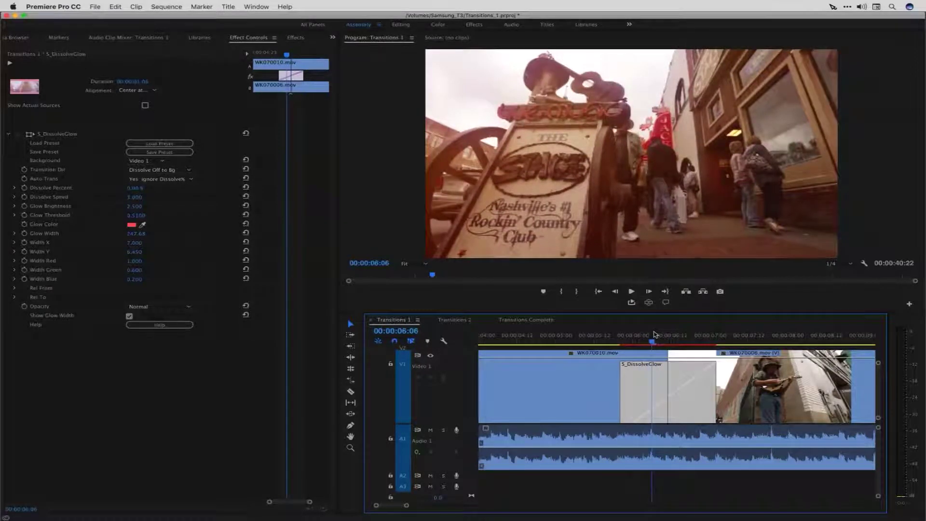
{"action": "key", "text": "backslash"}
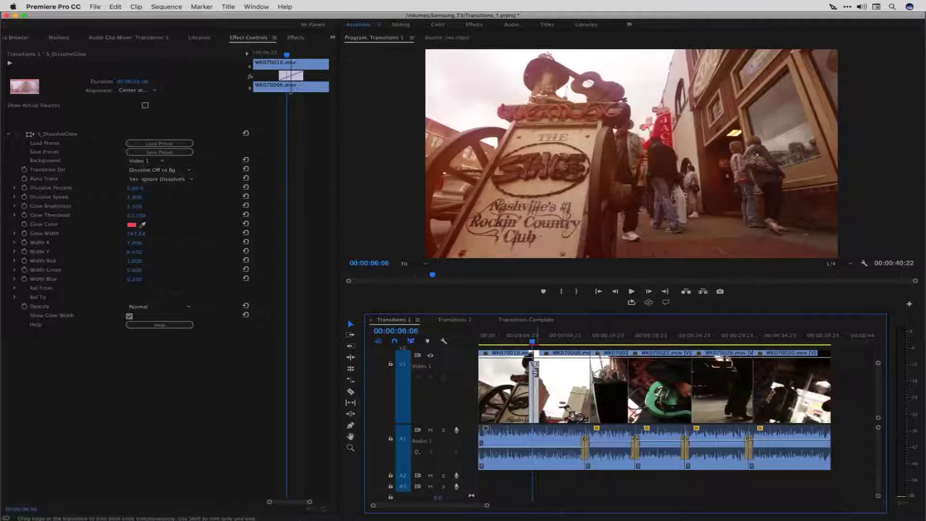
{"action": "key", "text": "="}
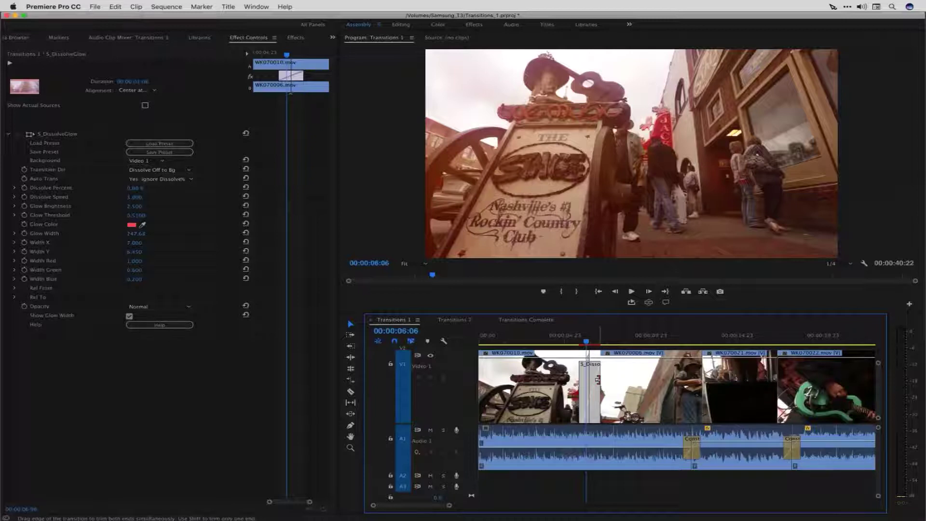
{"action": "left_click_drag", "start_coordinate": [597, 379], "coordinate": [602, 379]}
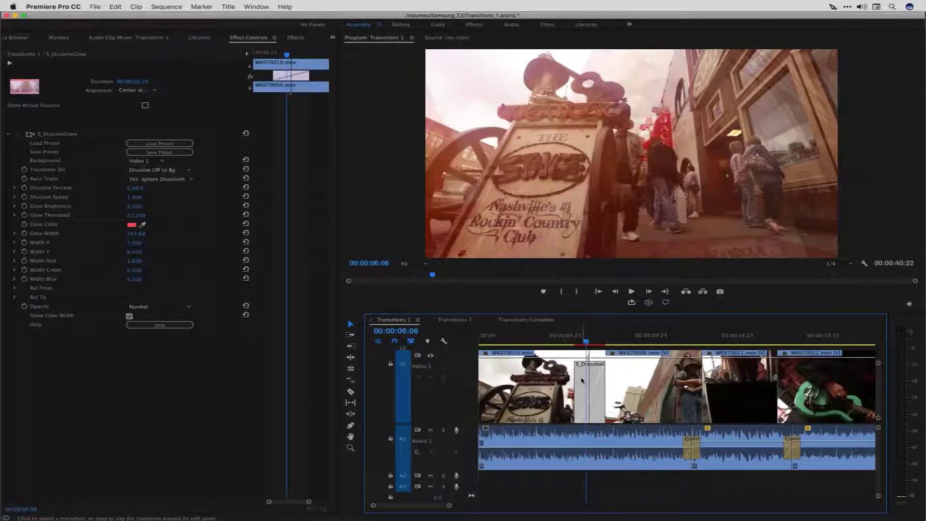
Save the customized transition as a scaled preset named S_DissolveGlow Leak, including its duration, and locate it in the Presets bin.
{"action": "left_click", "coordinate": [58, 134]}
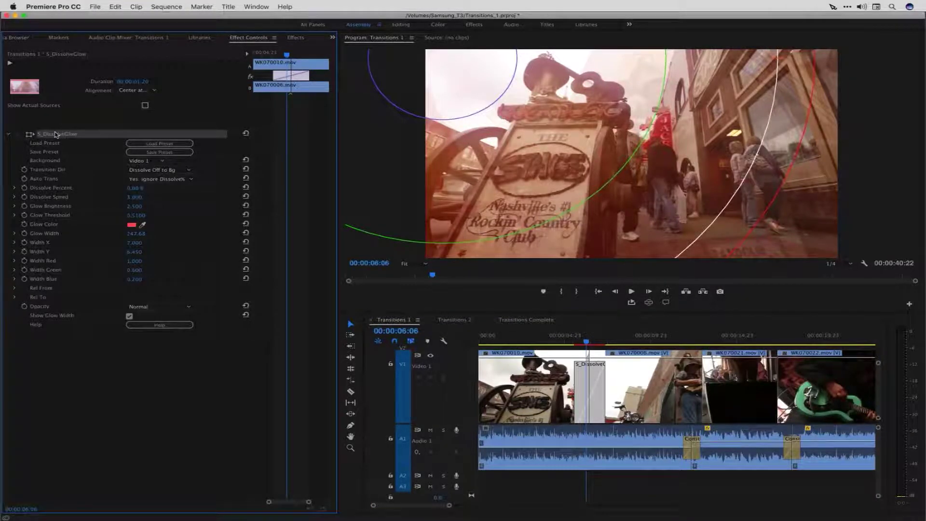
{"action": "right_click", "coordinate": [56, 135]}
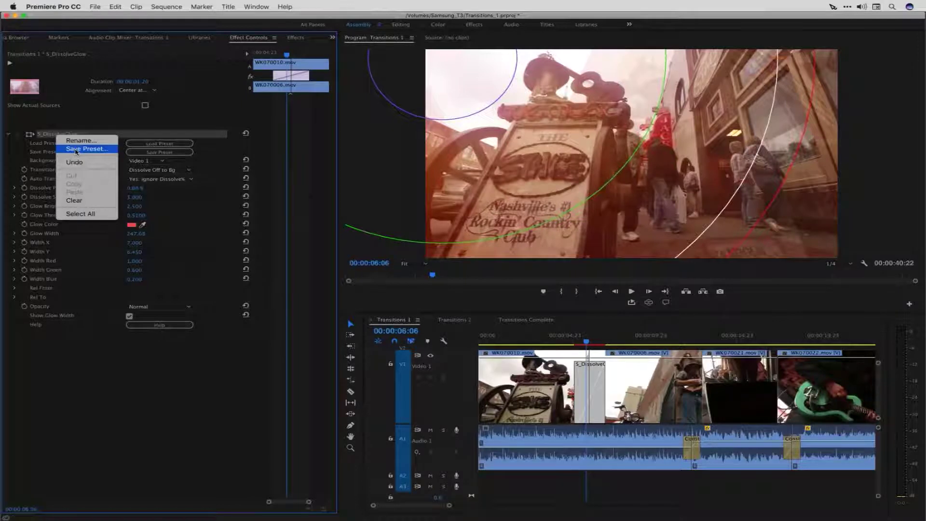
{"action": "left_click", "coordinate": [75, 150]}
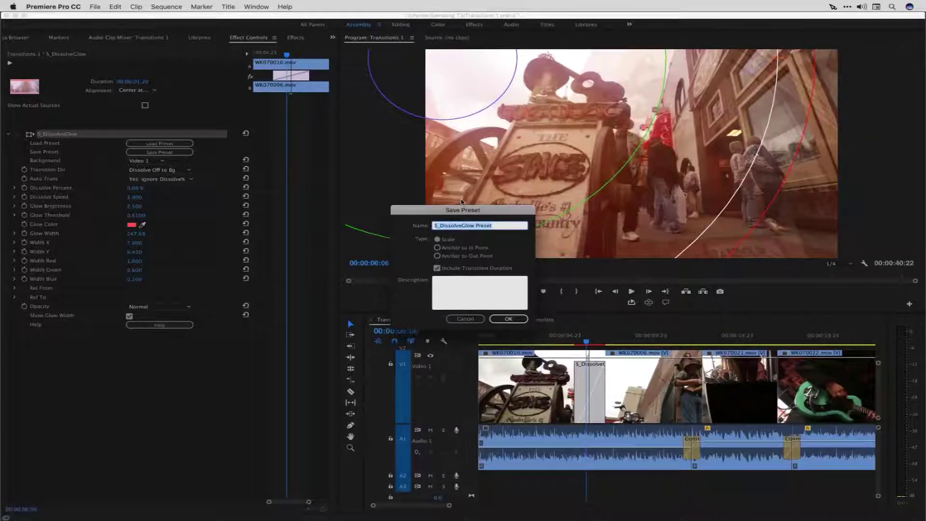
{"action": "left_click", "coordinate": [477, 225]}
{"action": "left_click_drag", "start_coordinate": [477, 225], "coordinate": [493, 225]}
{"action": "type", "text": "Leak"}
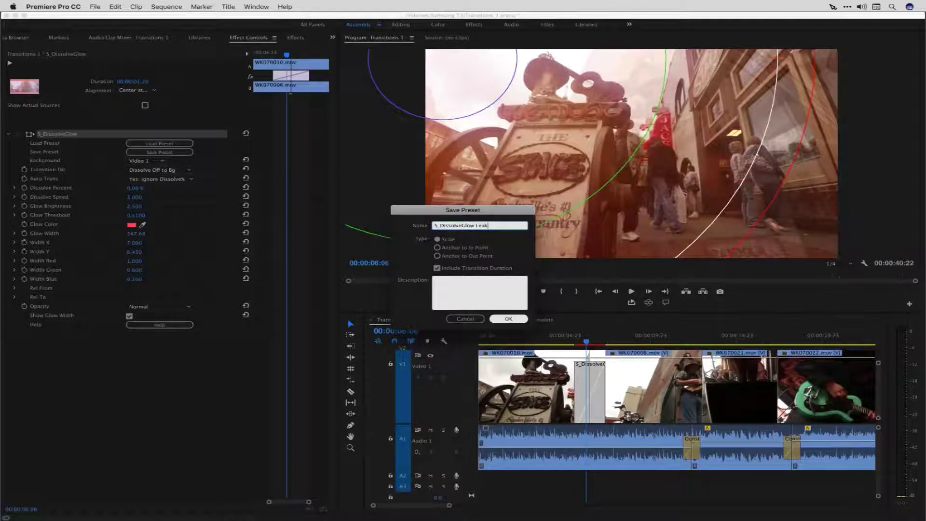
{"action": "key", "text": "Return"}
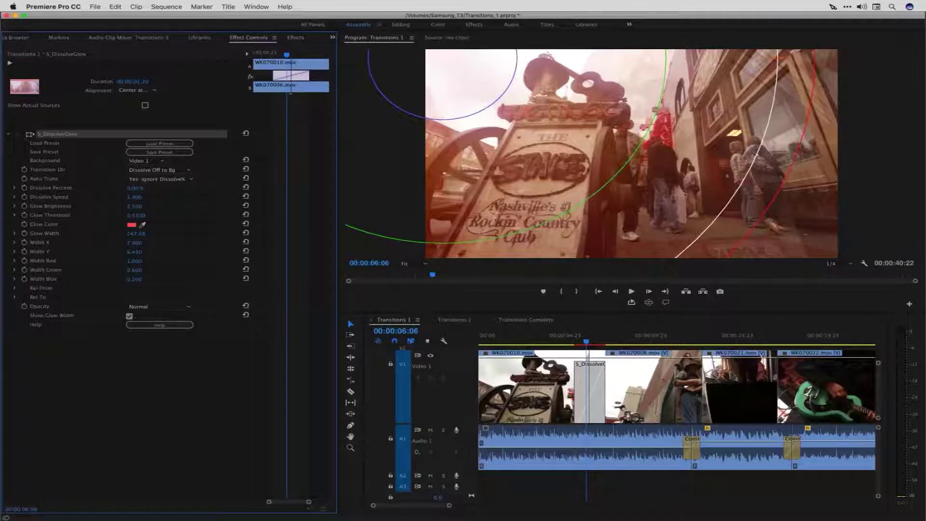
{"action": "left_click", "coordinate": [293, 38]}
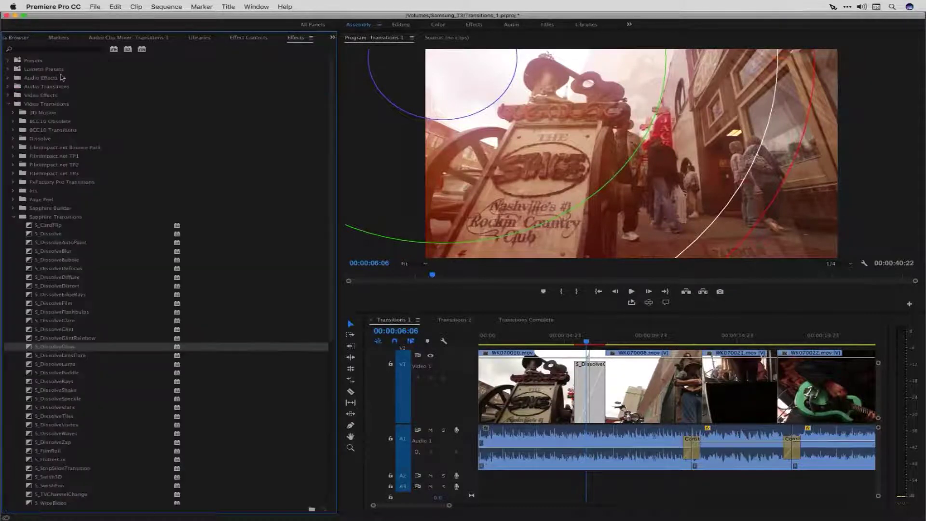
{"action": "left_click", "coordinate": [8, 60]}
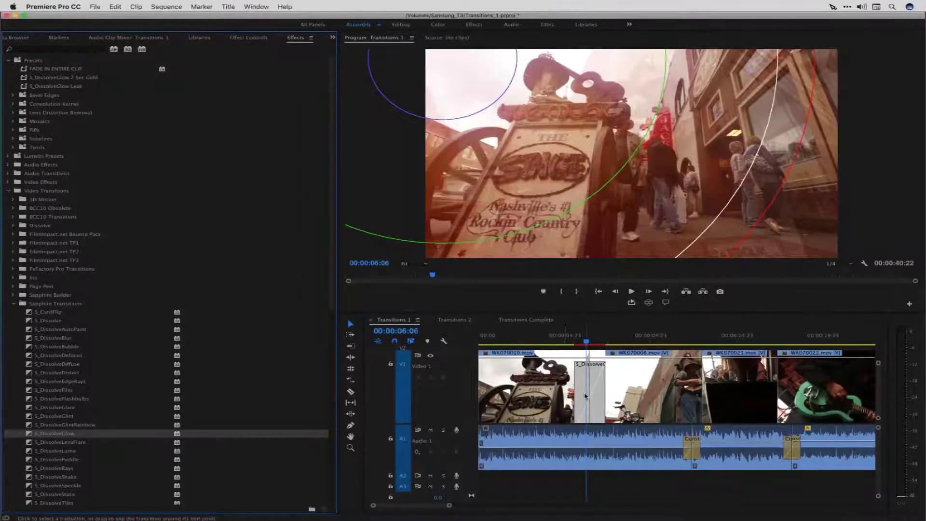
Reopen the transition's settings and start a Sapphire preset save, naming the preset Glow Lightleak.
{"action": "left_click", "coordinate": [585, 397]}
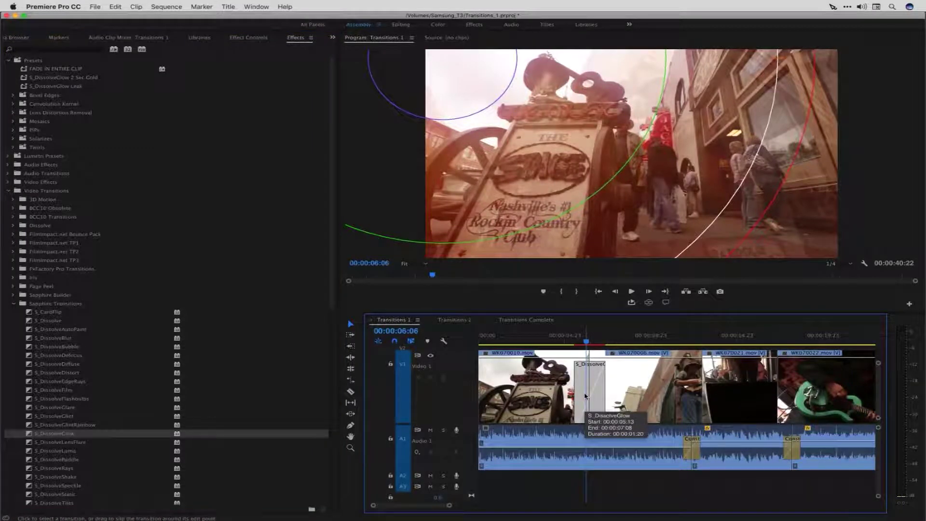
{"action": "double_click", "coordinate": [585, 396]}
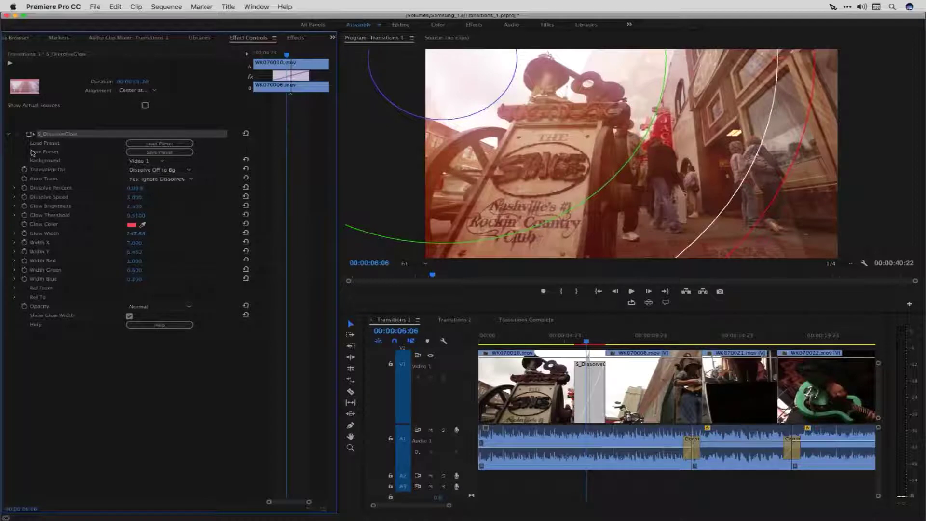
{"action": "left_click", "coordinate": [182, 153]}
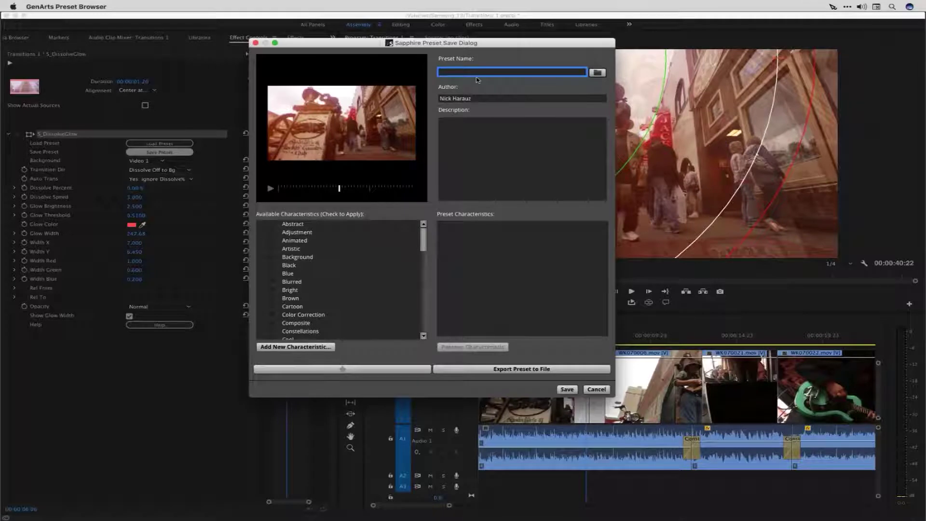
{"action": "type", "text": "Glow Light Leak"}
{"action": "key", "text": "BackSpace"}
{"action": "key", "text": "BackSpace"}
{"action": "key", "text": "BackSpace"}
{"action": "key", "text": "BackSpace"}
{"action": "key", "text": "BackSpace"}
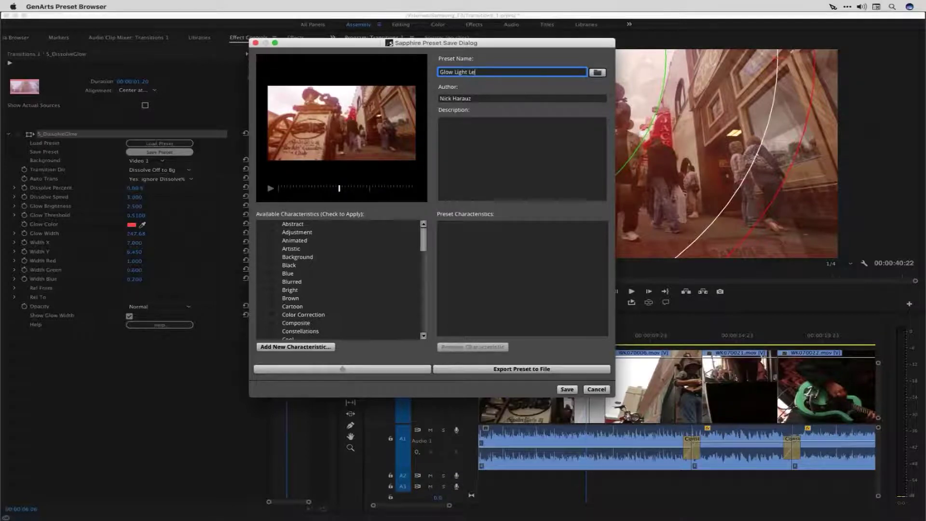
{"action": "type", "text": "leak"}
Tag the Sapphire preset as Glint, Lighting, Saturated, Simulation and Transition, and save it as a favorite.
{"action": "left_click", "coordinate": [284, 258]}
{"action": "scroll", "coordinate": [284, 259], "scroll_direction": "down", "scroll_amount": 5}
{"action": "scroll", "coordinate": [284, 258], "scroll_direction": "down", "scroll_amount": 4}
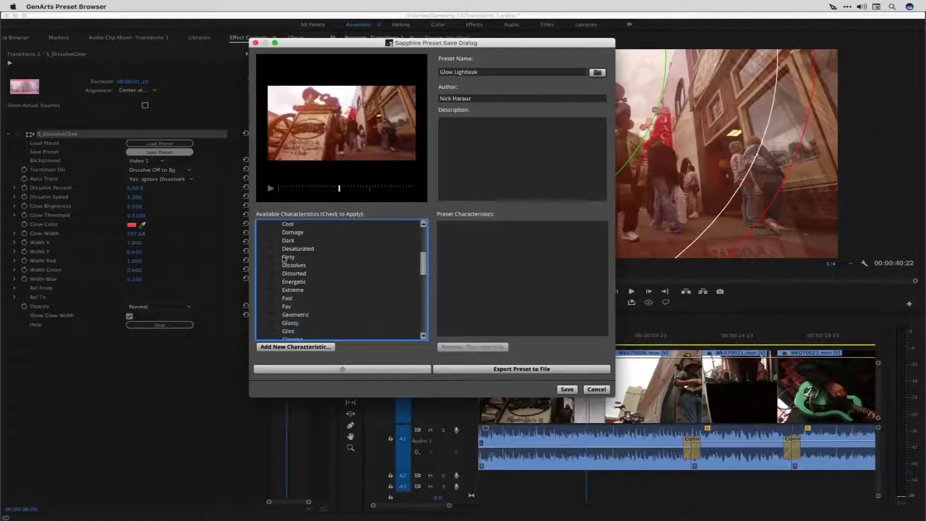
{"action": "left_click", "coordinate": [271, 307]}
{"action": "scroll", "coordinate": [275, 304], "scroll_direction": "down", "scroll_amount": 2}
{"action": "scroll", "coordinate": [276, 297], "scroll_direction": "down", "scroll_amount": 3}
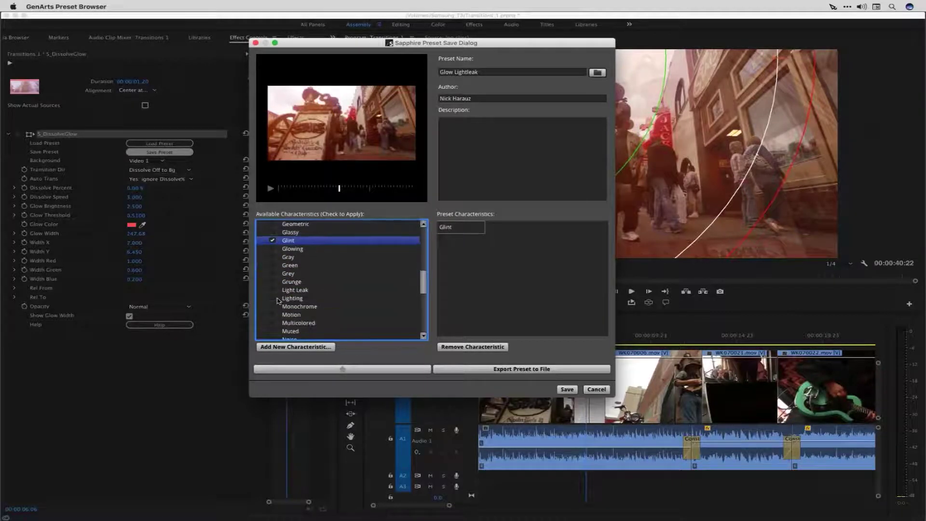
{"action": "left_click", "coordinate": [273, 291]}
{"action": "scroll", "coordinate": [274, 292], "scroll_direction": "down", "scroll_amount": 3}
{"action": "scroll", "coordinate": [273, 291], "scroll_direction": "down", "scroll_amount": 2}
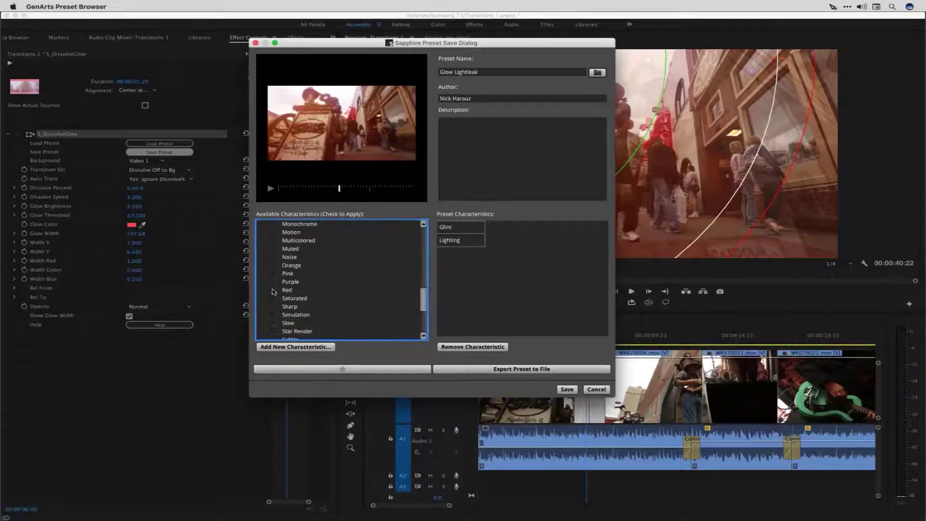
{"action": "left_click", "coordinate": [273, 299]}
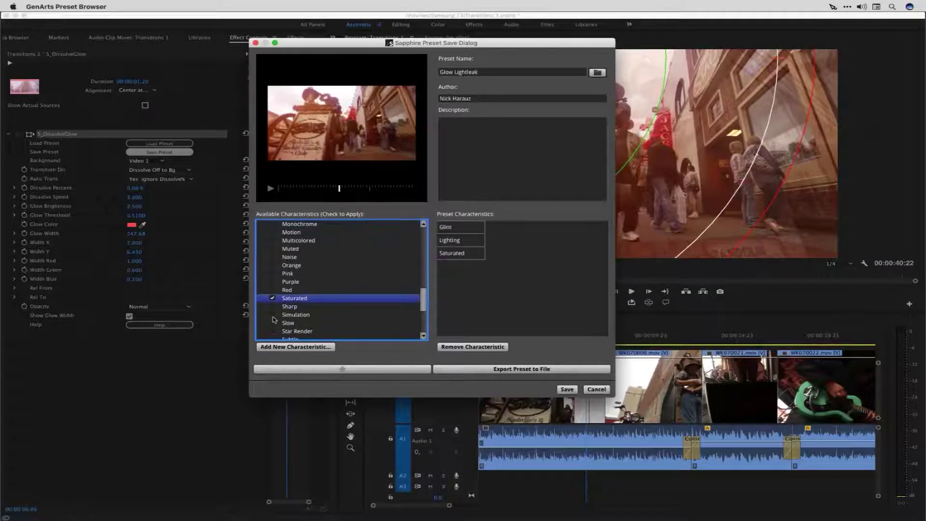
{"action": "left_click", "coordinate": [273, 315]}
{"action": "scroll", "coordinate": [274, 317], "scroll_direction": "down", "scroll_amount": 3}
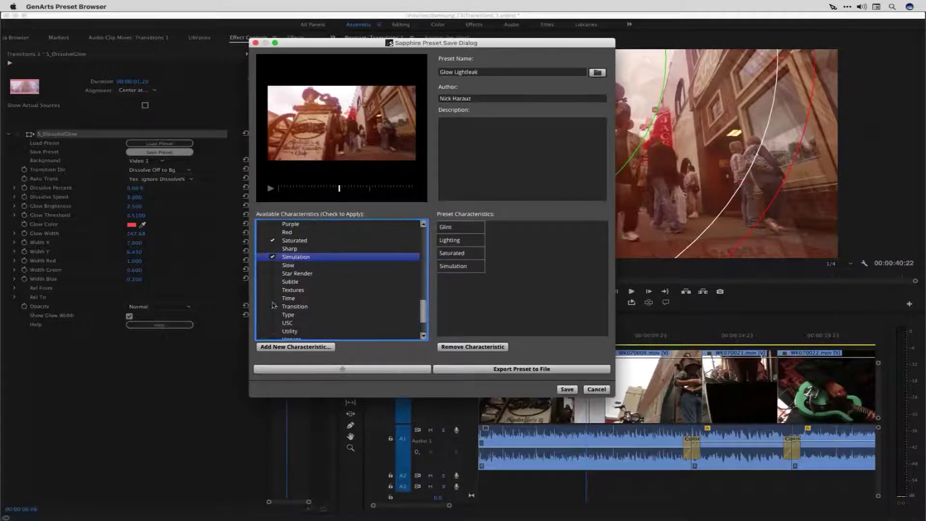
{"action": "left_click", "coordinate": [273, 306]}
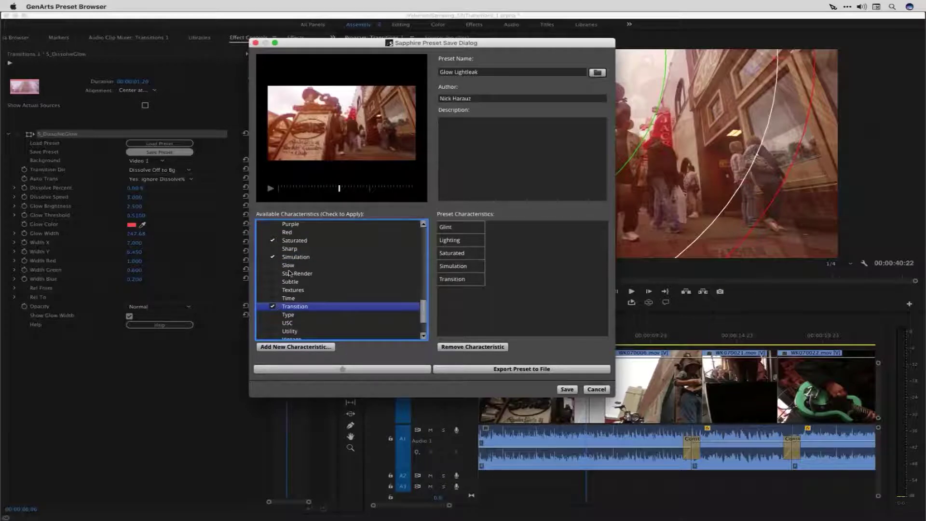
{"action": "left_click", "coordinate": [342, 369]}
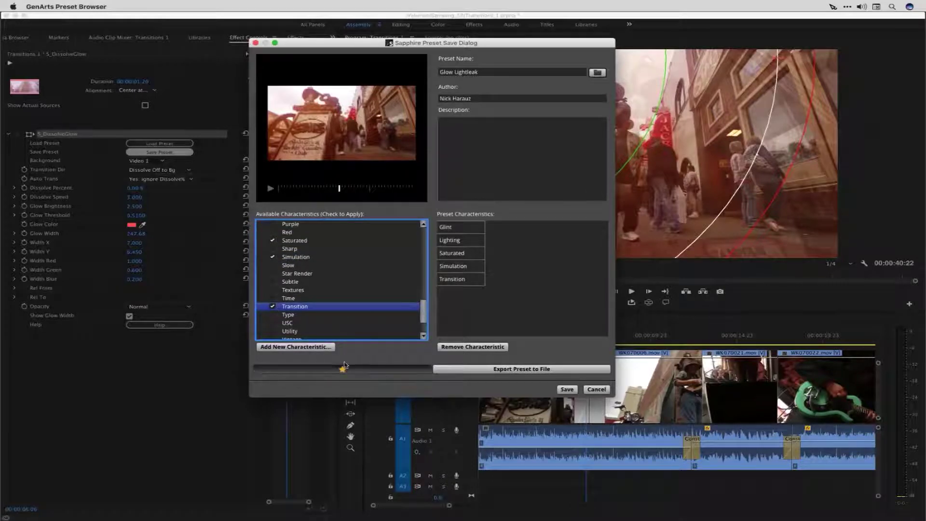
{"action": "left_click", "coordinate": [569, 390]}
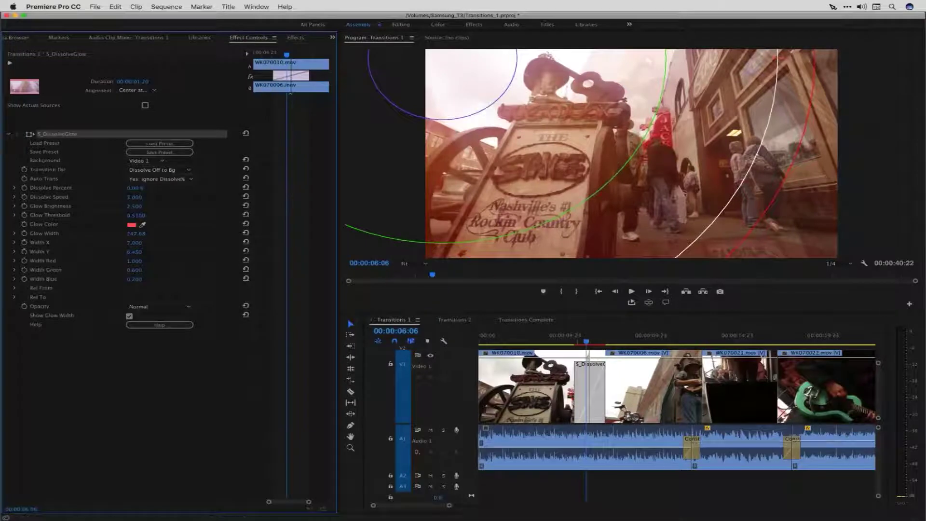
Add S_DissolveGlow at the cut between WK070006.mov and WK070021.mov and display its effect settings.
{"action": "left_click", "coordinate": [296, 38]}
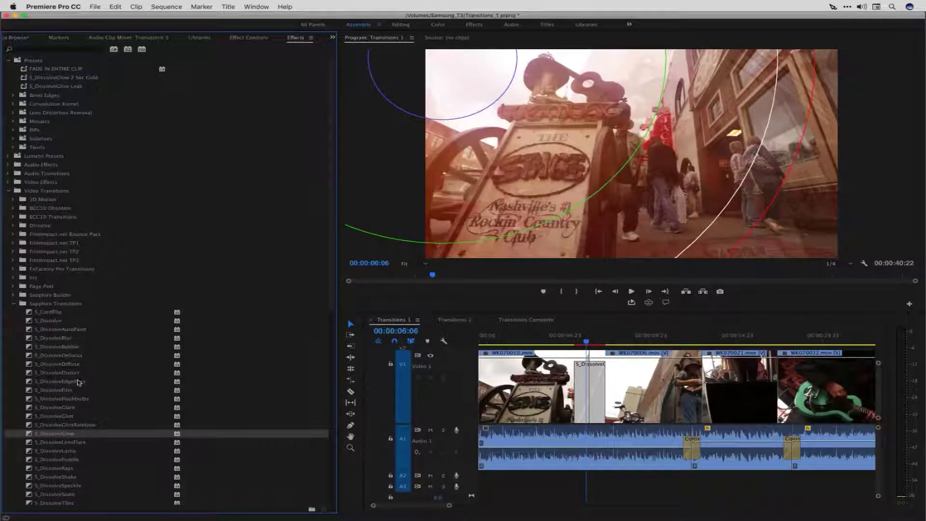
{"action": "left_click_drag", "start_coordinate": [29, 435], "coordinate": [712, 386]}
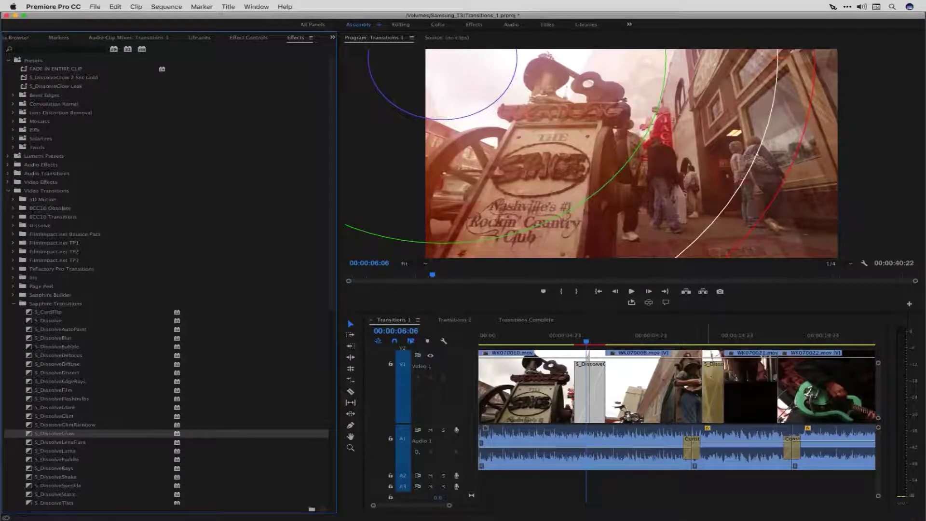
{"action": "left_click", "coordinate": [711, 333]}
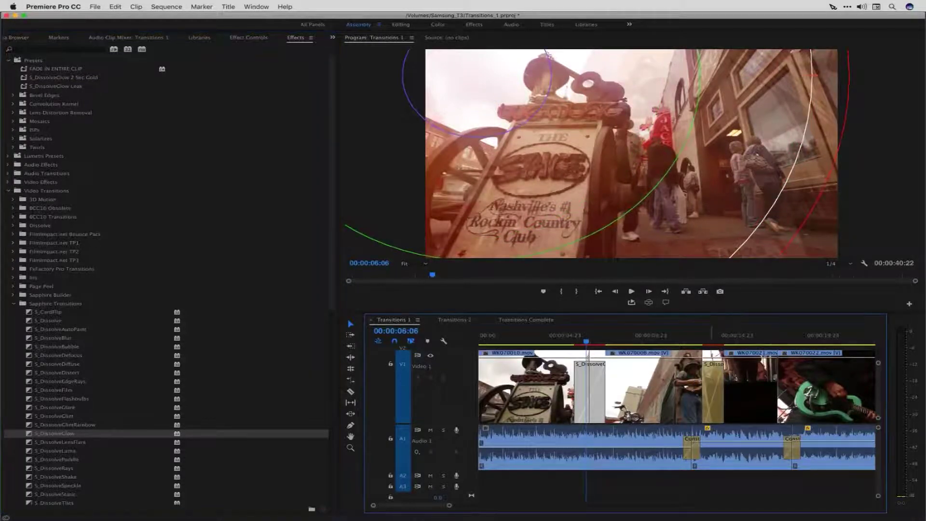
{"action": "left_click", "coordinate": [713, 390]}
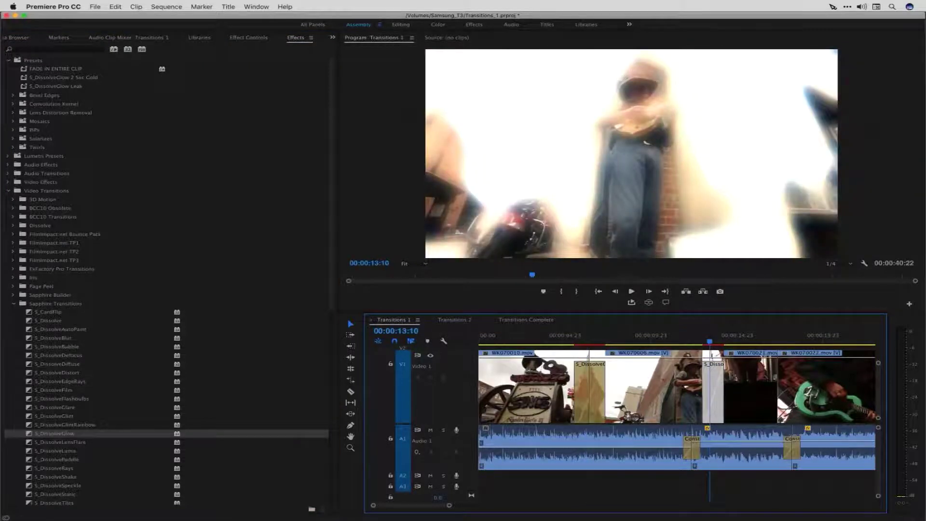
{"action": "key", "text": "shift+5"}
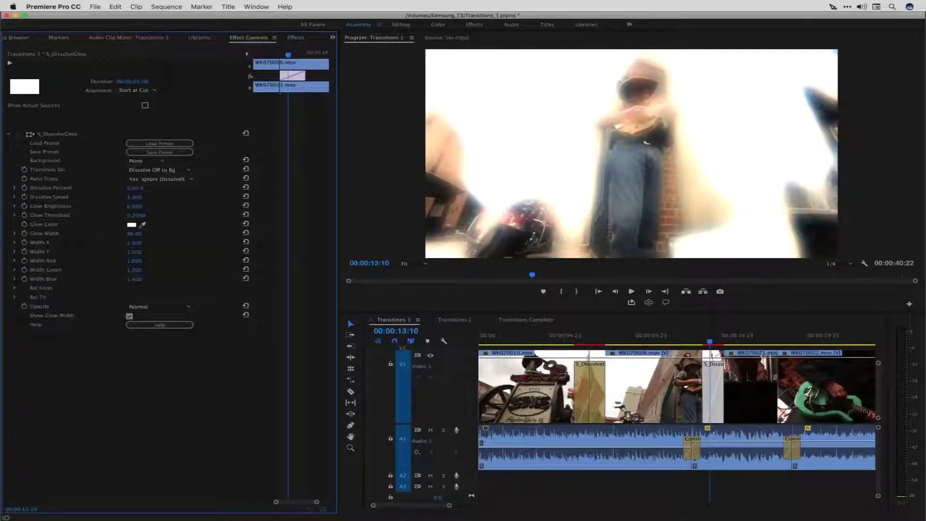
Load the Sapphire preset Glow Lightleak onto the new S_DissolveGlow transition.
{"action": "left_click", "coordinate": [155, 144]}
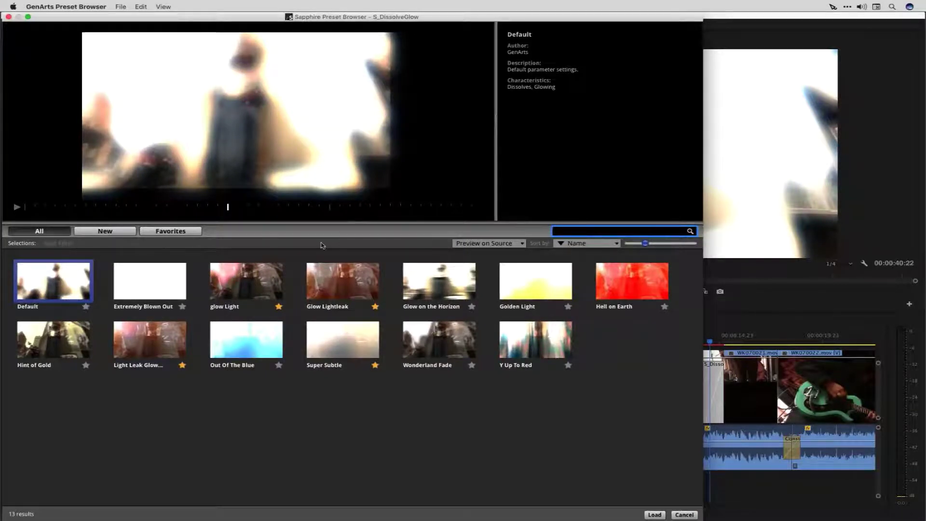
{"action": "left_click", "coordinate": [332, 280]}
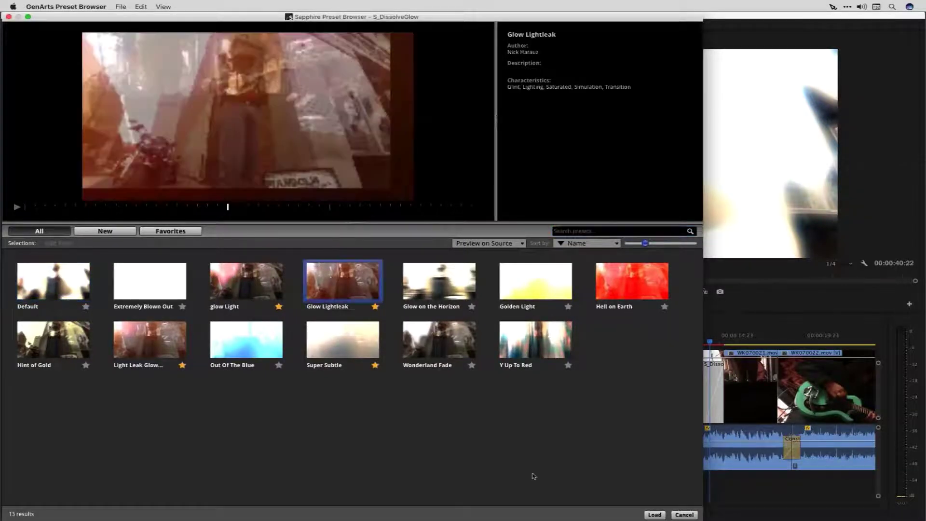
{"action": "left_click", "coordinate": [657, 515]}
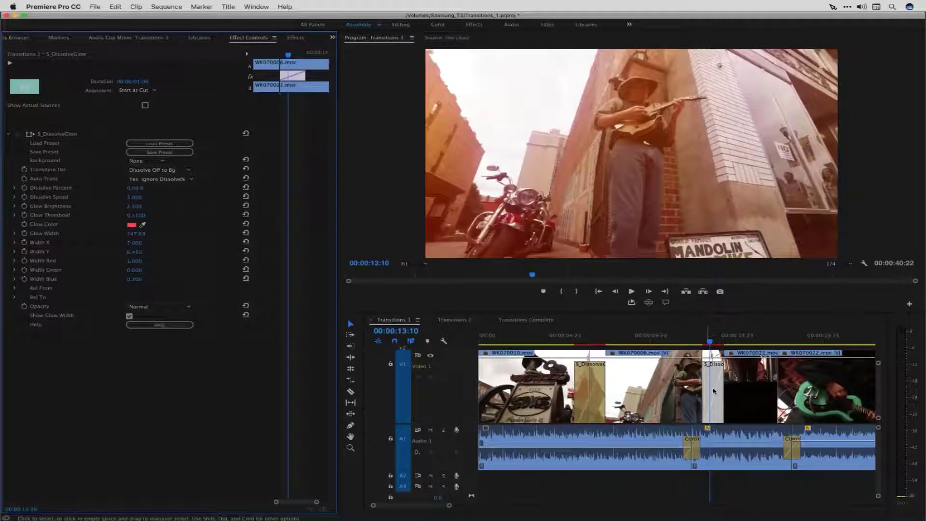
Delete the S_DissolveGlow transition between WK070006.mov and WK070021.mov.
{"action": "left_click", "coordinate": [713, 391]}
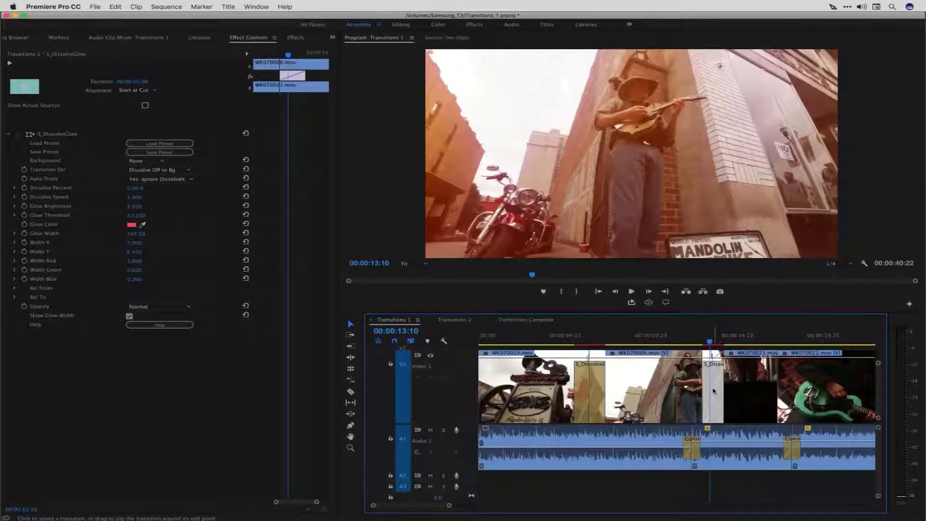
{"action": "key", "text": "Delete"}
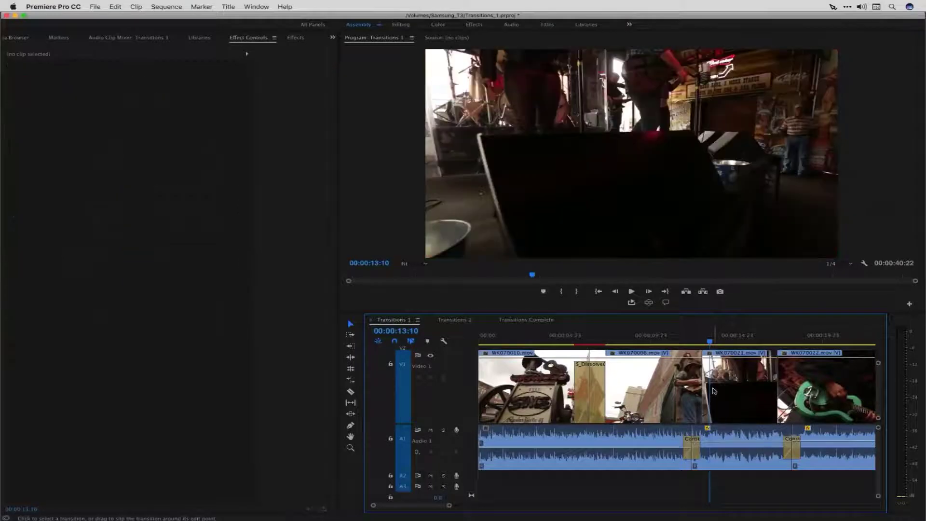
Apply the default S_DissolveGlow transition to all the sequence's remaining video edits, including its start and end.
{"action": "left_click", "coordinate": [592, 385]}
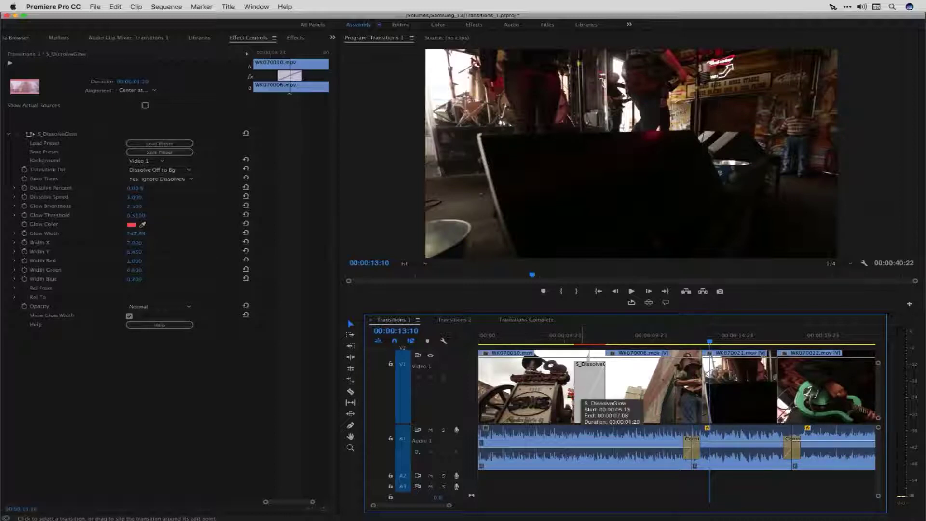
{"action": "key", "text": "minus"}
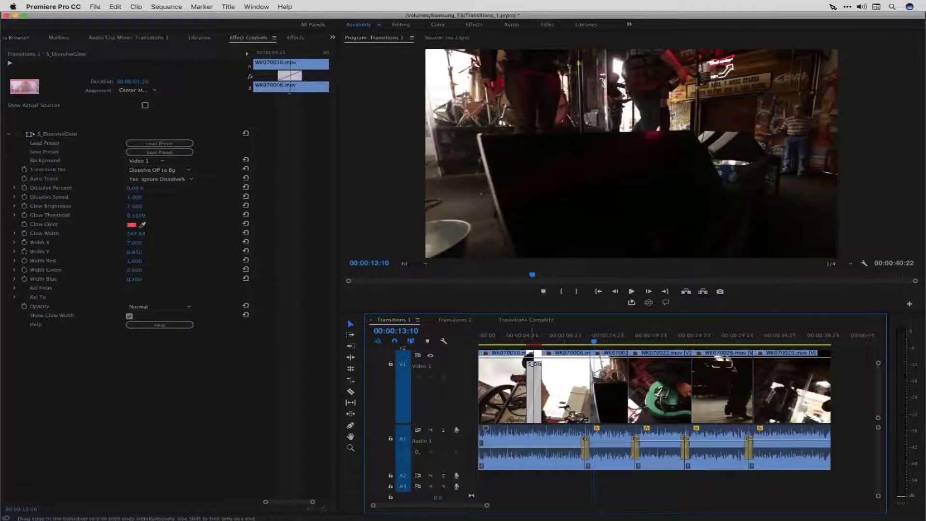
{"action": "left_click", "coordinate": [592, 382]}
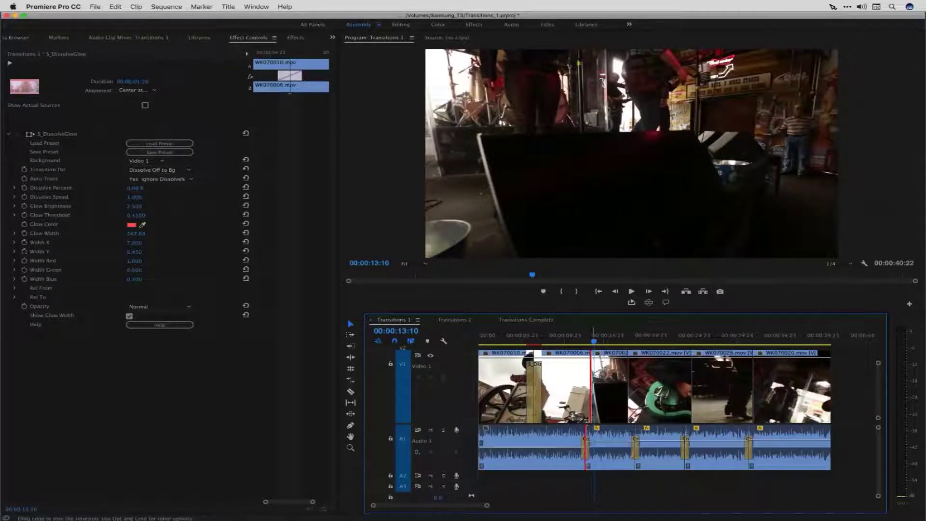
{"action": "left_click", "coordinate": [630, 397], "text": "shift"}
{"action": "left_click", "coordinate": [692, 386], "text": "shift"}
{"action": "left_click", "coordinate": [754, 386], "text": "shift"}
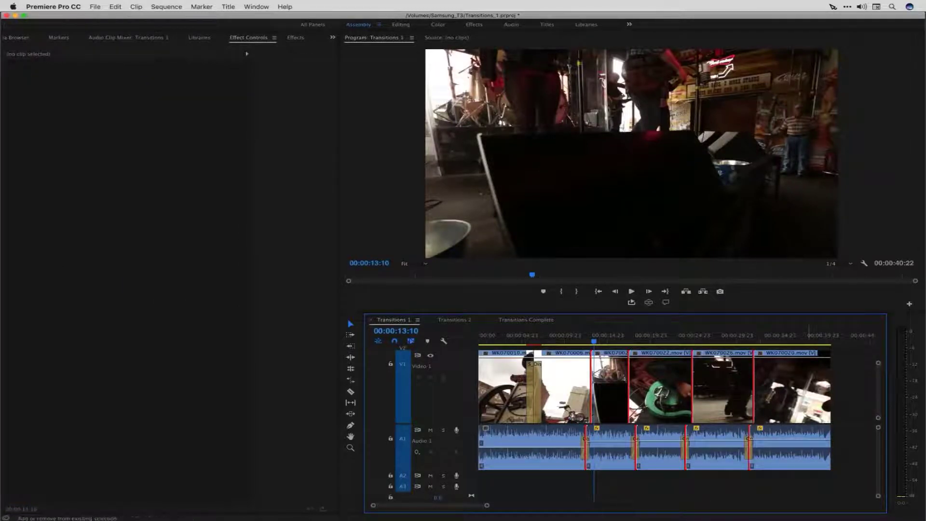
{"action": "left_click", "coordinate": [829, 381], "text": "shift"}
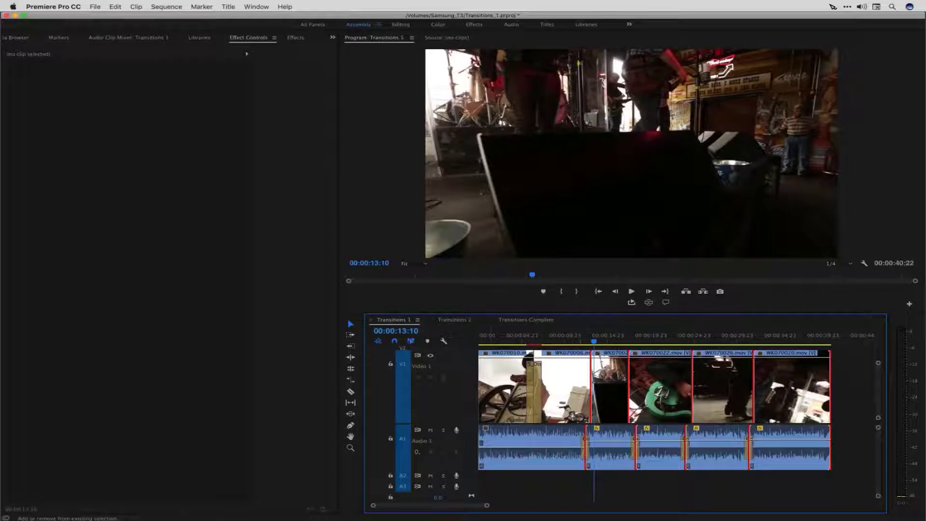
{"action": "left_click", "coordinate": [486, 387], "text": "shift"}
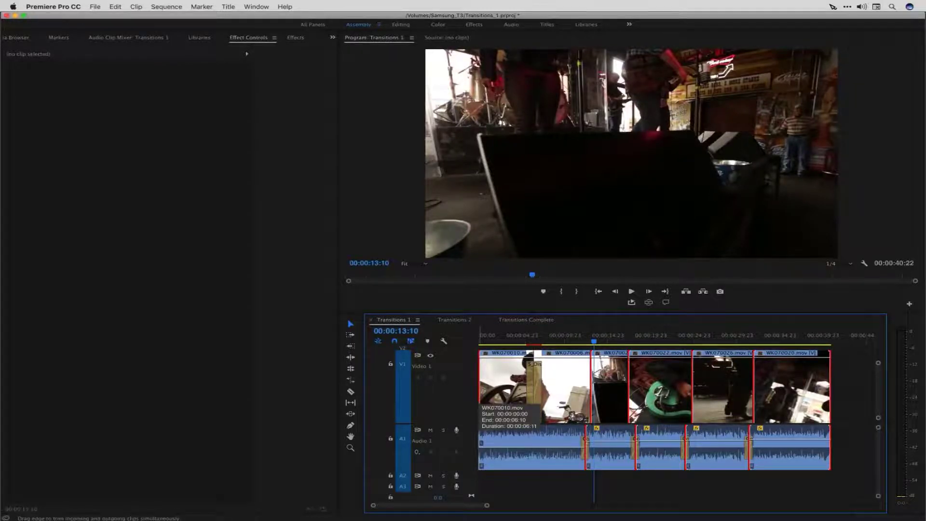
{"action": "key", "text": "super+d"}
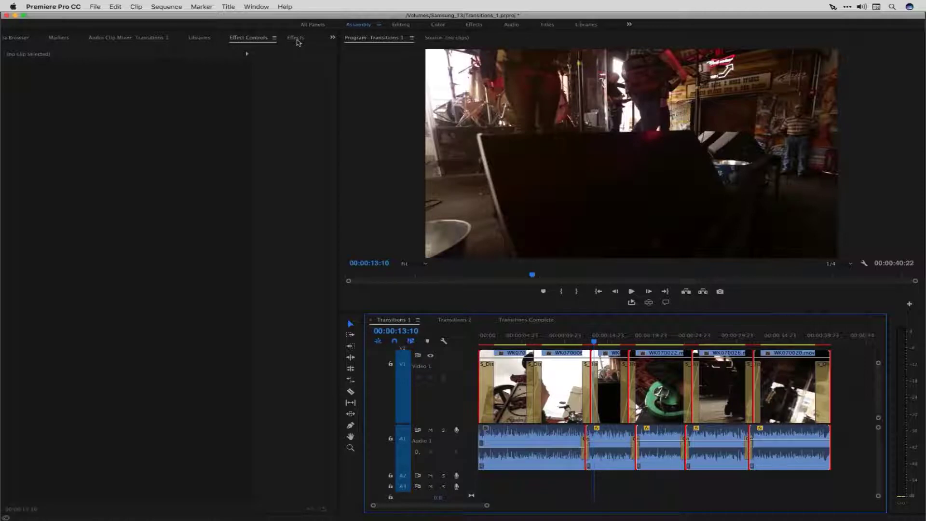
Set S_DissolveGlow from the Sapphire Transitions as the default transition.
{"action": "left_click", "coordinate": [296, 38]}
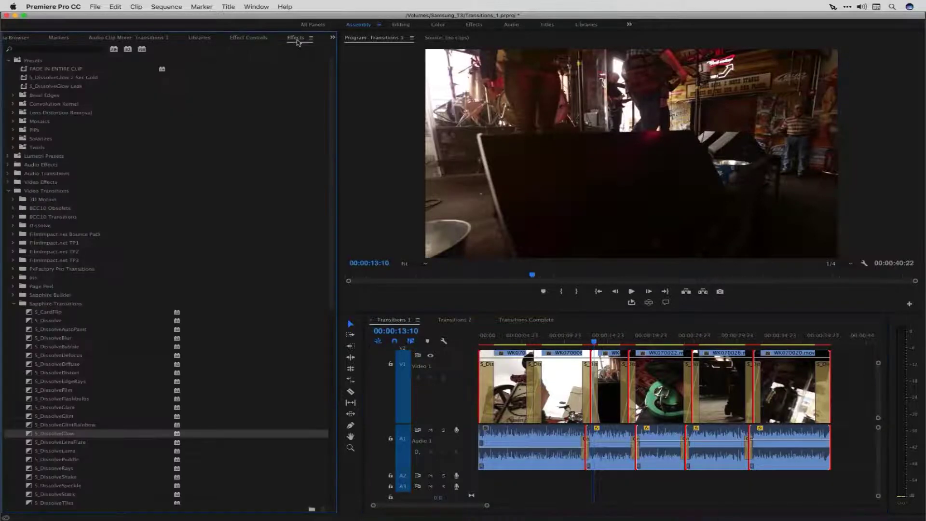
{"action": "mouse_move", "coordinate": [20, 427]}
{"action": "right_click", "coordinate": [29, 435]}
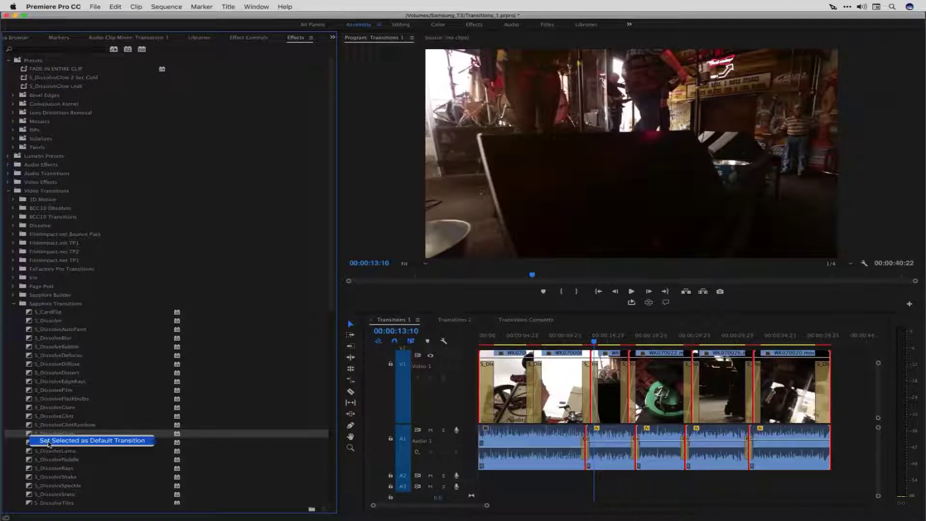
{"action": "left_click", "coordinate": [48, 441]}
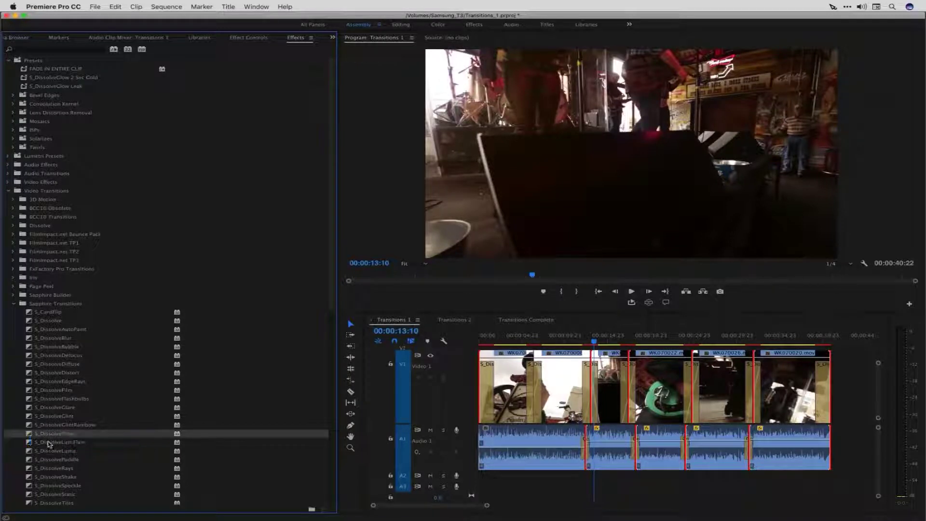
Select all clips in the Transitions 1 sequence and preview the S_DissolveGlow at the cut between WK070010.mov and WK070006.mov.
{"action": "left_click", "coordinate": [520, 339]}
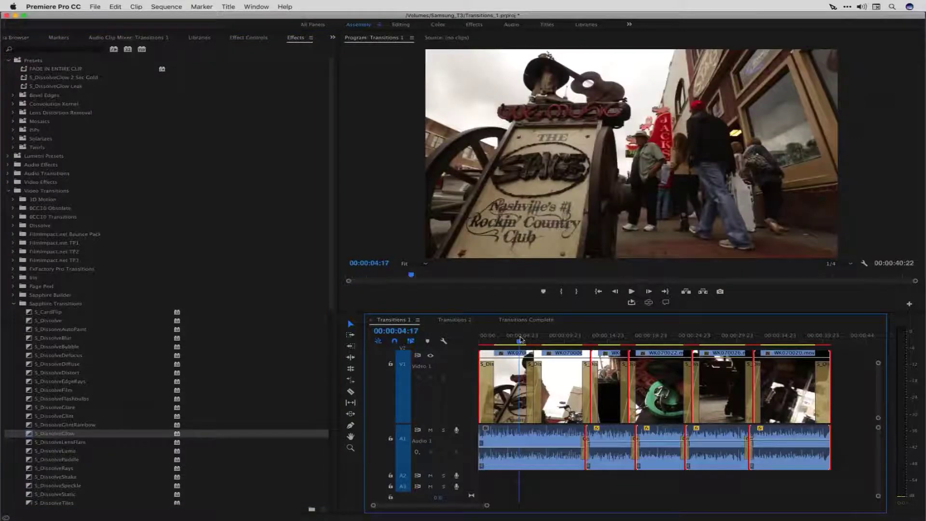
{"action": "key", "text": "ctrl+shift+a"}
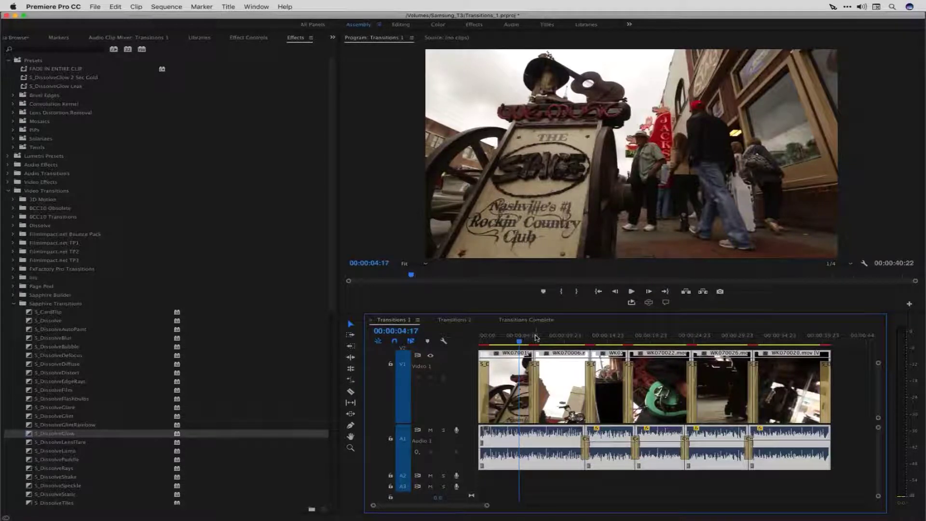
{"action": "left_click", "coordinate": [535, 337]}
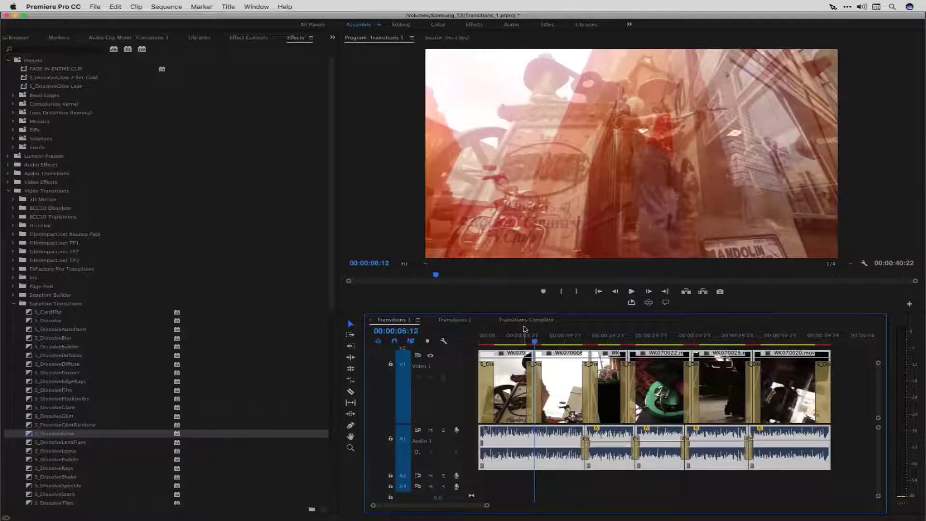
Switch to the Transitions 2 sequence and place the playhead at 00:00:00:18 in its opening transition.
{"action": "left_click", "coordinate": [455, 321]}
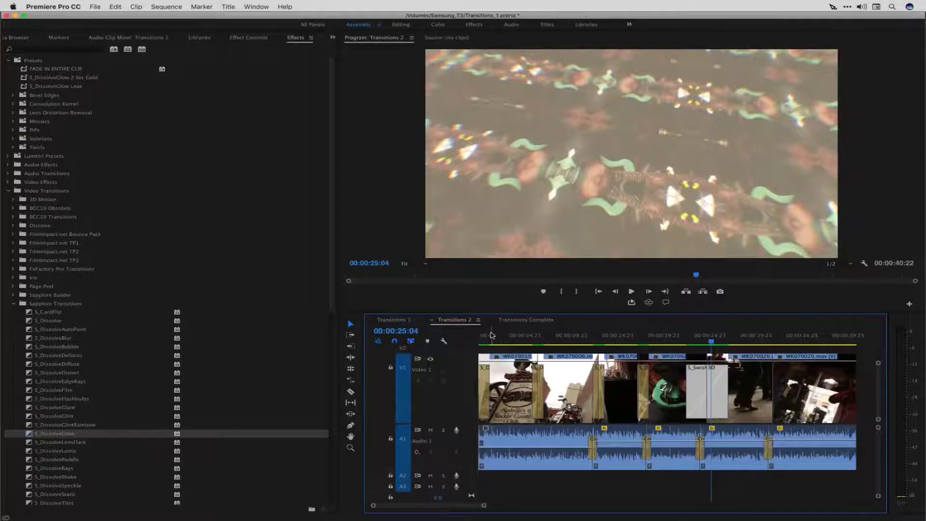
{"action": "left_click", "coordinate": [487, 336]}
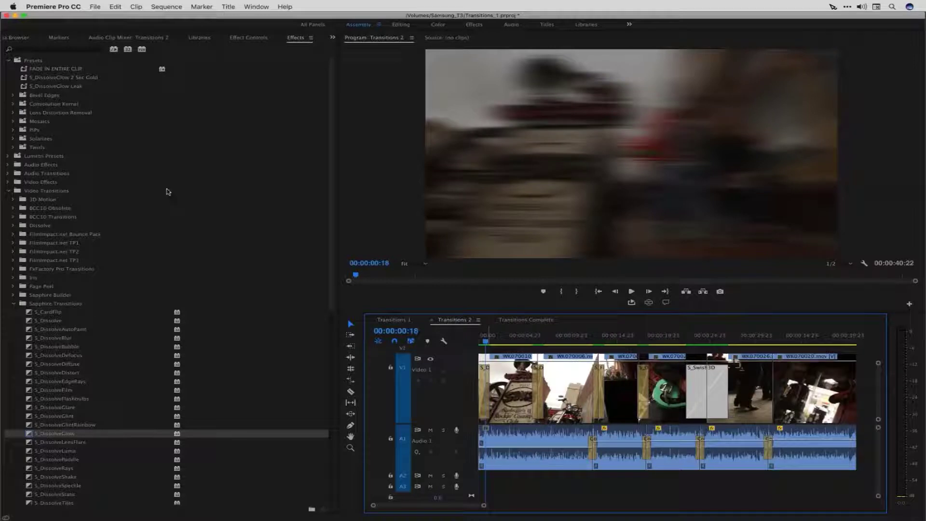
Expand the Favorite Transitions bin, look through the full Sapphire Transitions list and leave that list collapsed.
{"action": "left_click", "coordinate": [13, 304]}
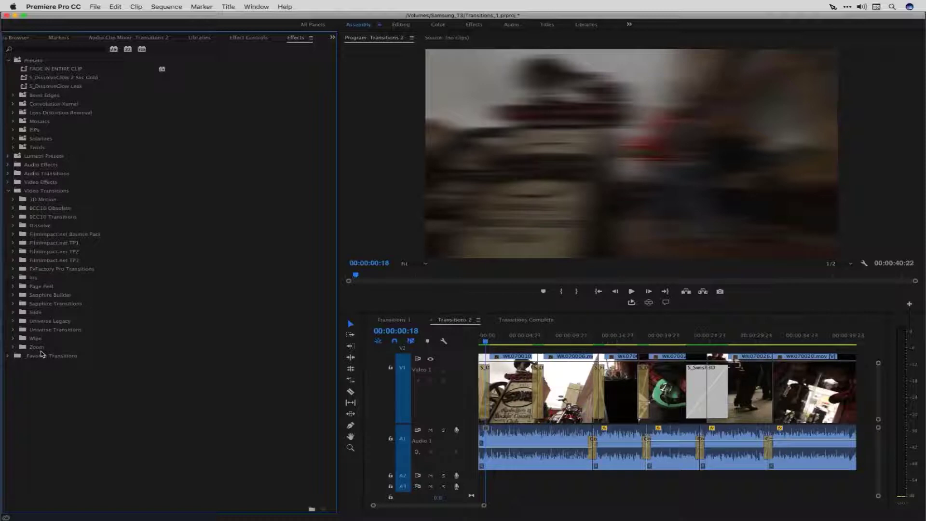
{"action": "left_click", "coordinate": [7, 355]}
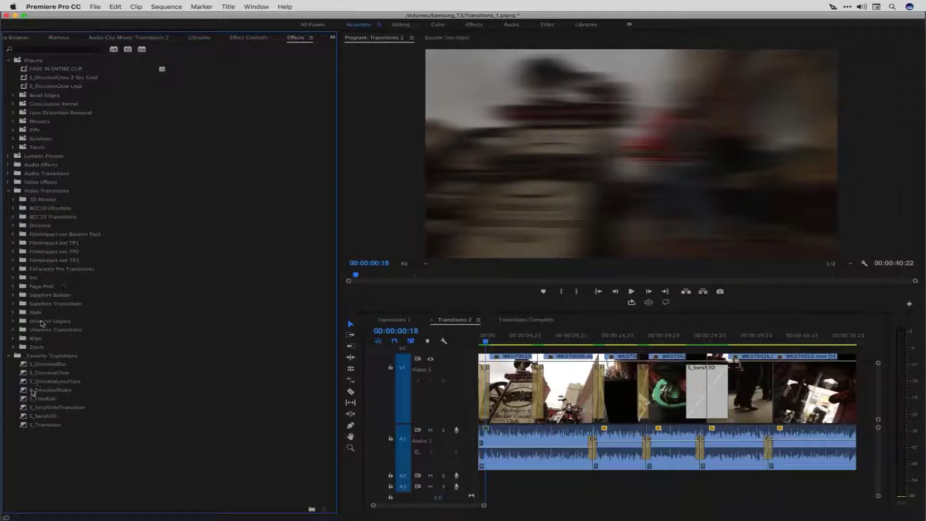
{"action": "left_click", "coordinate": [14, 304]}
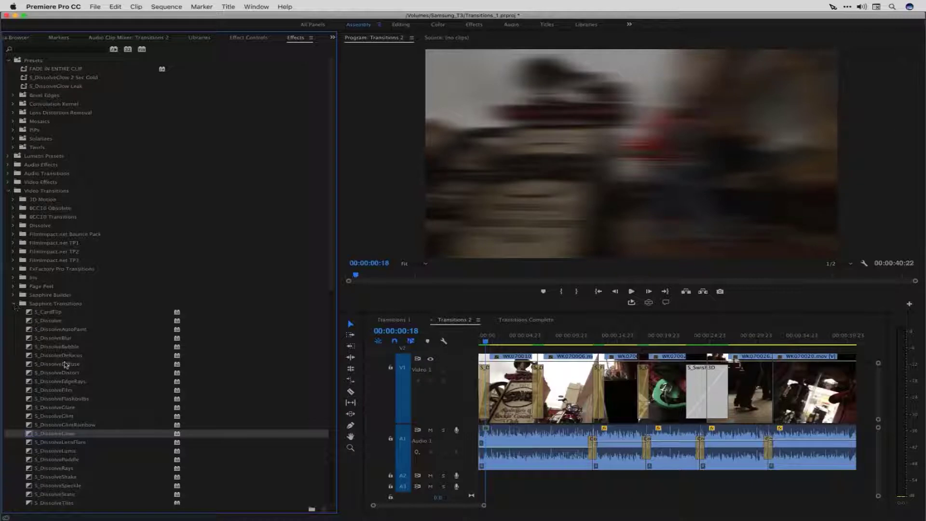
{"action": "scroll", "coordinate": [65, 364], "scroll_direction": "down", "scroll_amount": 10}
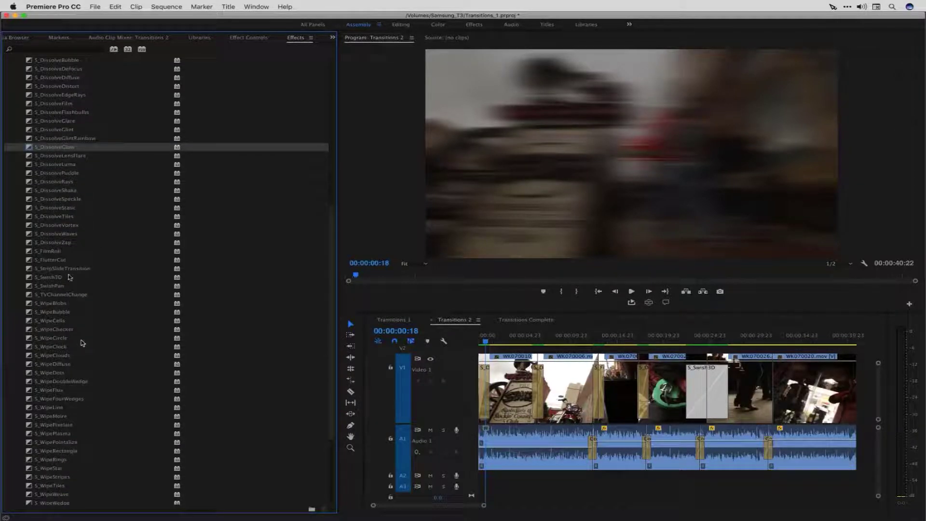
{"action": "scroll", "coordinate": [70, 275], "scroll_direction": "up", "scroll_amount": 10}
{"action": "left_click", "coordinate": [14, 304]}
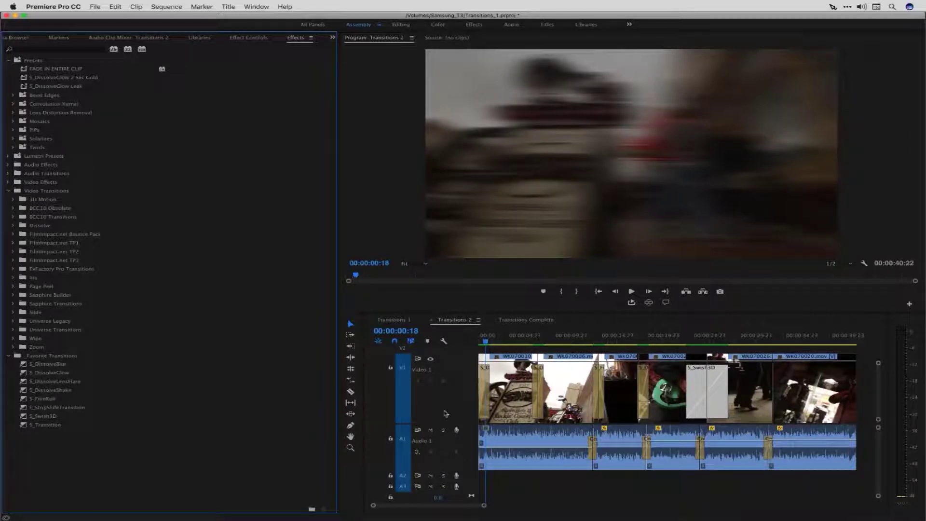
Examine the effect settings of the opening S_DissolveBlur and of the S_DissolveLensFlare between WK070010.mov and WK070006.mov.
{"action": "left_click_drag", "start_coordinate": [499, 339], "coordinate": [483, 338]}
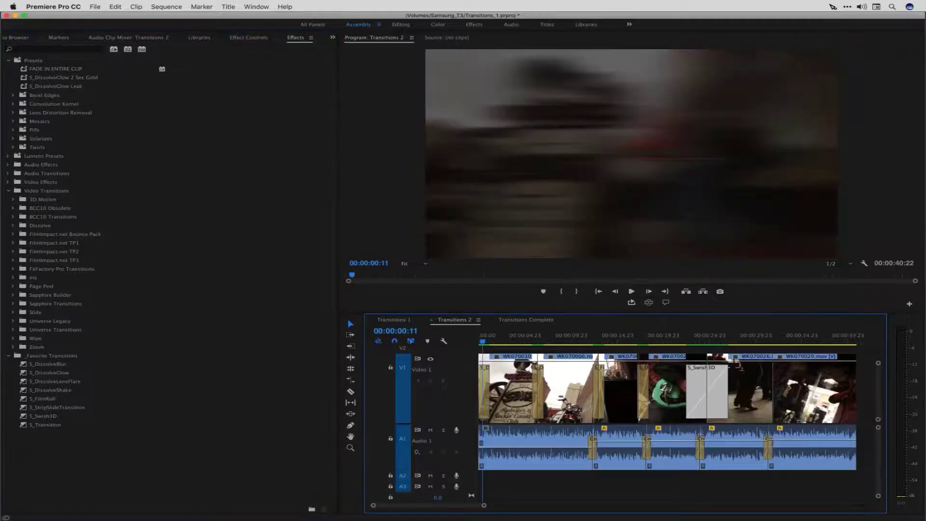
{"action": "left_click", "coordinate": [485, 380]}
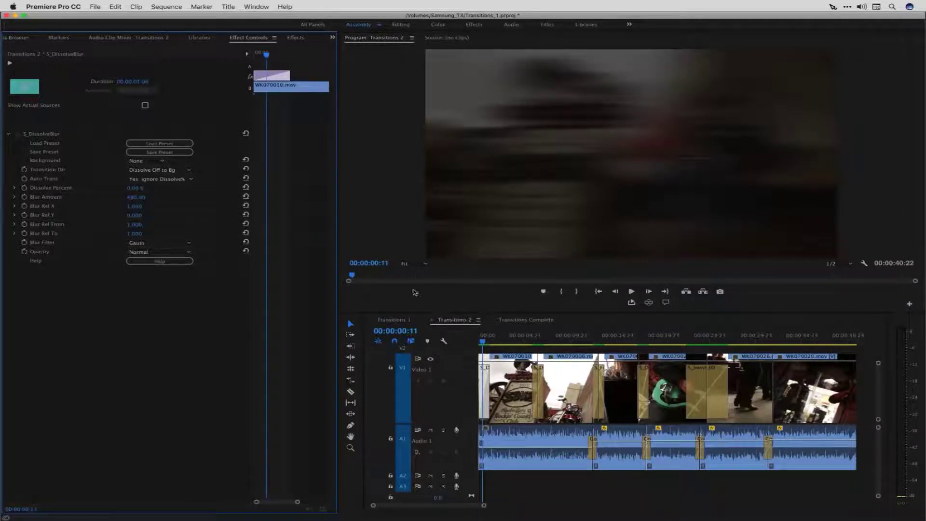
{"action": "mouse_move", "coordinate": [539, 341]}
{"action": "left_mouse_down"}
{"action": "mouse_move", "coordinate": [525, 341]}
{"action": "mouse_move", "coordinate": [540, 340]}
{"action": "left_mouse_up"}
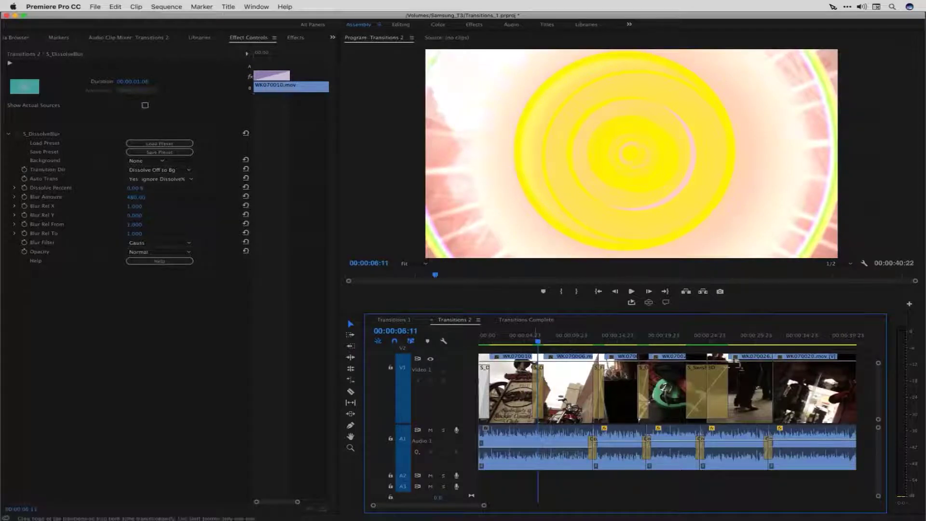
{"action": "left_click", "coordinate": [538, 381]}
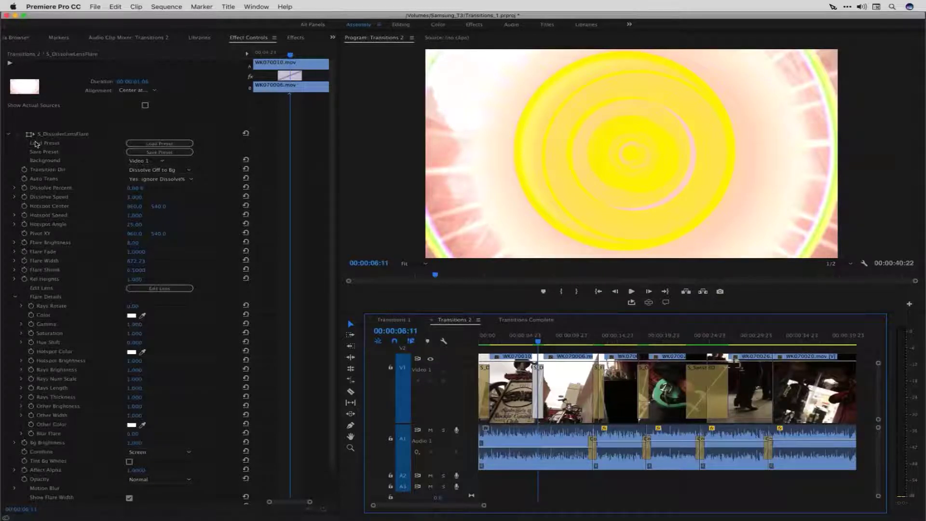
Open the Sapphire presets for the S_DissolveLensFlare transition and switch the preview mode to Preview on Black.
{"action": "left_click", "coordinate": [156, 144]}
{"action": "left_click", "coordinate": [156, 145]}
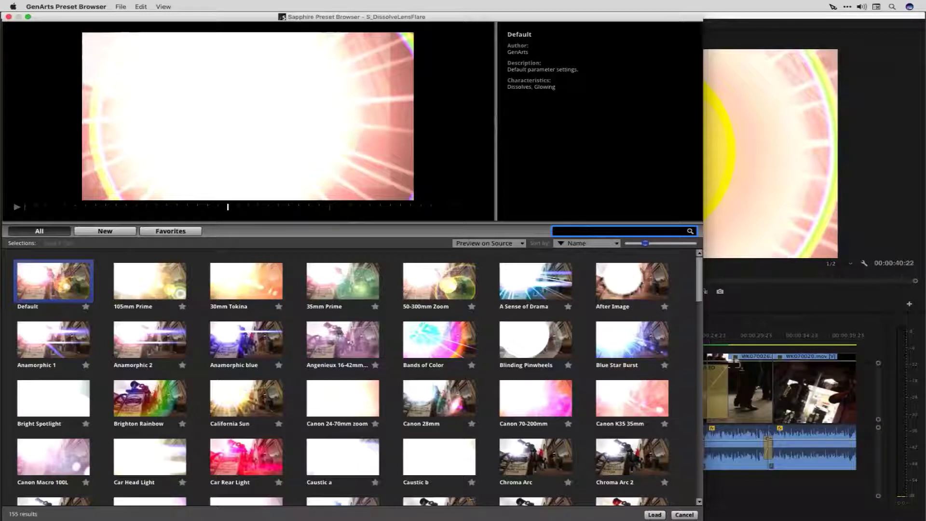
{"action": "left_click", "coordinate": [238, 208]}
{"action": "left_click", "coordinate": [248, 207]}
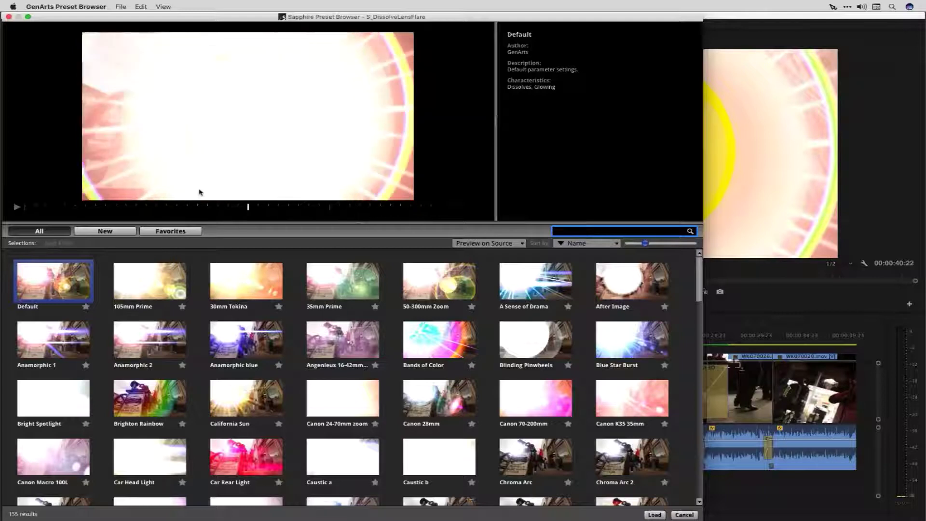
{"action": "left_click", "coordinate": [163, 7]}
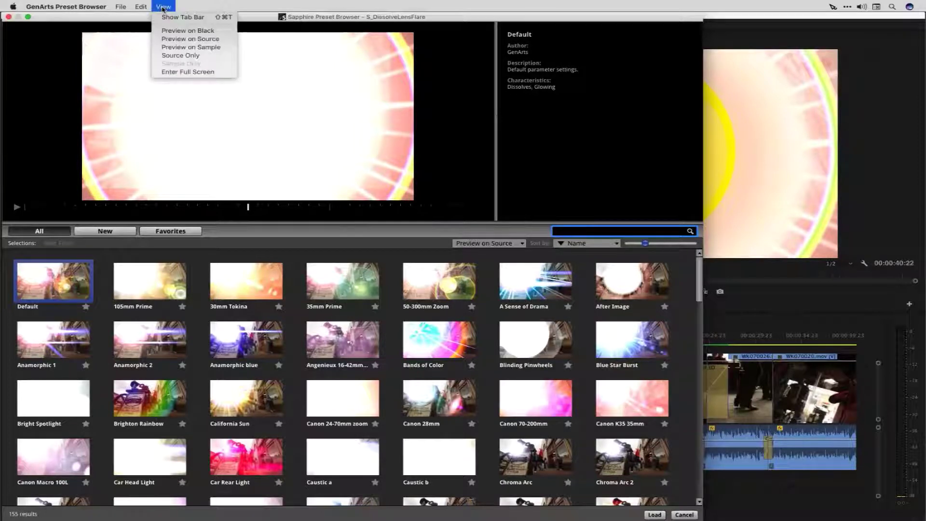
{"action": "left_click", "coordinate": [180, 32]}
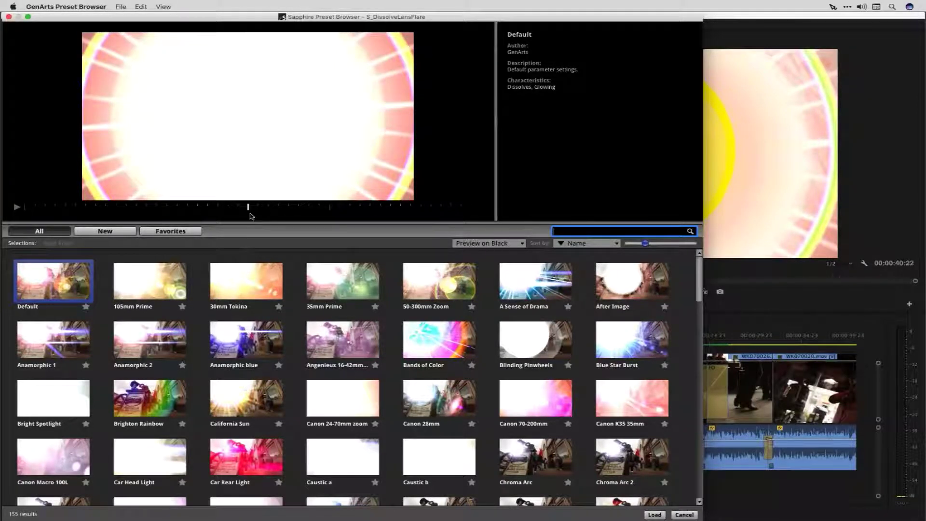
{"action": "left_click", "coordinate": [410, 211]}
{"action": "left_click", "coordinate": [266, 208]}
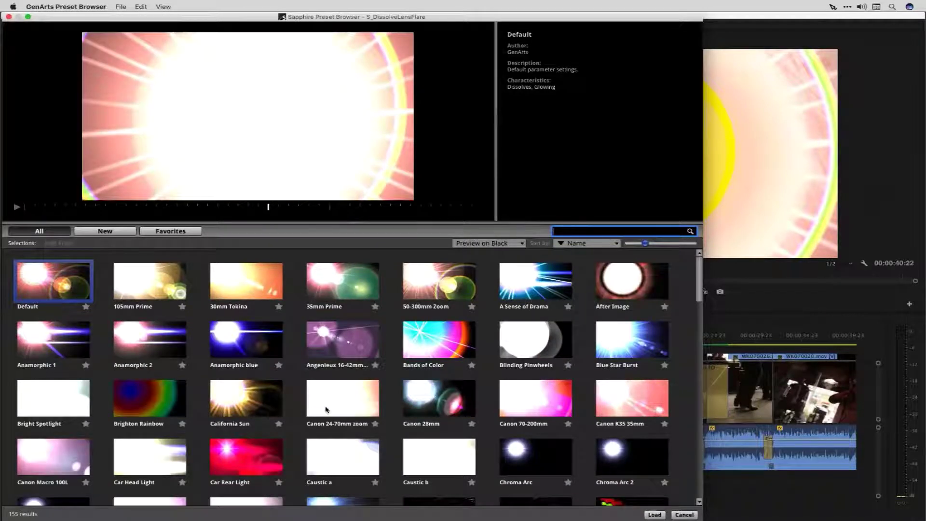
Look through the S_DissolveLensFlare preset thumbnails, from the prime lens presets down to the Rays and Red Laser ones.
{"action": "mouse_move", "coordinate": [325, 410]}
{"action": "scroll", "coordinate": [325, 410], "scroll_direction": "down", "scroll_amount": 5}
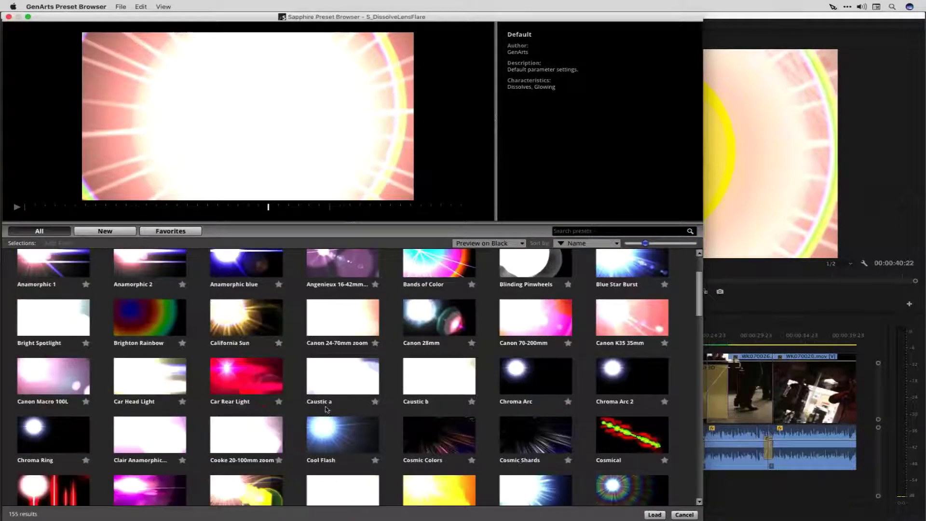
{"action": "scroll", "coordinate": [326, 409], "scroll_direction": "down", "scroll_amount": 4}
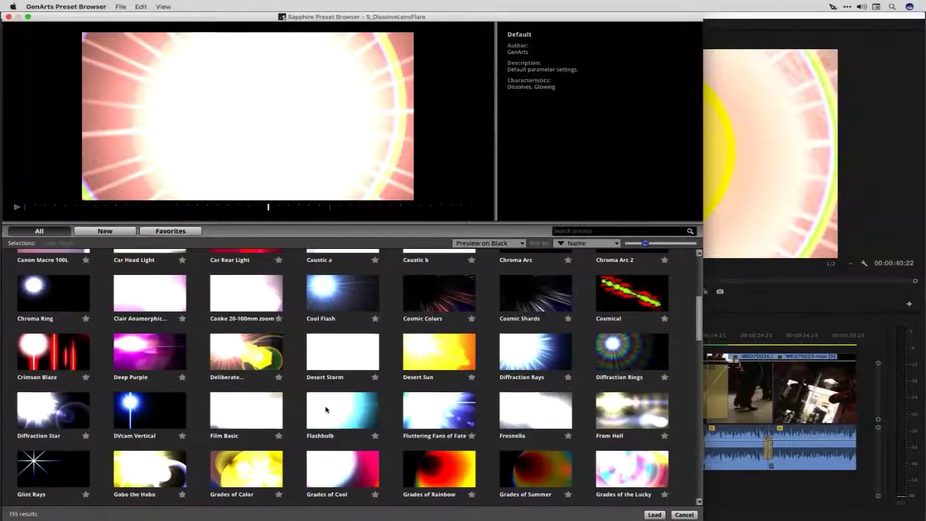
{"action": "scroll", "coordinate": [326, 409], "scroll_direction": "down", "scroll_amount": 5}
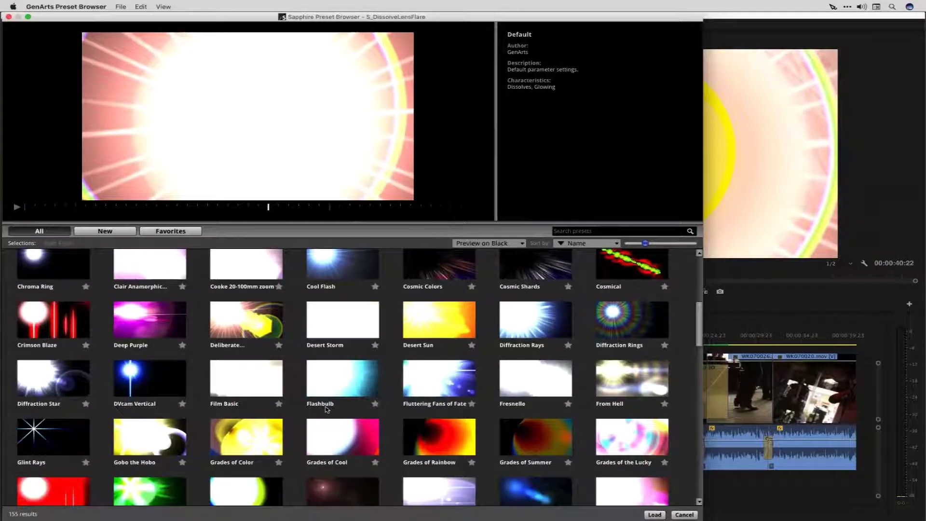
{"action": "scroll", "coordinate": [325, 410], "scroll_direction": "down", "scroll_amount": 4}
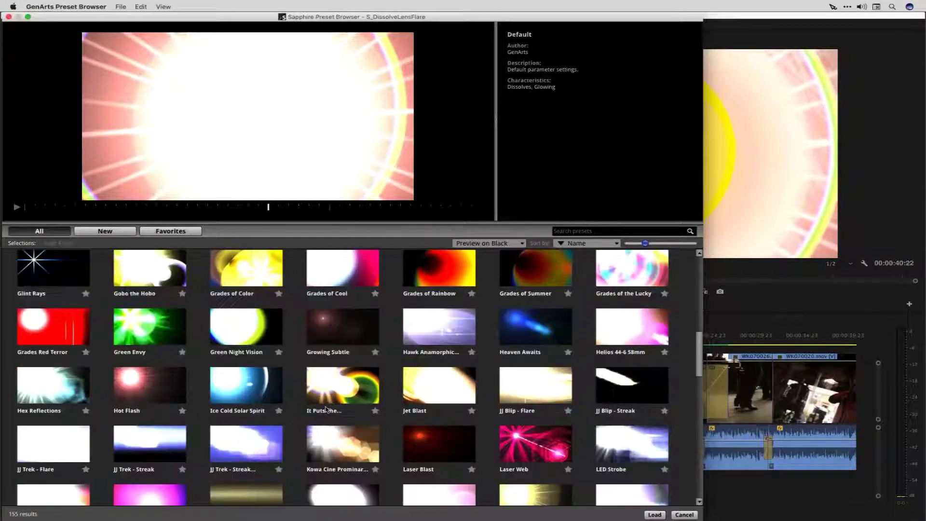
{"action": "scroll", "coordinate": [326, 410], "scroll_direction": "down", "scroll_amount": 12}
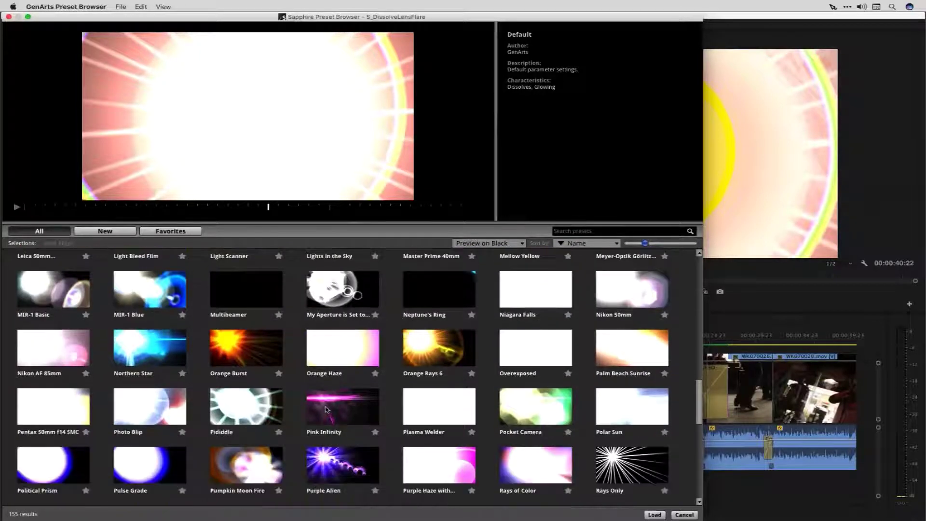
{"action": "scroll", "coordinate": [326, 410], "scroll_direction": "down", "scroll_amount": 1}
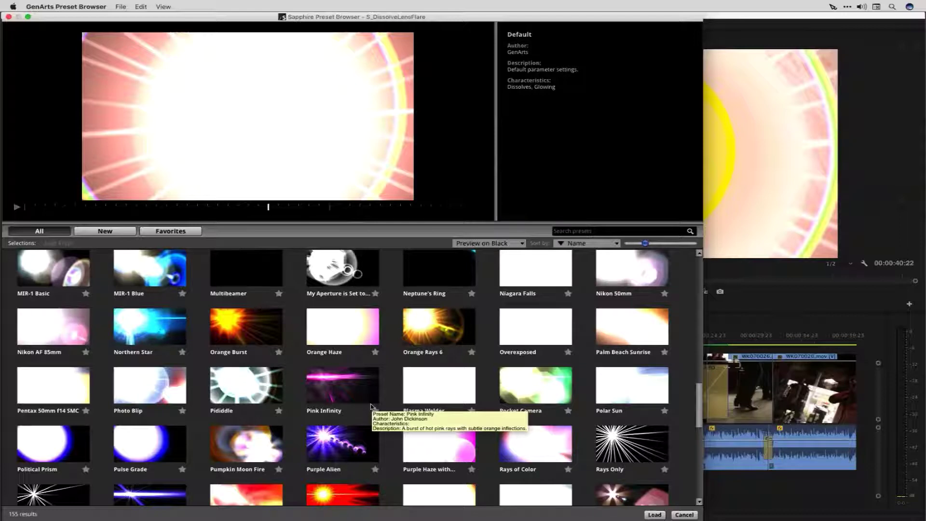
{"action": "scroll", "coordinate": [414, 380], "scroll_direction": "down", "scroll_amount": 4}
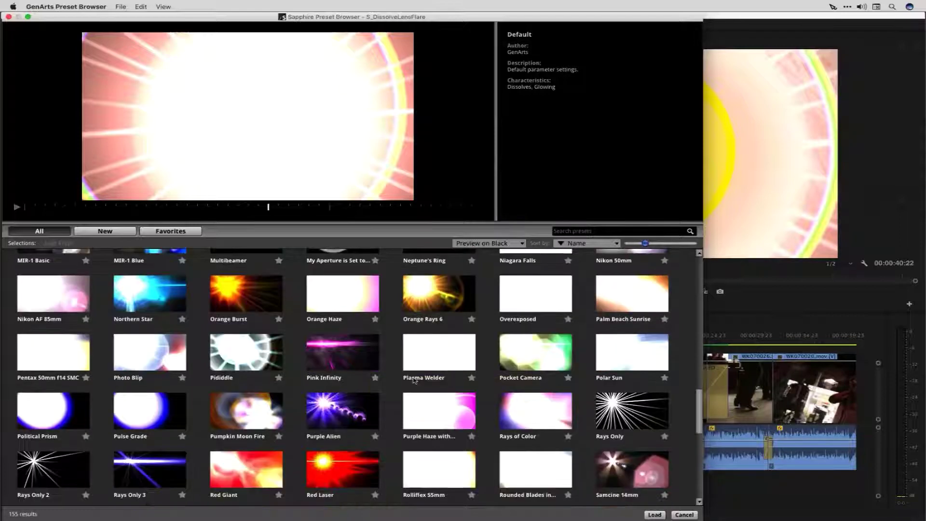
{"action": "scroll", "coordinate": [482, 313], "scroll_direction": "up", "scroll_amount": 2}
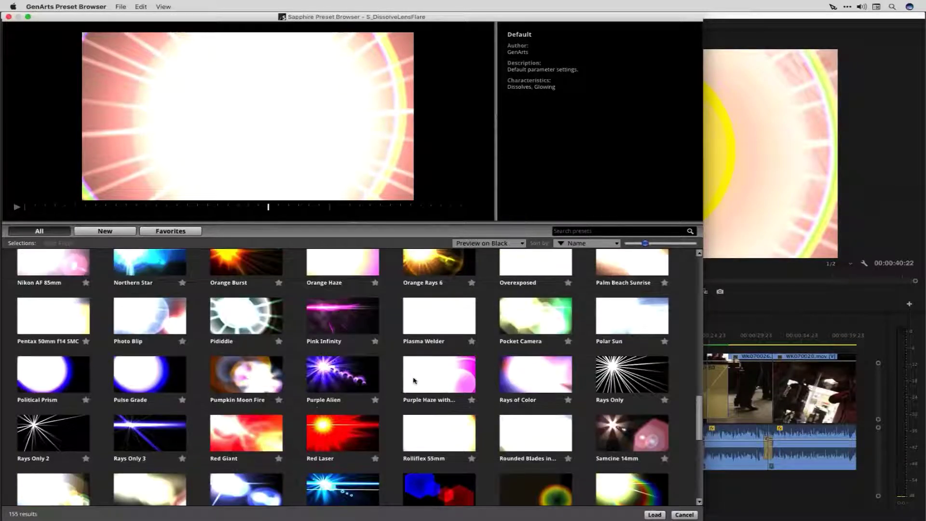
Preview the Palm Beach Sunrise preset in motion and load it into the S_DissolveLensFlare transition.
{"action": "left_click", "coordinate": [619, 268]}
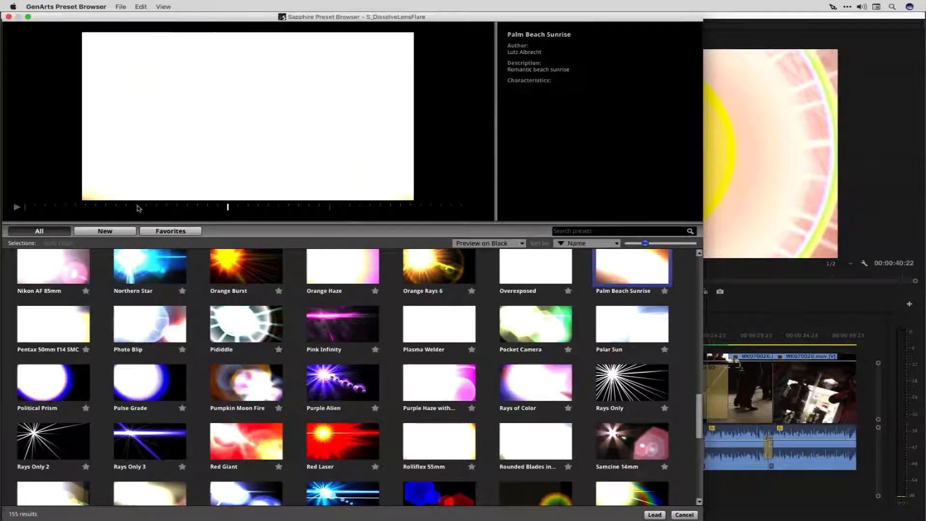
{"action": "left_click_drag", "start_coordinate": [103, 207], "coordinate": [97, 207]}
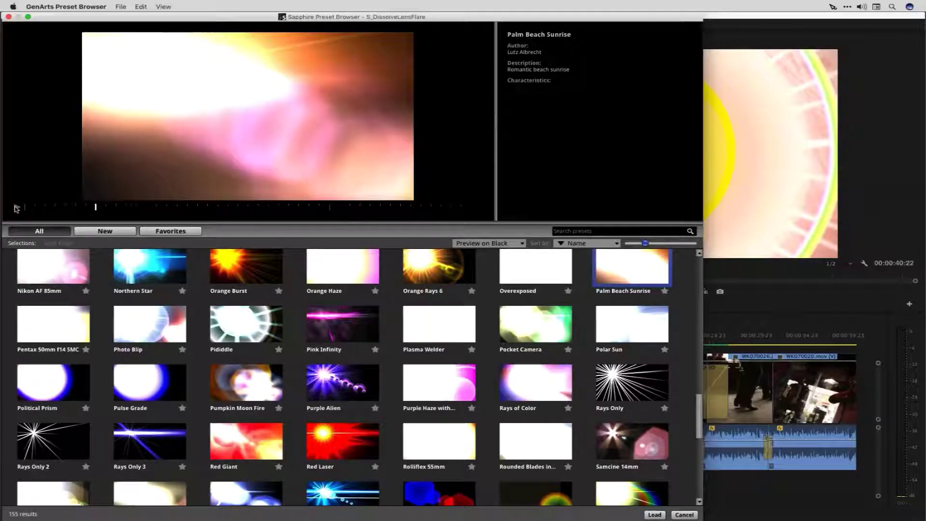
{"action": "left_click", "coordinate": [16, 208]}
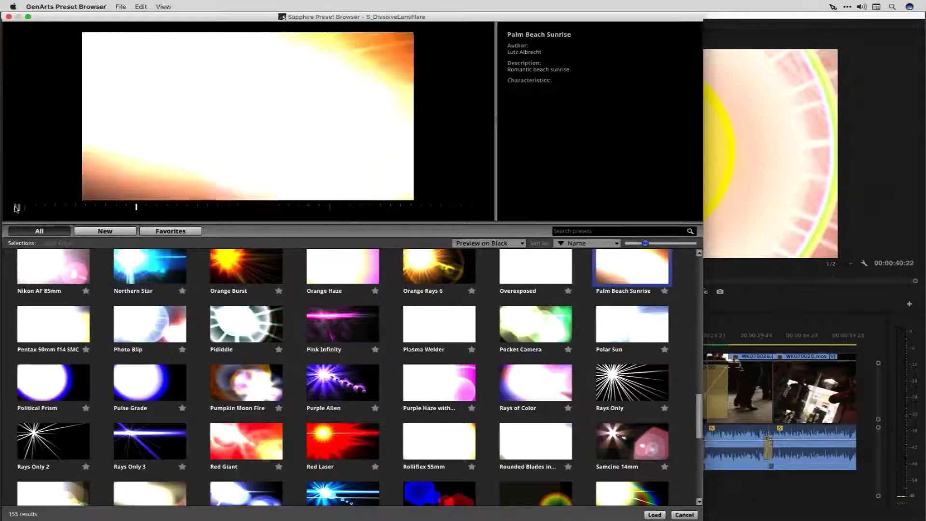
{"action": "left_click", "coordinate": [16, 208]}
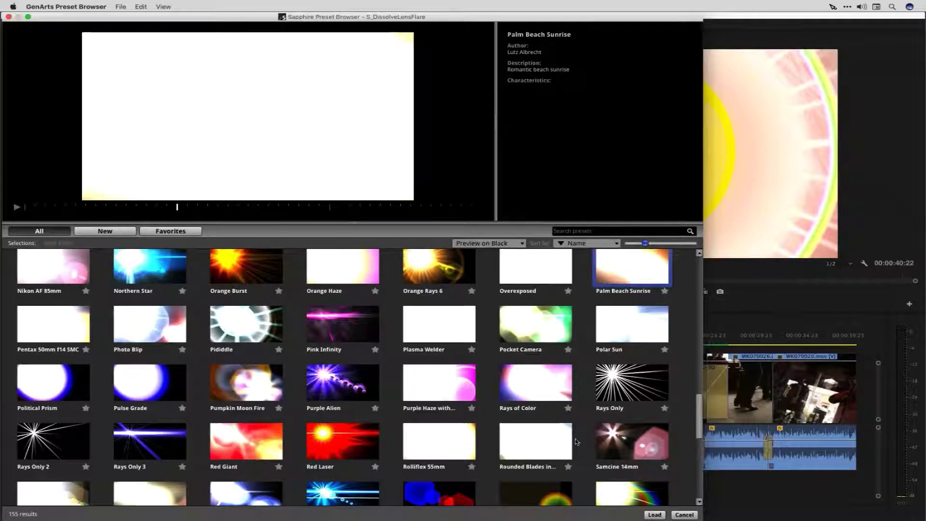
{"action": "left_click", "coordinate": [655, 515]}
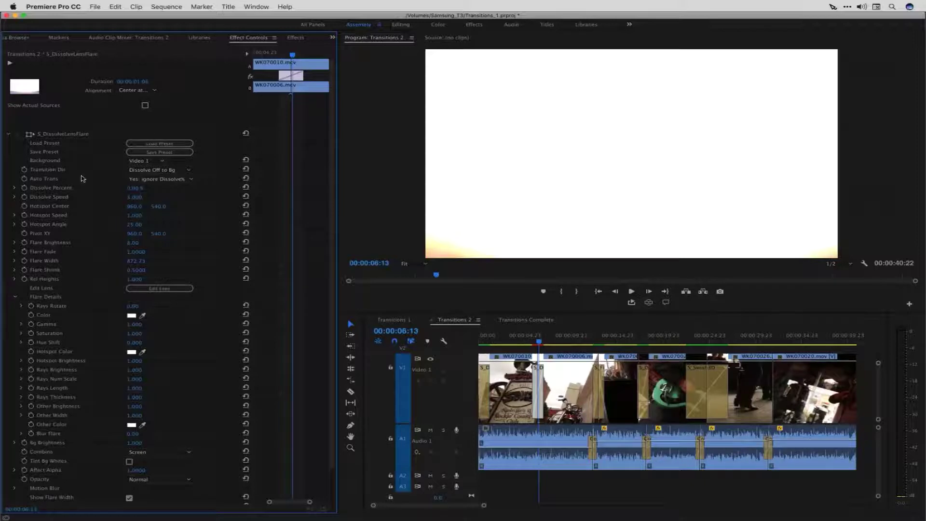
Open the transition's lens for editing in Sapphire Flare Designer, inspect the Source Glow b element and leave without applying changes.
{"action": "scroll", "coordinate": [60, 273], "scroll_direction": "down", "scroll_amount": 2}
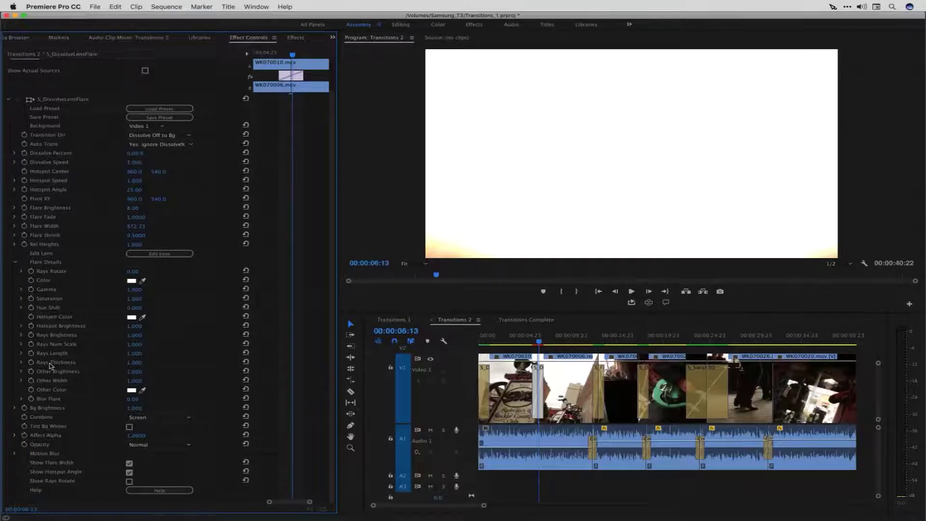
{"action": "left_click", "coordinate": [153, 254]}
{"action": "left_click", "coordinate": [138, 255]}
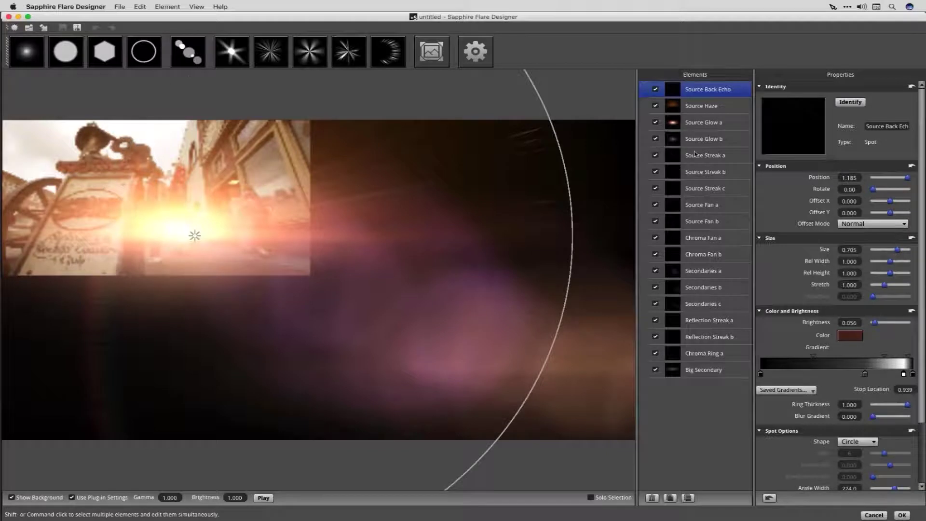
{"action": "left_click", "coordinate": [704, 139]}
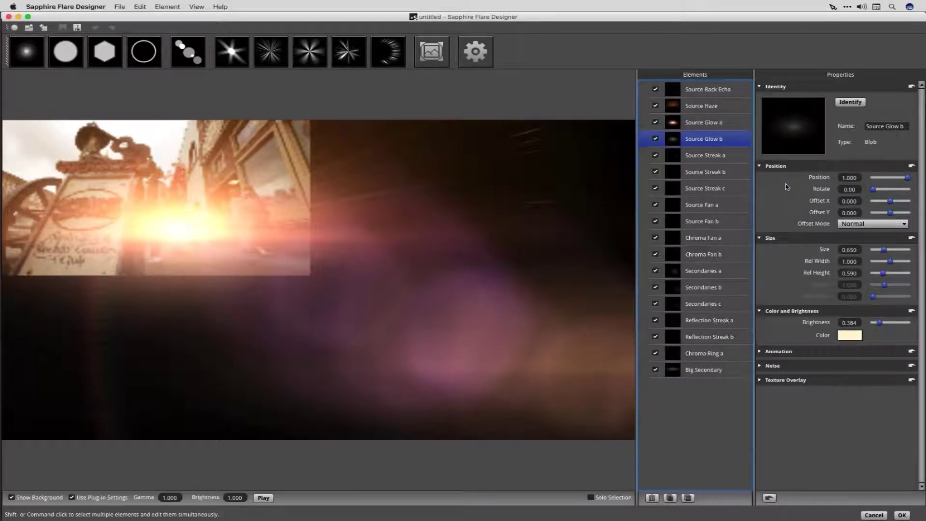
{"action": "left_click", "coordinate": [873, 518]}
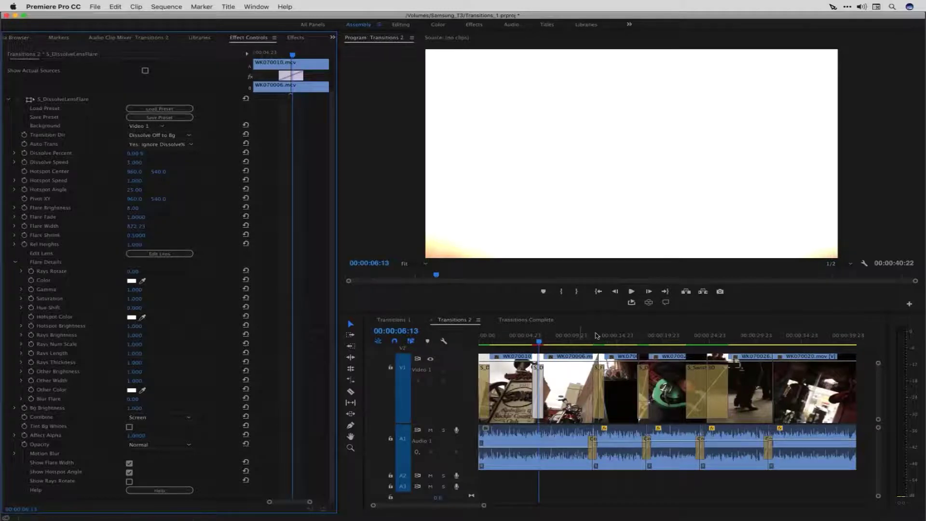
Scrub through the S_FilmRoll transition between WK070006.mov and WK070021.mov and examine its effect settings.
{"action": "left_click", "coordinate": [596, 335]}
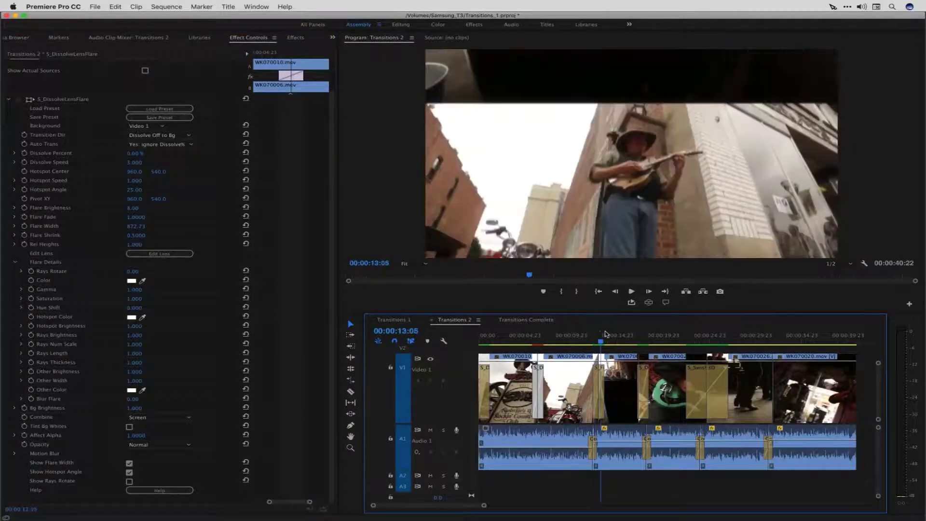
{"action": "key", "text": "="}
{"action": "key", "text": "="}
{"action": "key", "text": "="}
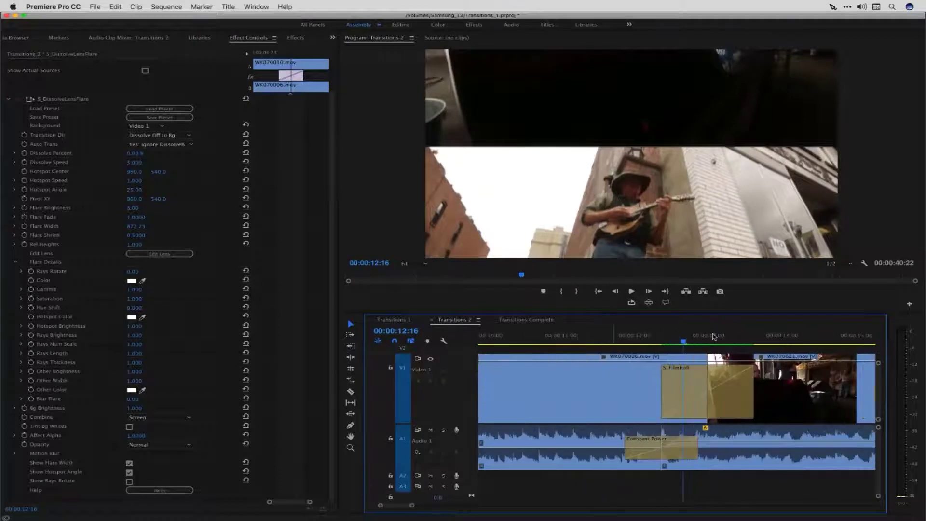
{"action": "left_click", "coordinate": [690, 341]}
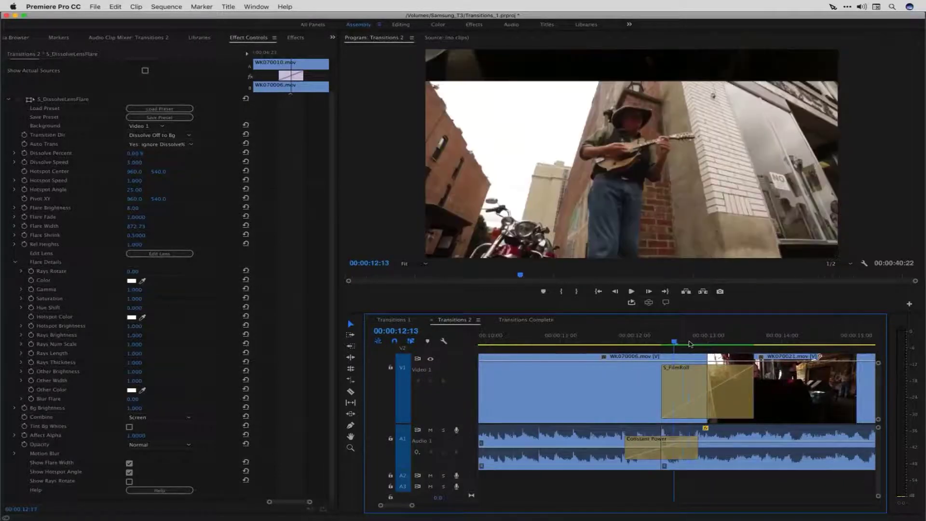
{"action": "left_click", "coordinate": [685, 393]}
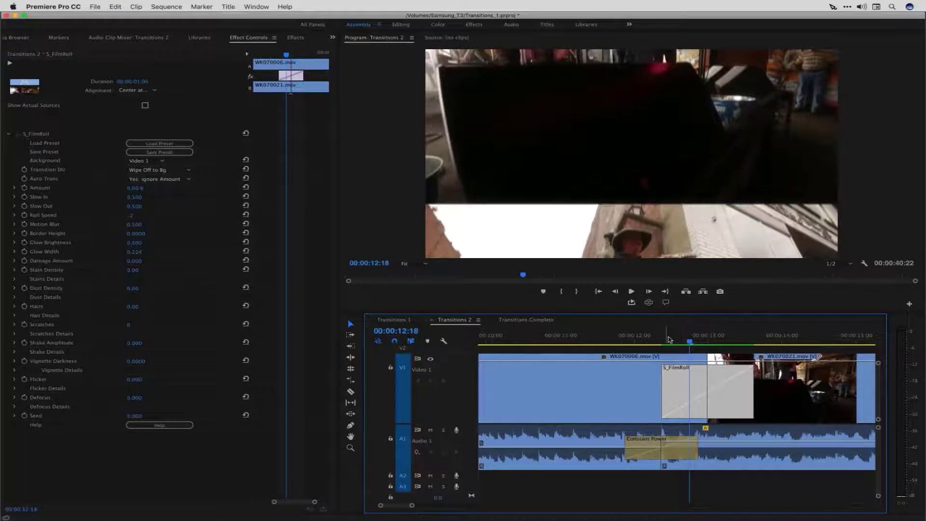
{"action": "left_click_drag", "start_coordinate": [668, 340], "coordinate": [714, 357]}
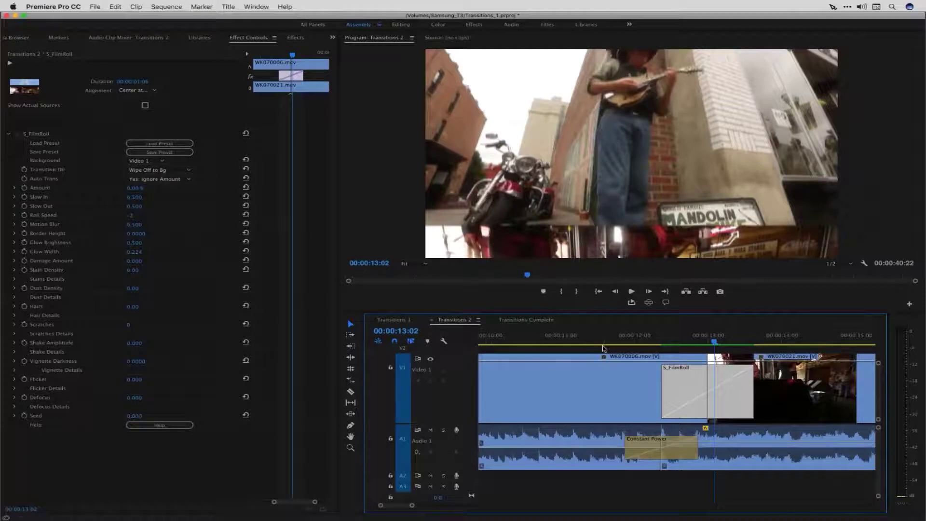
Scrub through the S_DissolveShake transition between WK070021.mov and WK070022.mov and examine its effect settings.
{"action": "scroll", "coordinate": [774, 418], "scroll_direction": "right", "scroll_amount": 10}
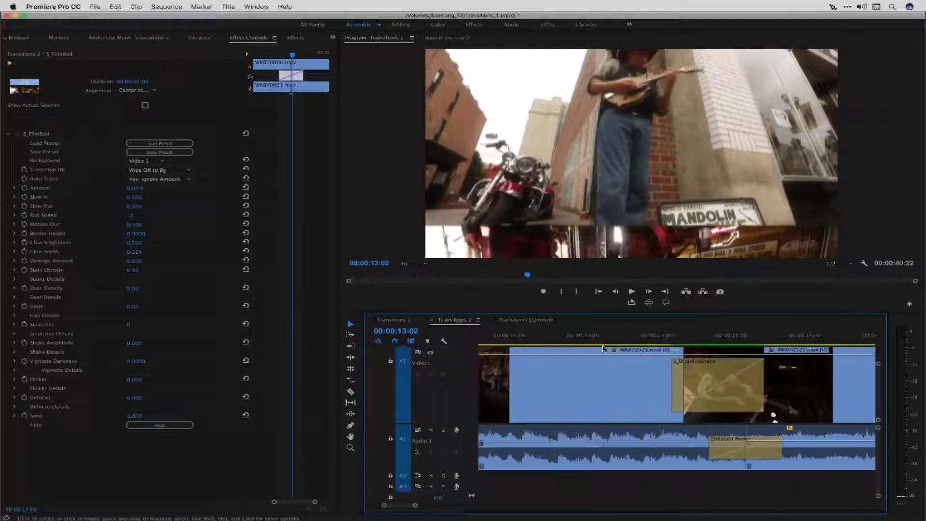
{"action": "left_click", "coordinate": [670, 340]}
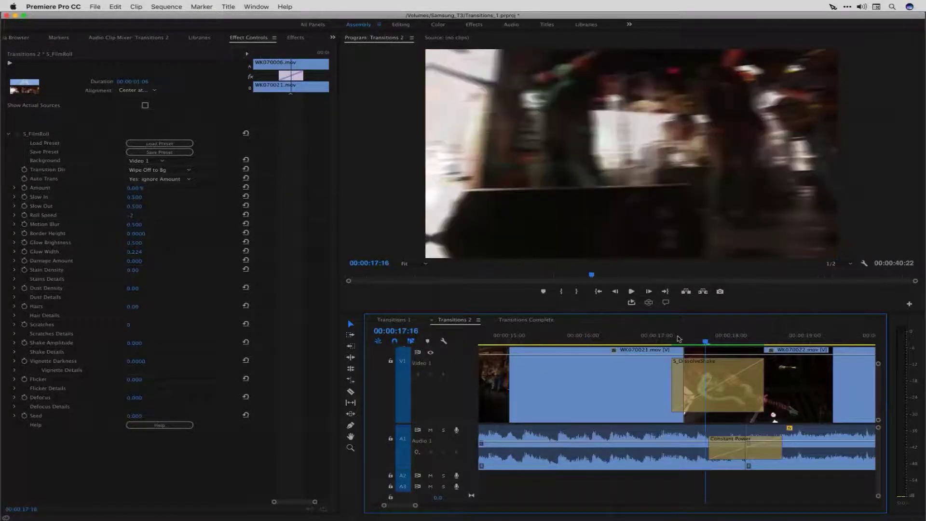
{"action": "left_click_drag", "start_coordinate": [662, 340], "coordinate": [715, 336]}
{"action": "left_click", "coordinate": [707, 378]}
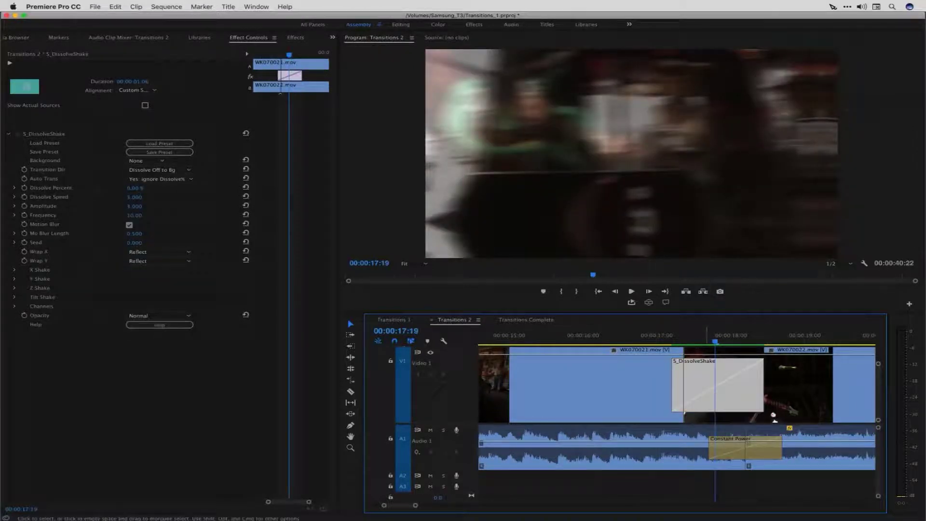
{"action": "left_click_drag", "start_coordinate": [679, 336], "coordinate": [699, 337]}
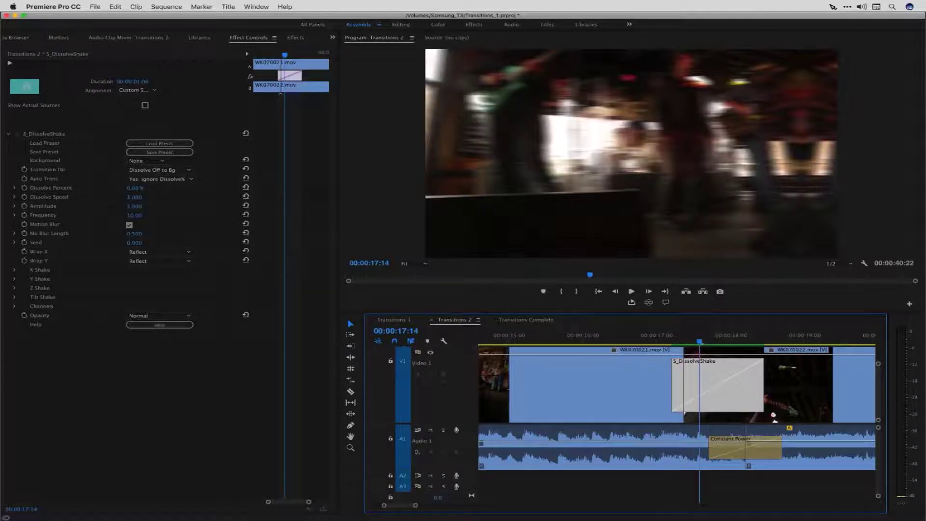
Scrub through the S_Swish3D transition between WK070022.mov and WK070026.mov and expand its effect settings for review.
{"action": "key", "text": "backslash"}
{"action": "left_click_drag", "start_coordinate": [682, 338], "coordinate": [703, 336]}
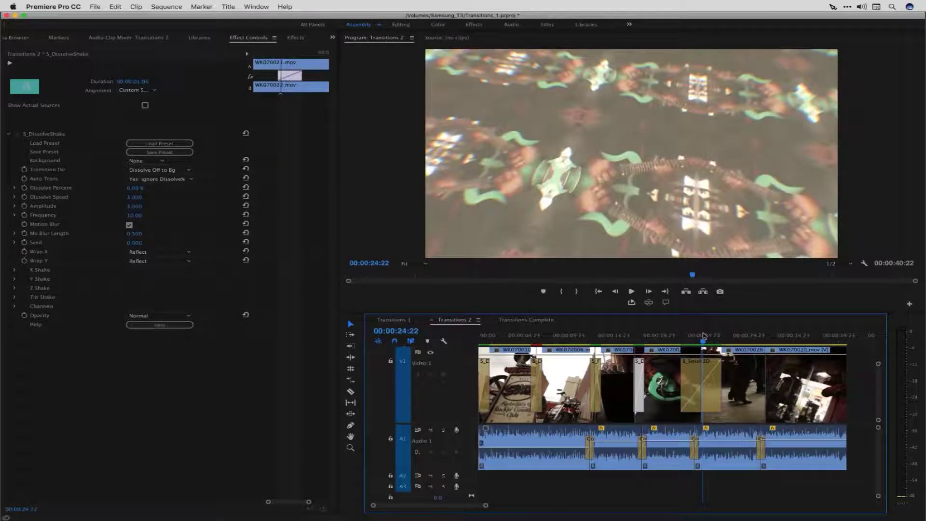
{"action": "left_click", "coordinate": [697, 372]}
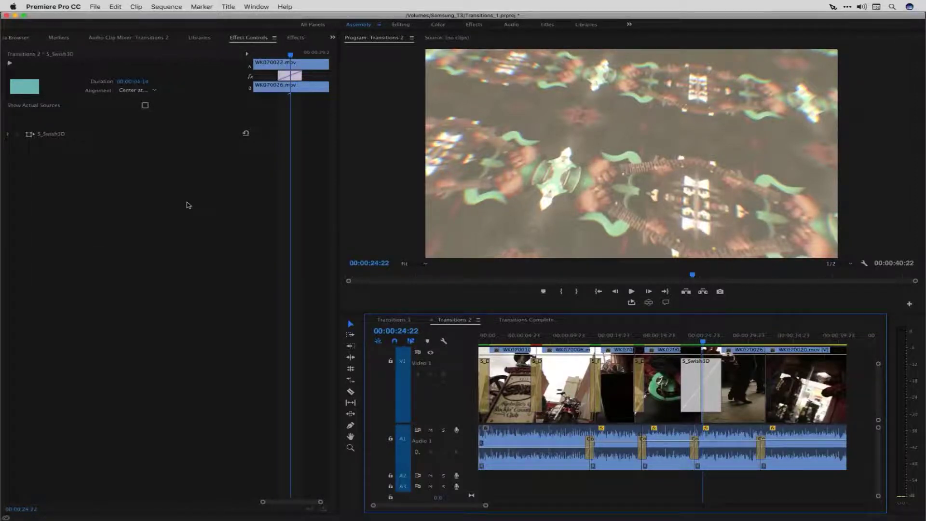
{"action": "left_click", "coordinate": [188, 205]}
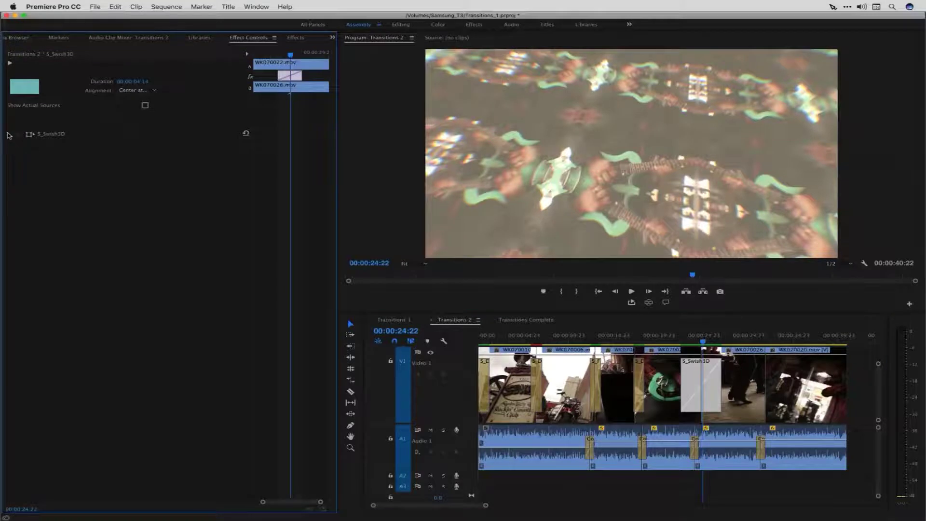
{"action": "left_click", "coordinate": [9, 134]}
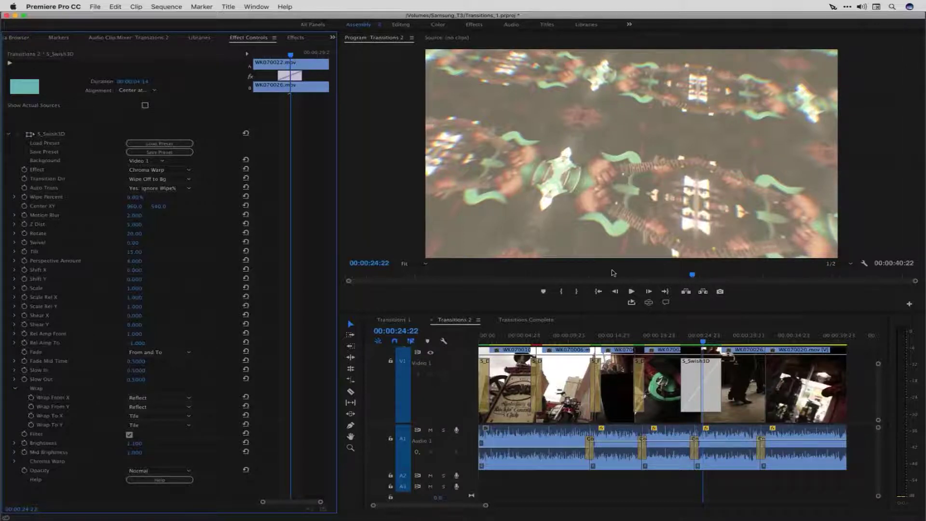
{"action": "left_click_drag", "start_coordinate": [696, 344], "coordinate": [700, 343]}
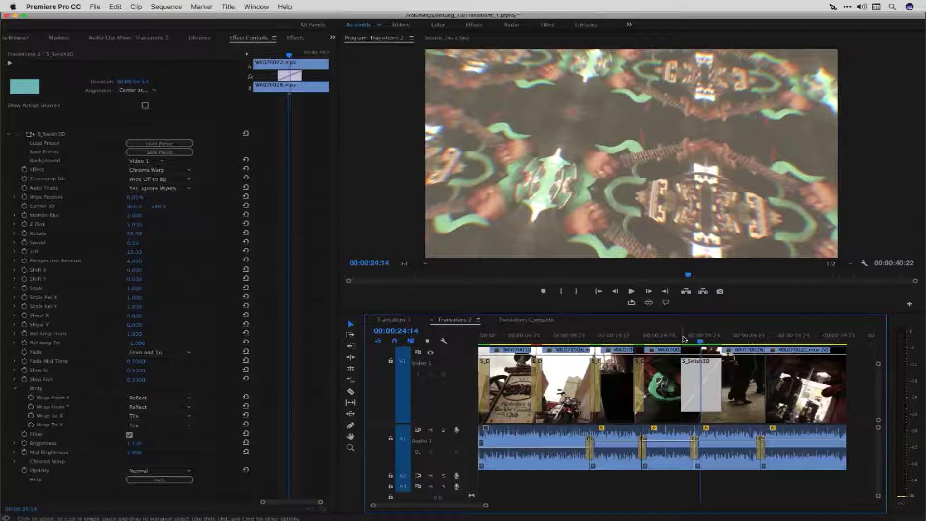
{"action": "left_click_drag", "start_coordinate": [685, 339], "coordinate": [712, 337]}
{"action": "key", "text": "Up"}
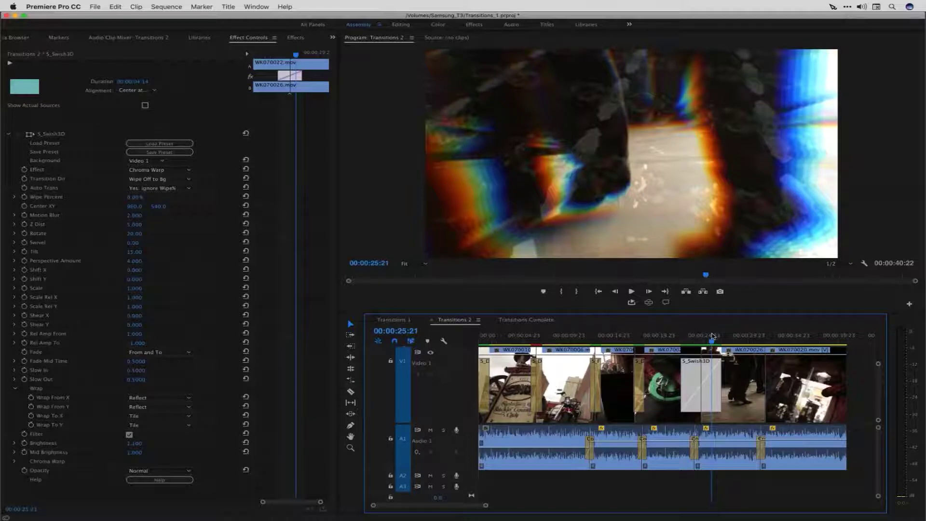
Switch to the Transitions 1 sequence and select the S_DissolveGlow transition between WK070010.mov and WK070006.mov.
{"action": "left_click", "coordinate": [393, 320]}
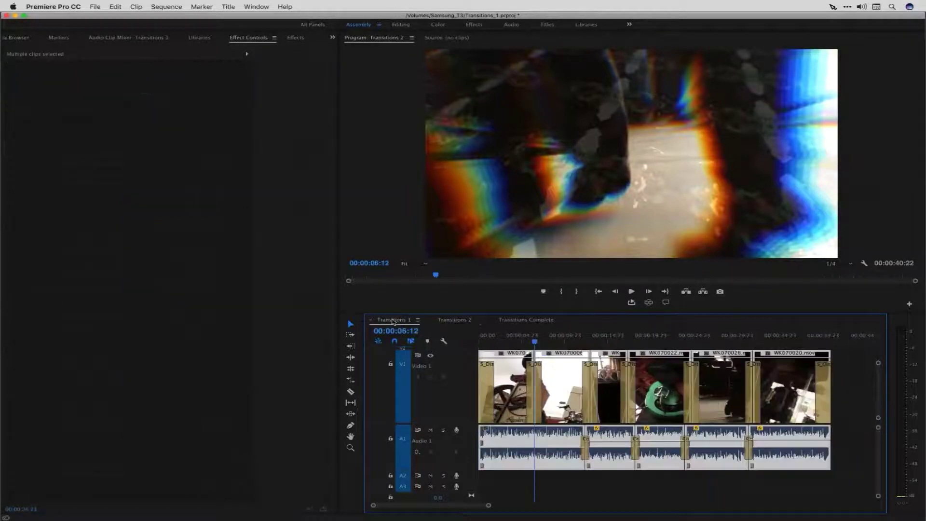
{"action": "left_click", "coordinate": [533, 336]}
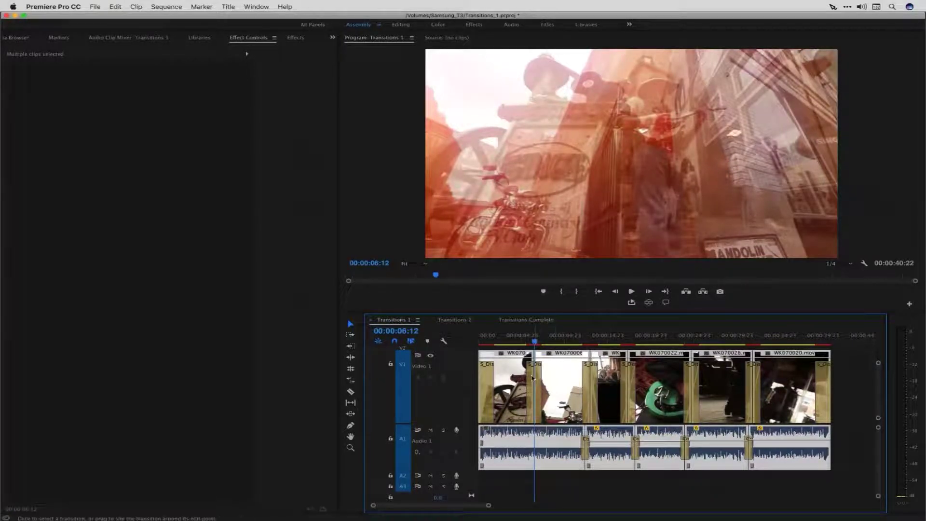
{"action": "left_click", "coordinate": [532, 378]}
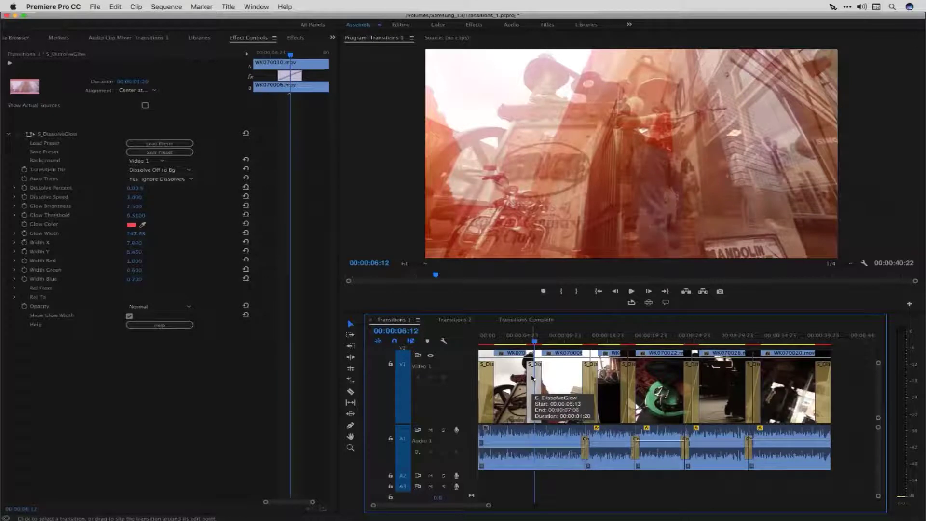
Delete the S_DissolveGlow transition between WK070010.mov and WK070006.mov and expand the Sapphire Builder folder in the video transitions.
{"action": "key", "text": "Delete"}
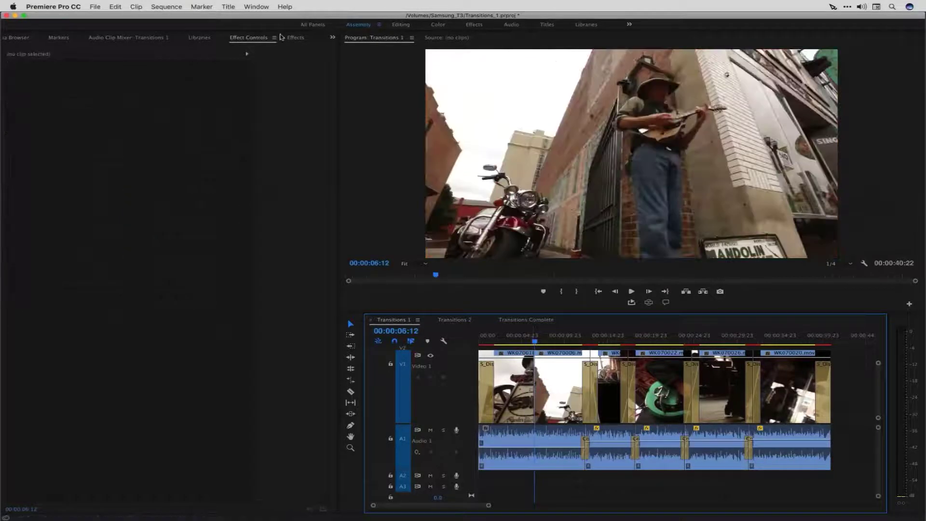
{"action": "left_click", "coordinate": [294, 39]}
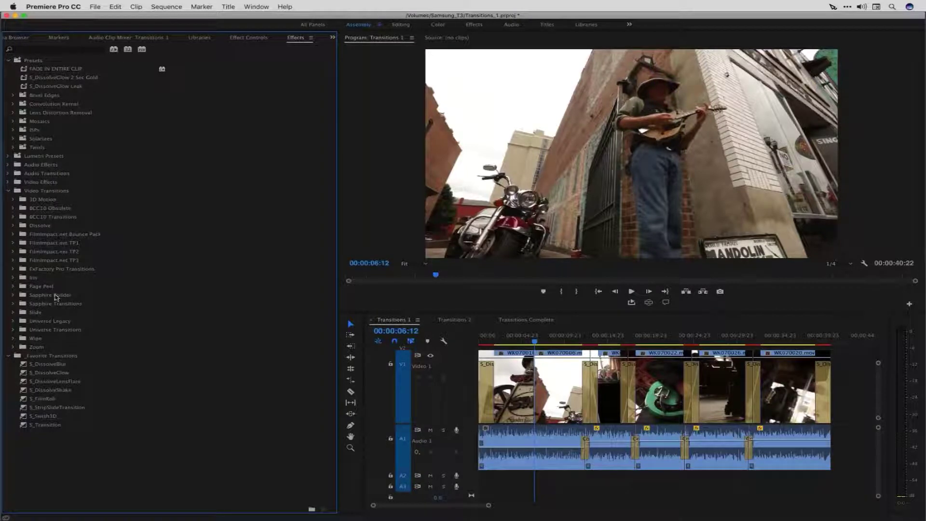
{"action": "left_click", "coordinate": [13, 295]}
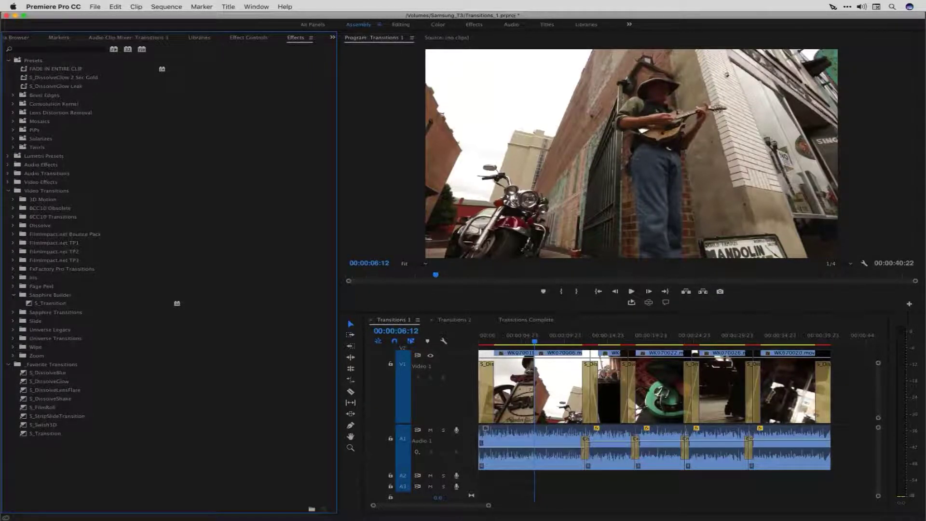
View the Transitions 2 sequence around 00:00:11:16 and check the frames around the bare WK070010.mov–WK070006.mov cut in Transitions 1.
{"action": "left_click", "coordinate": [453, 320]}
{"action": "mouse_move", "coordinate": [582, 340]}
{"action": "left_mouse_down"}
{"action": "mouse_move", "coordinate": [593, 342]}
{"action": "mouse_move", "coordinate": [583, 342]}
{"action": "left_mouse_up"}
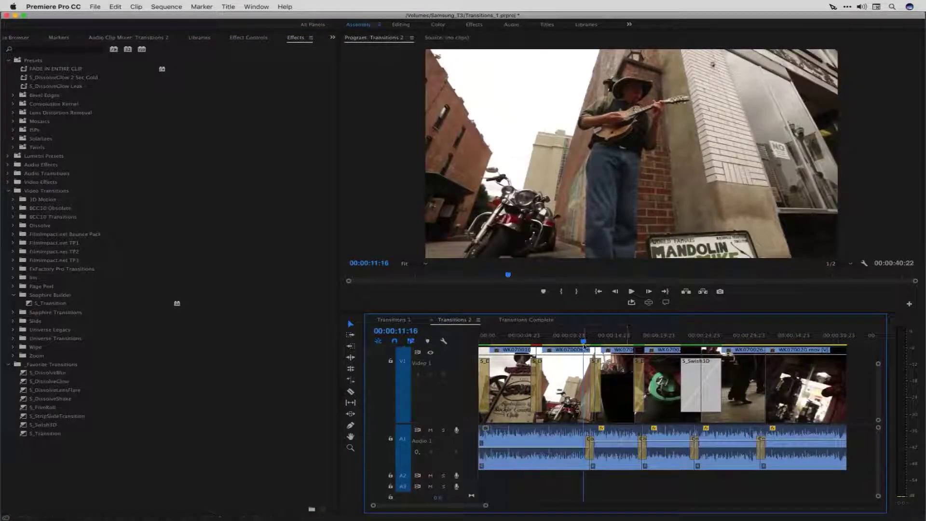
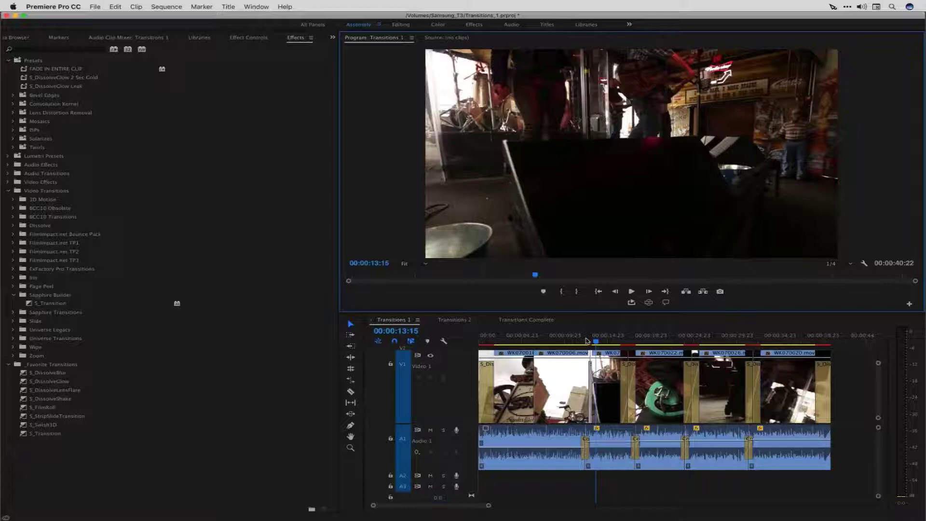
{"action": "left_click", "coordinate": [537, 340]}
{"action": "left_click", "coordinate": [529, 341]}
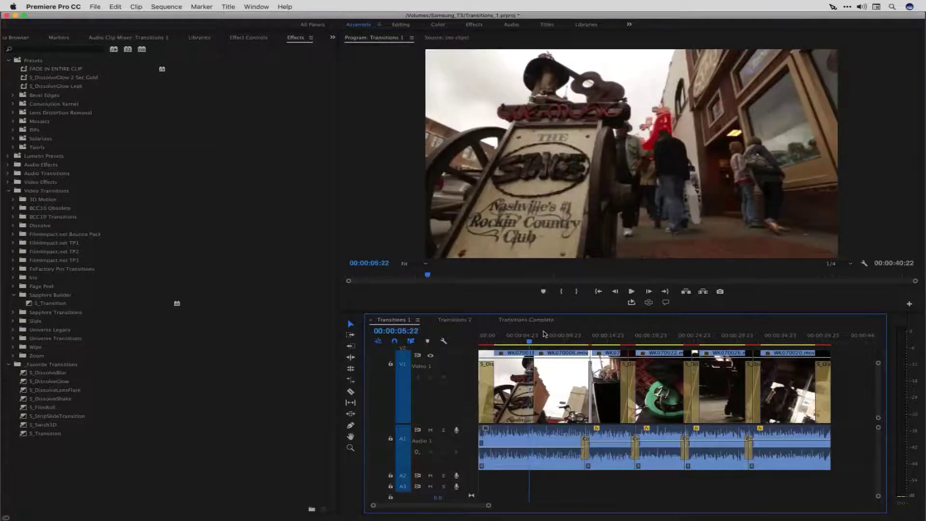
{"action": "left_click", "coordinate": [547, 333]}
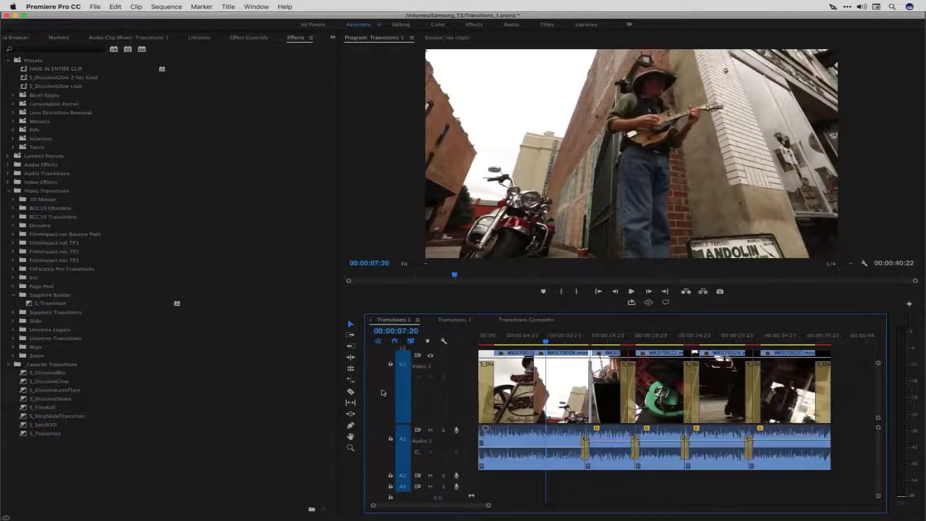
Apply the S_Transition favorite to the cut between WK070010.mov and WK070006.mov in the Transitions 1 sequence.
{"action": "left_click", "coordinate": [62, 459]}
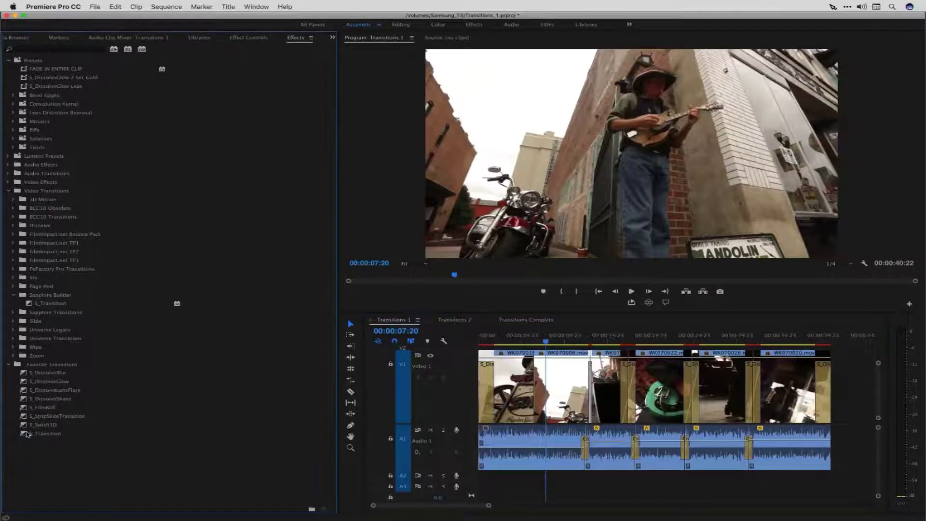
{"action": "left_click", "coordinate": [28, 433]}
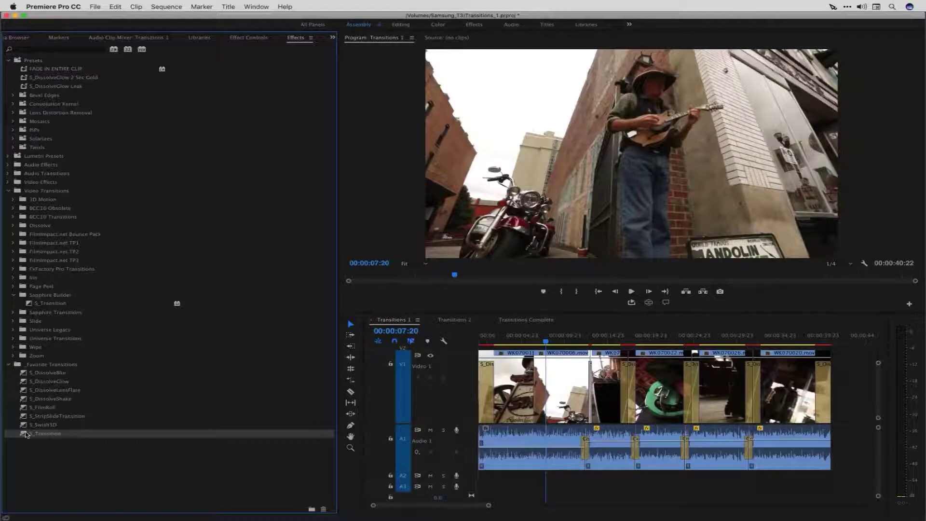
{"action": "left_click_drag", "start_coordinate": [28, 434], "coordinate": [539, 404]}
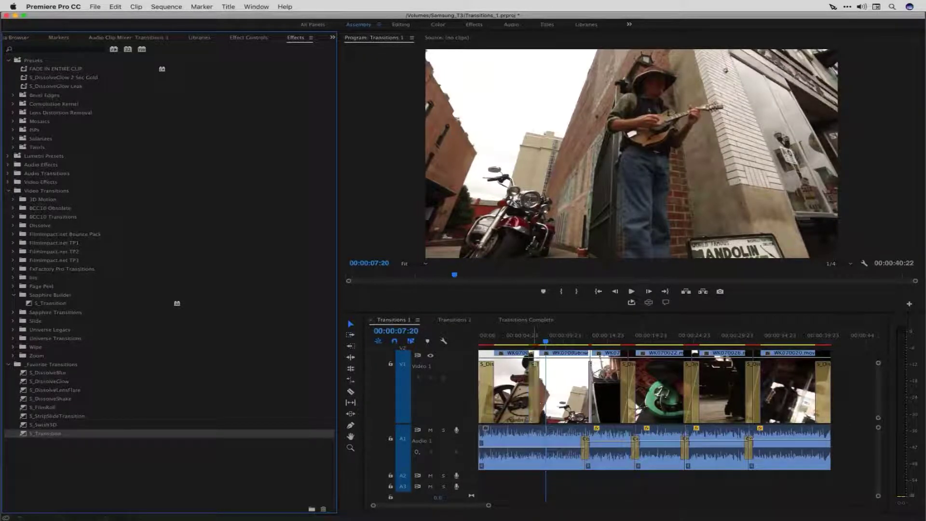
Scrub through the unmodified S_Transition between WK070010.mov and WK070006.mov and park the playhead at 00:00:06:10.
{"action": "left_click", "coordinate": [534, 337]}
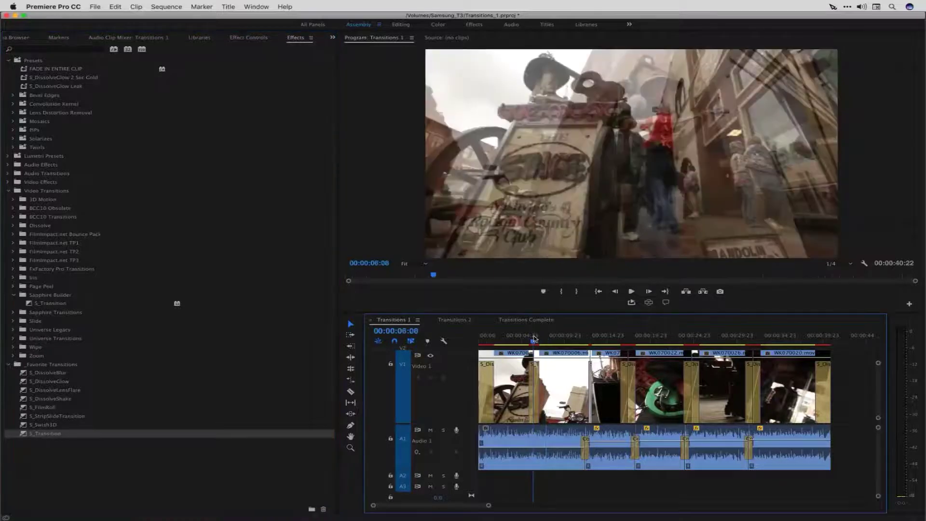
{"action": "key", "text": "equal"}
{"action": "key", "text": "equal"}
{"action": "key", "text": "equal"}
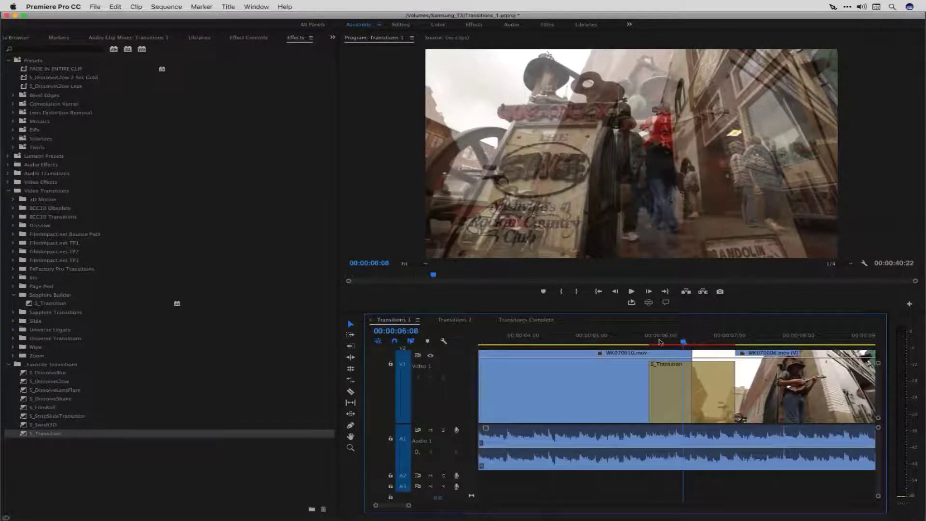
{"action": "key", "text": "Right"}
{"action": "key", "text": "Right"}
{"action": "key", "text": "Right"}
{"action": "key", "text": "Right"}
{"action": "key", "text": "Right"}
{"action": "key", "text": "Right"}
{"action": "key", "text": "Right"}
{"action": "left_click_drag", "start_coordinate": [734, 340], "coordinate": [688, 334]}
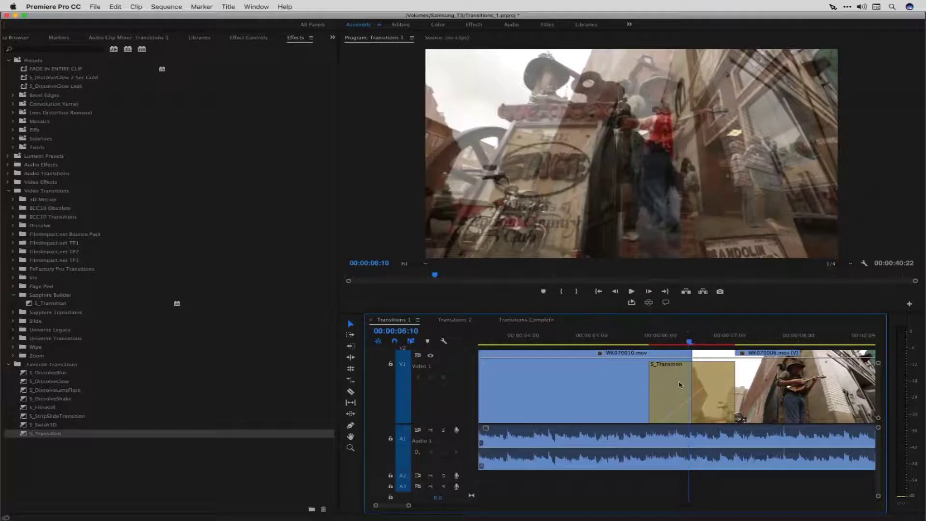
Show the S_Transition effect settings for the WK070010.mov–WK070006.mov edit and open its Sapphire preset browser.
{"action": "left_click", "coordinate": [679, 384]}
{"action": "double_click", "coordinate": [679, 384]}
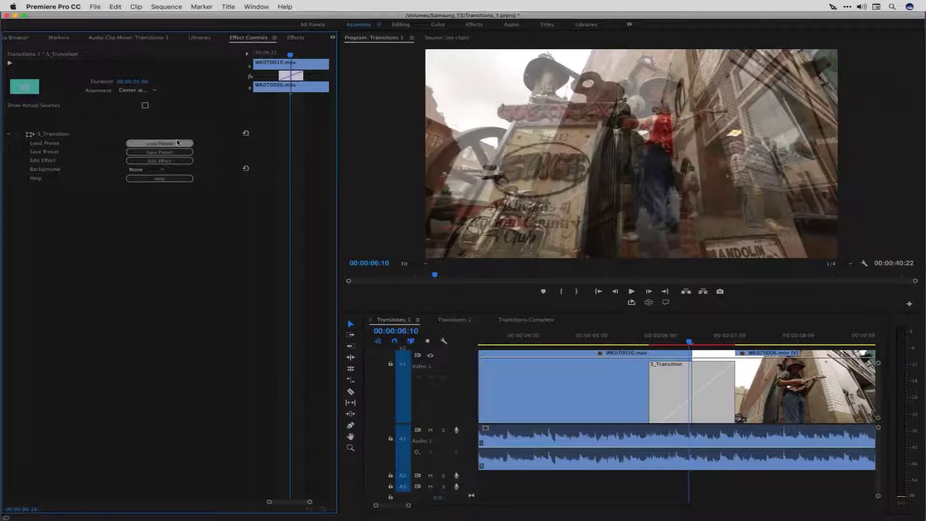
{"action": "left_click", "coordinate": [176, 143]}
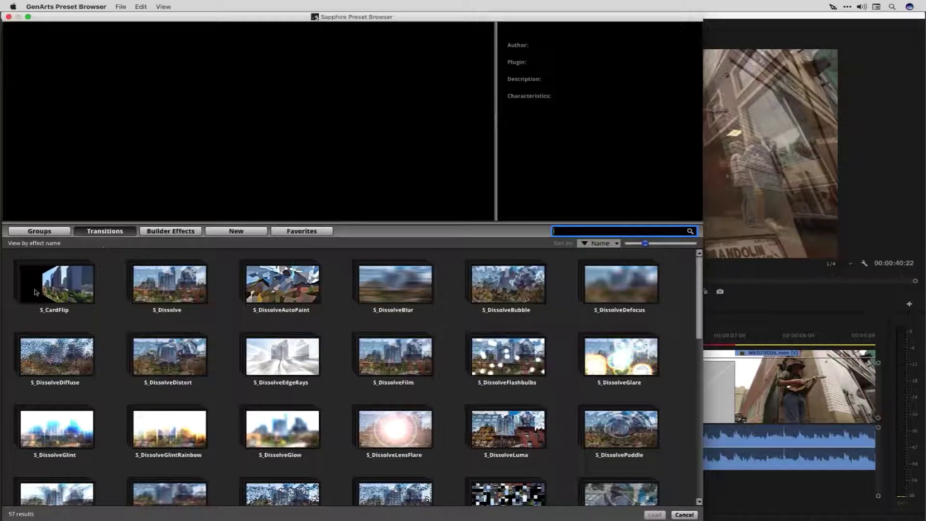
Browse the Sapphire transition effects and preview the Murky Haze preset of S_DissolveBlur.
{"action": "left_click", "coordinate": [76, 327]}
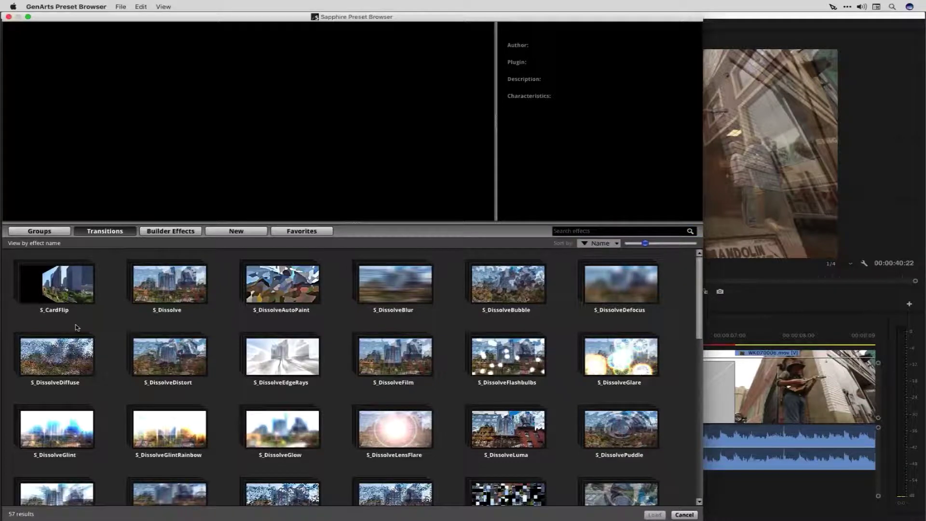
{"action": "scroll", "coordinate": [76, 327], "scroll_direction": "down", "scroll_amount": 3}
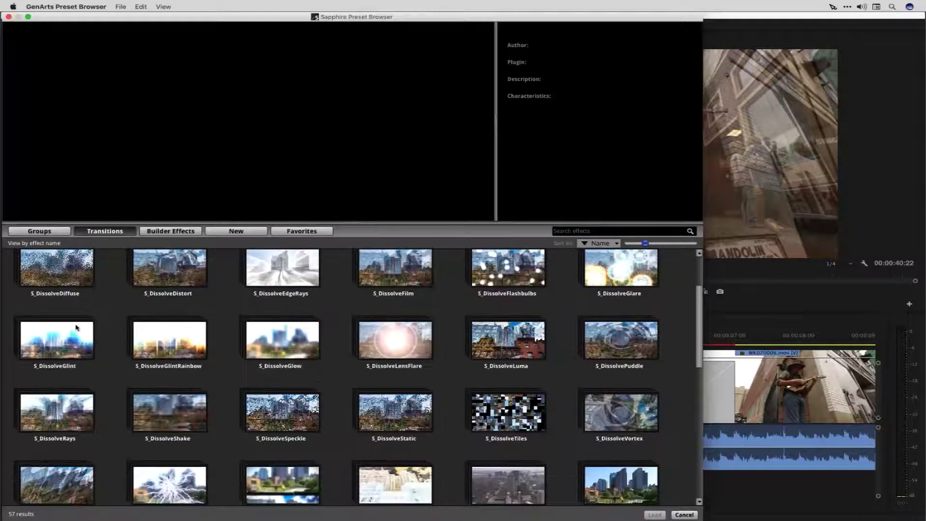
{"action": "scroll", "coordinate": [76, 327], "scroll_direction": "up", "scroll_amount": 3}
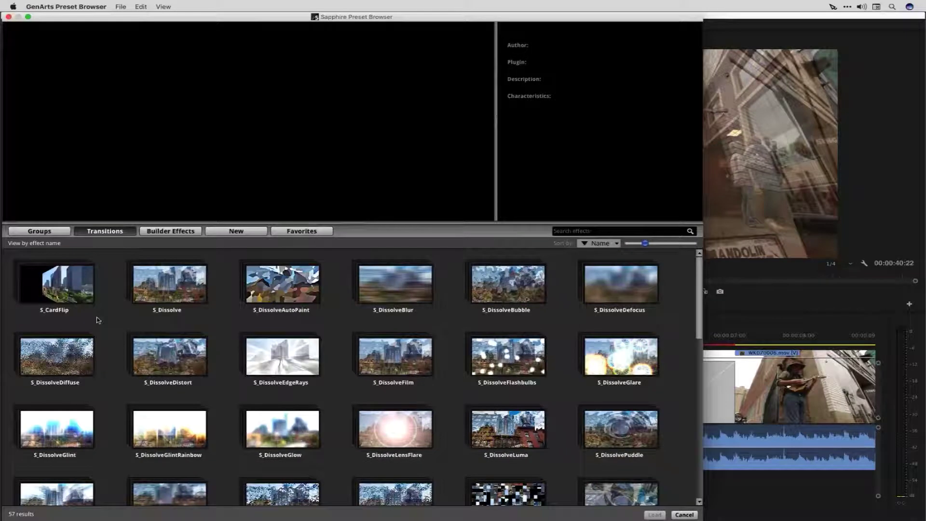
{"action": "double_click", "coordinate": [392, 285]}
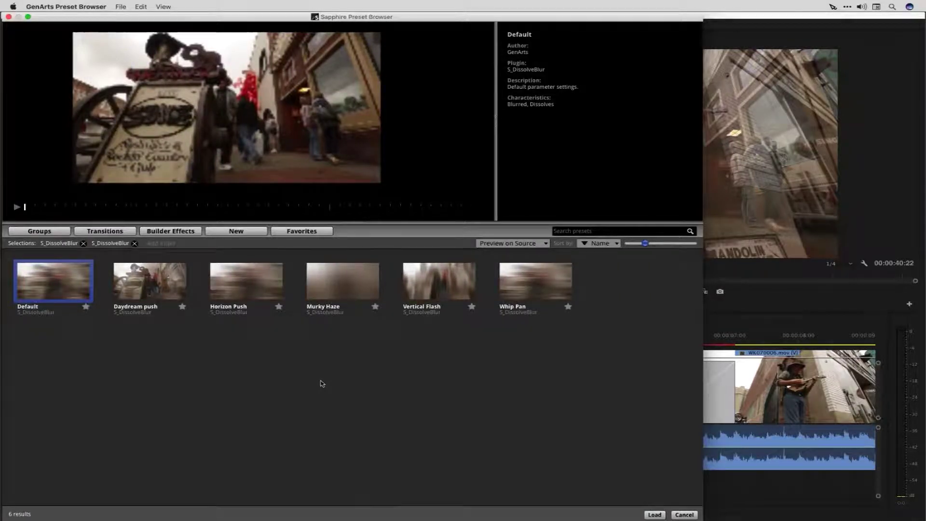
{"action": "left_click", "coordinate": [335, 288]}
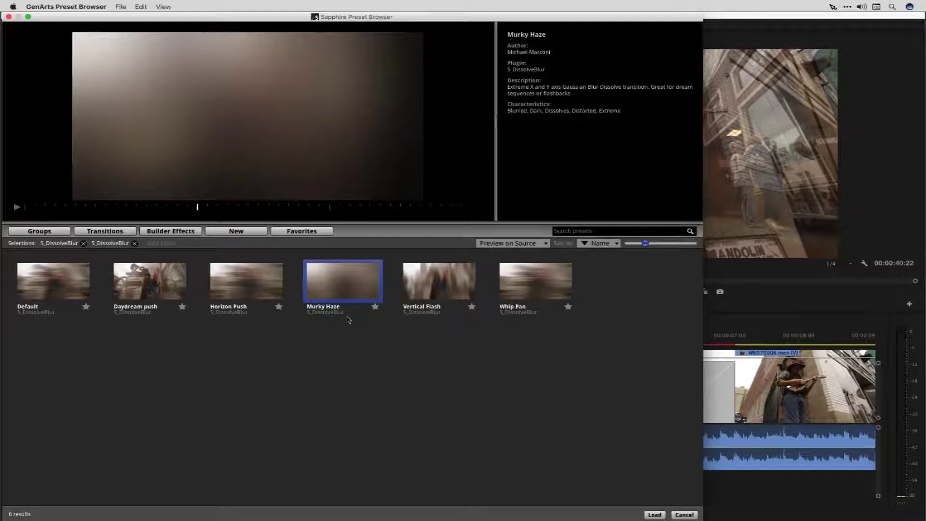
Return to the full list of Sapphire transition effects, look through it, and display the new presets.
{"action": "left_click", "coordinate": [104, 232]}
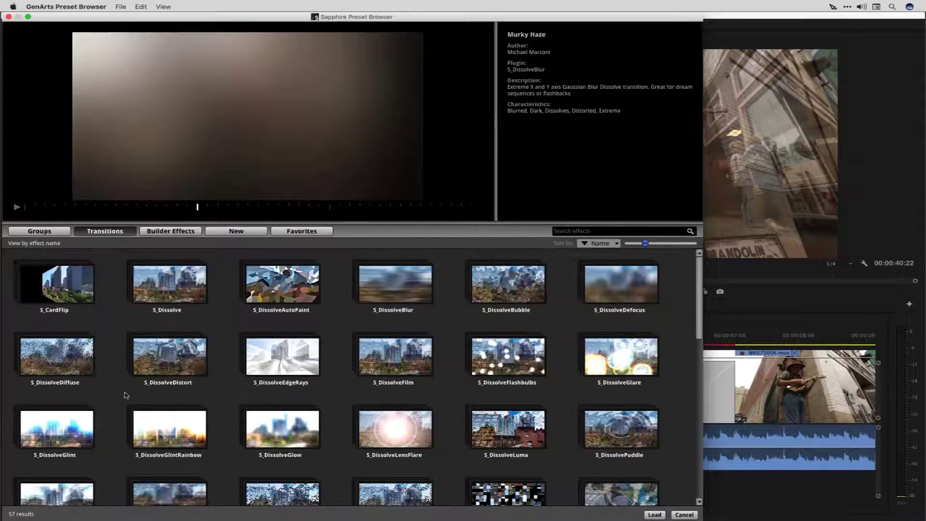
{"action": "scroll", "coordinate": [124, 395], "scroll_direction": "down", "scroll_amount": 3}
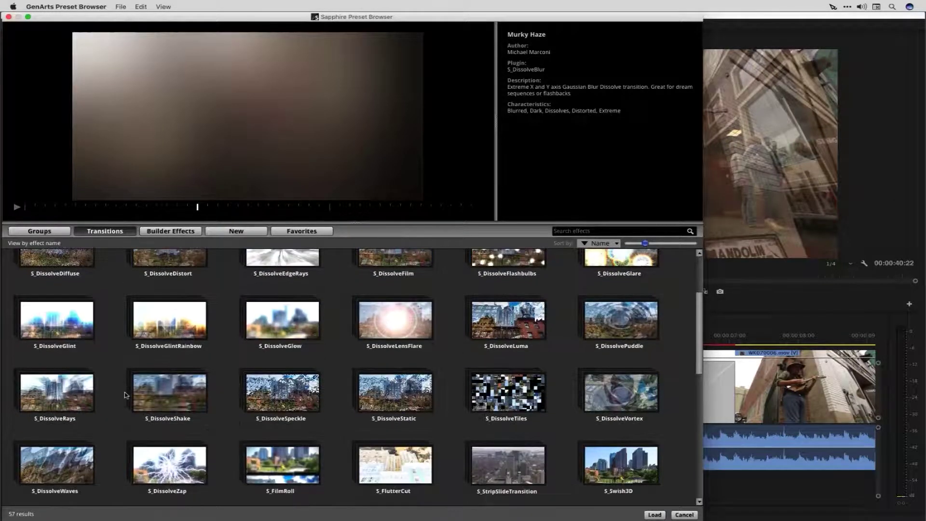
{"action": "scroll", "coordinate": [125, 395], "scroll_direction": "down", "scroll_amount": 2}
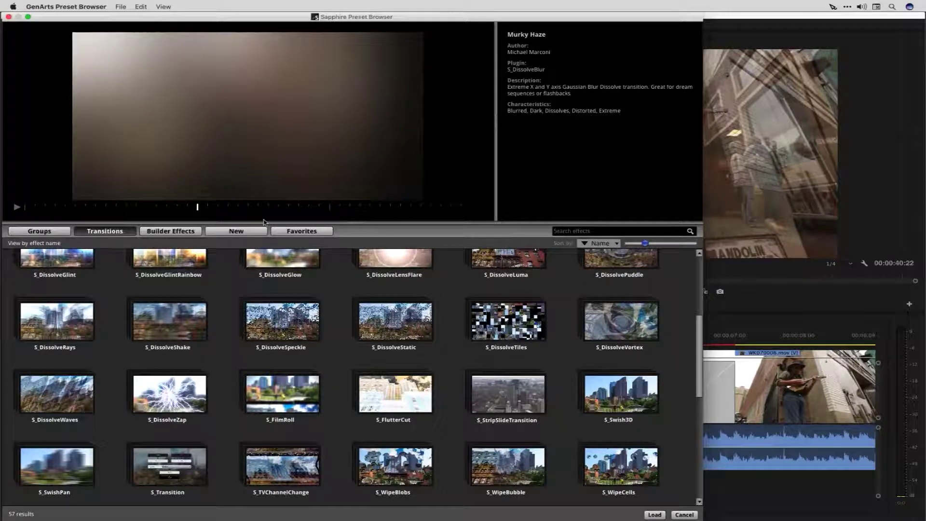
{"action": "left_click", "coordinate": [246, 231]}
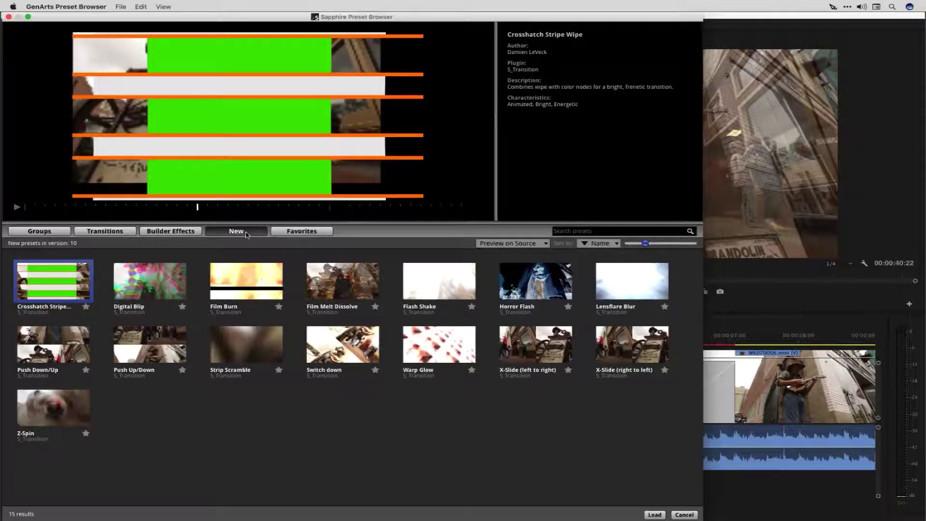
Display the Builder Effects presets for S_Transition and preview the DissolveInvert preset.
{"action": "left_click", "coordinate": [194, 233]}
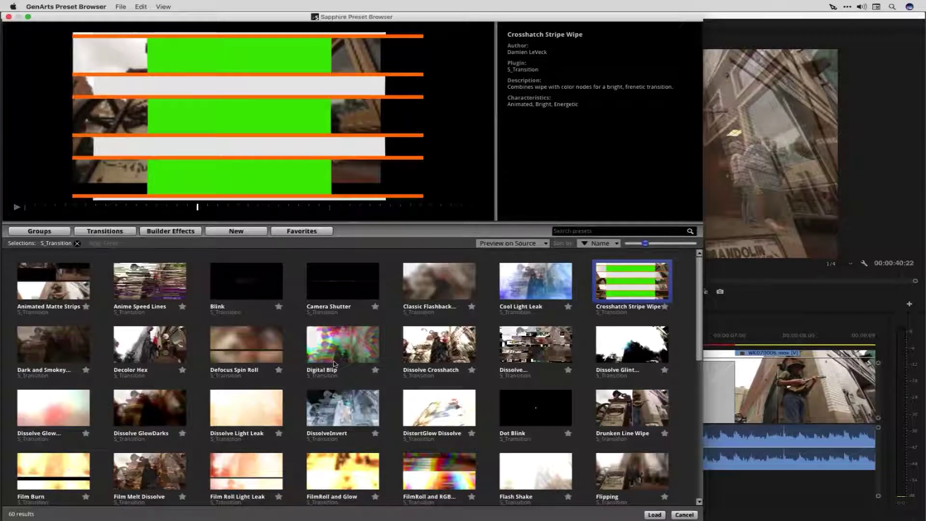
{"action": "mouse_move", "coordinate": [335, 364]}
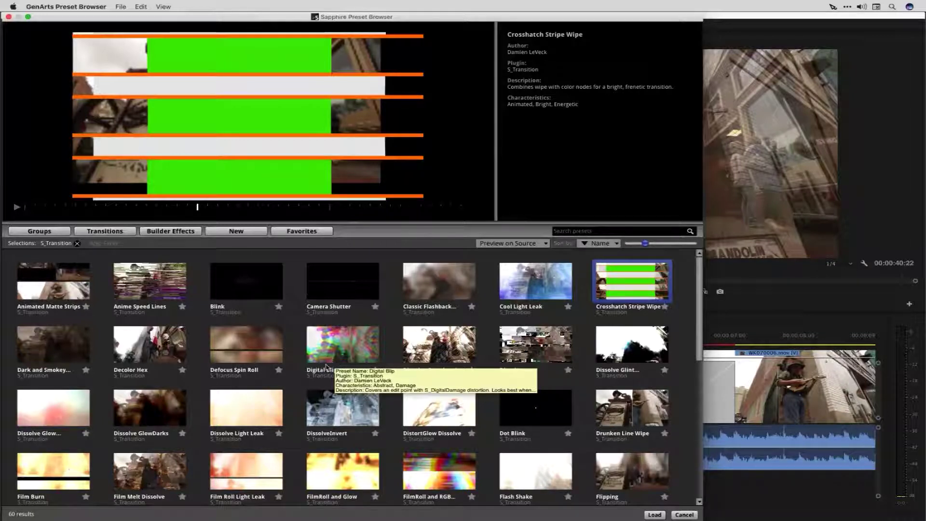
{"action": "left_click", "coordinate": [323, 413]}
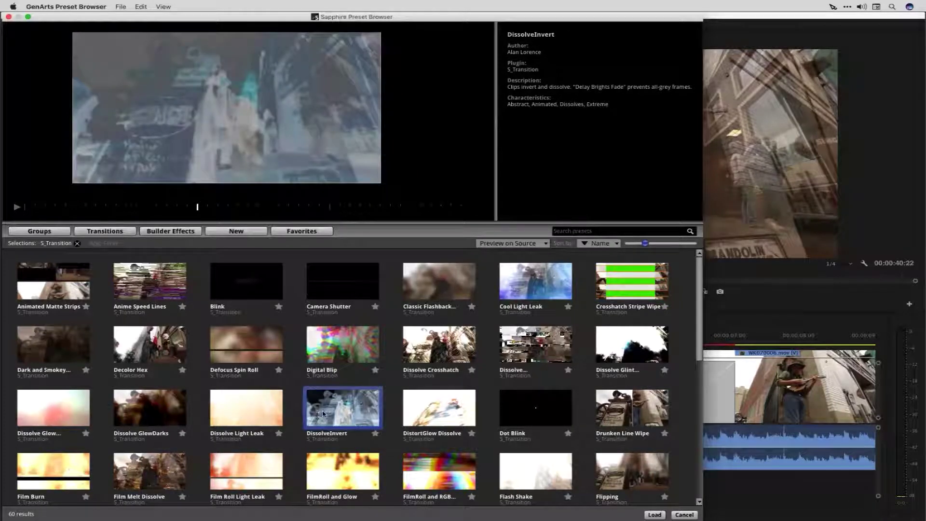
Load the Strip Scramble preset from the Builder Effects into the S_Transition.
{"action": "scroll", "coordinate": [323, 414], "scroll_direction": "down", "scroll_amount": 3}
{"action": "scroll", "coordinate": [324, 414], "scroll_direction": "down", "scroll_amount": 2}
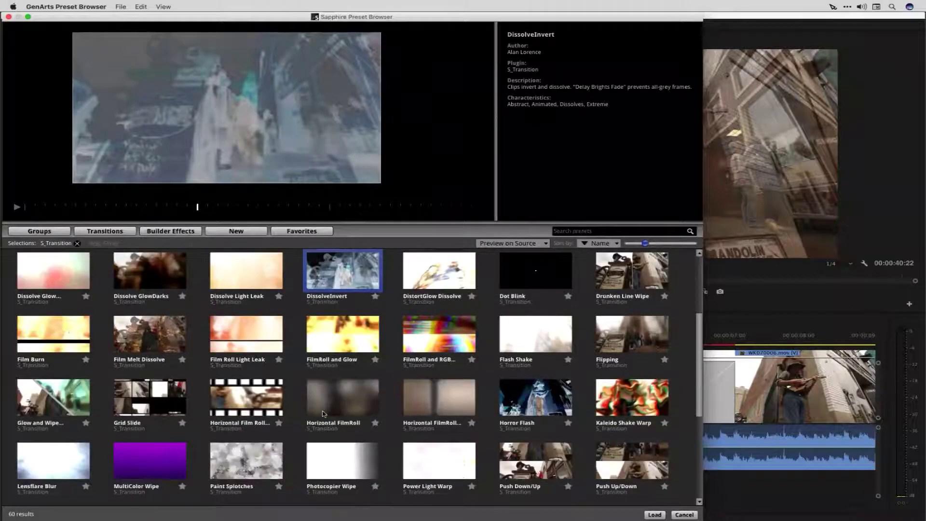
{"action": "scroll", "coordinate": [324, 413], "scroll_direction": "down", "scroll_amount": 4}
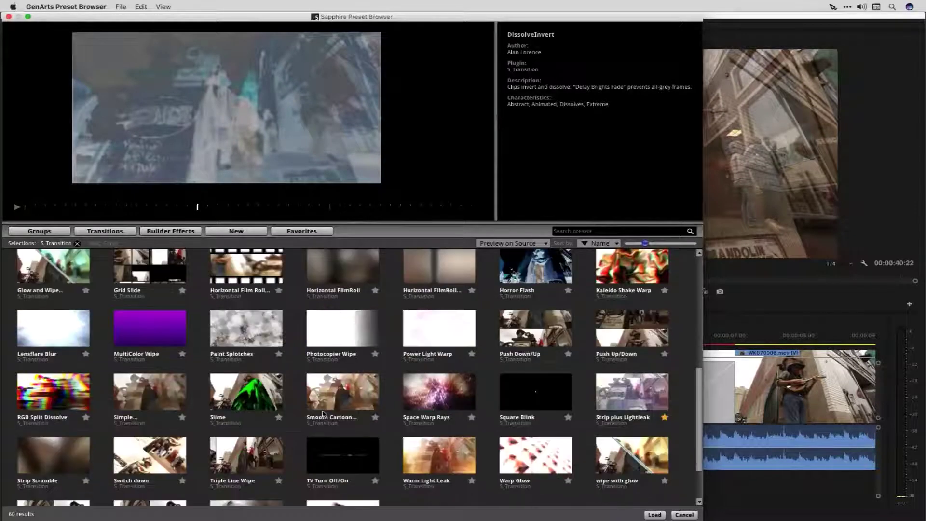
{"action": "scroll", "coordinate": [68, 396], "scroll_direction": "down", "scroll_amount": 3}
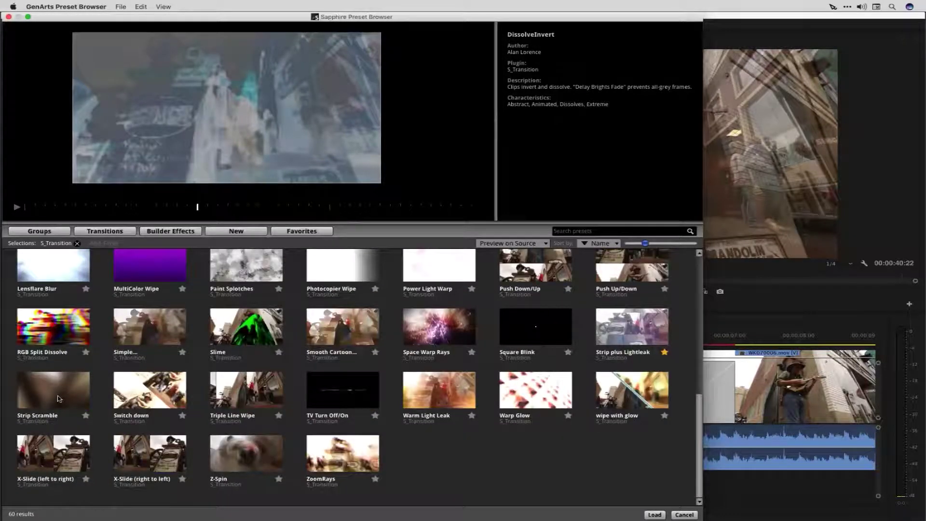
{"action": "left_click", "coordinate": [61, 389]}
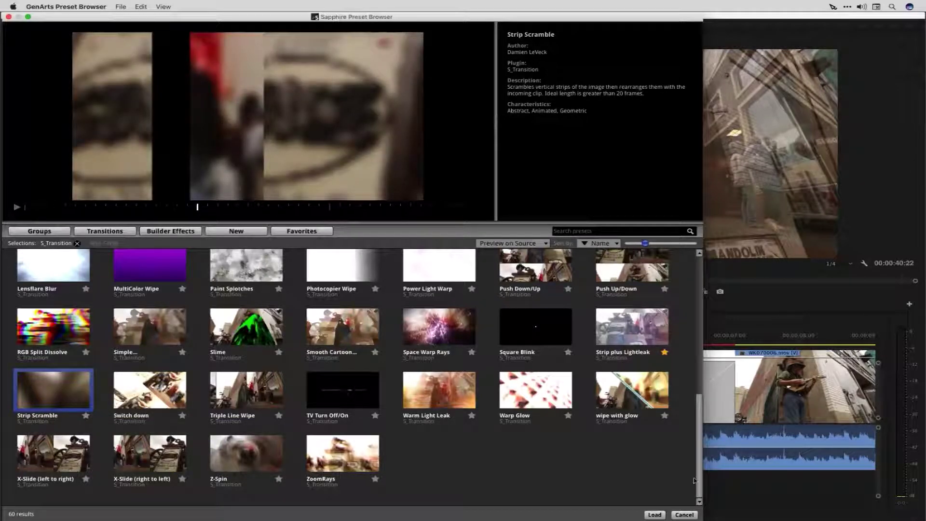
{"action": "left_click", "coordinate": [658, 515]}
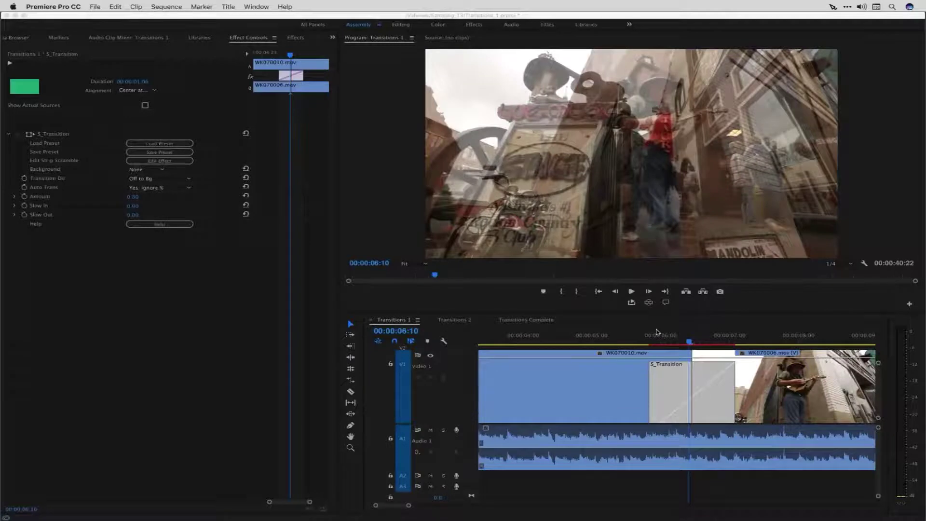
Scrub through the Strip Scramble transition between WK070010.mov and WK070006.mov to examine its look.
{"action": "left_click", "coordinate": [651, 335]}
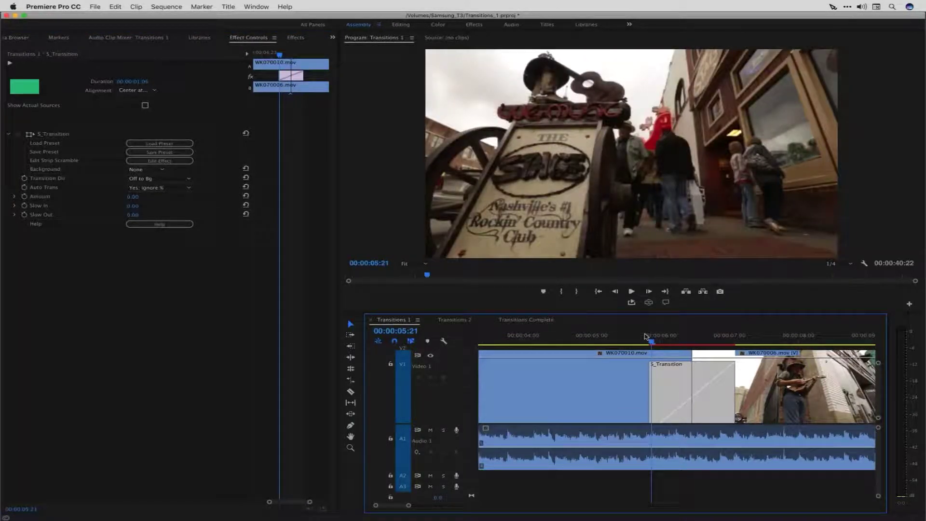
{"action": "key", "text": "Left"}
{"action": "key", "text": "Left"}
{"action": "key", "text": "Left"}
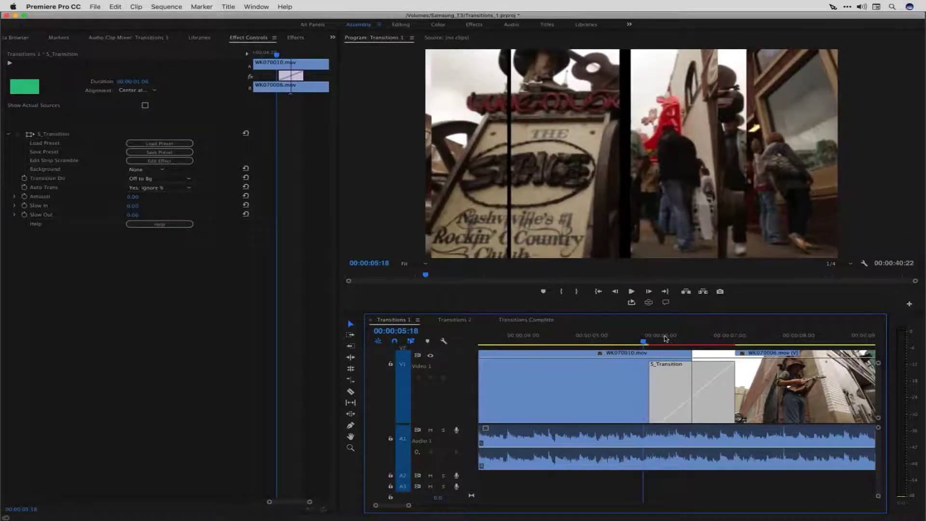
{"action": "left_click", "coordinate": [684, 338]}
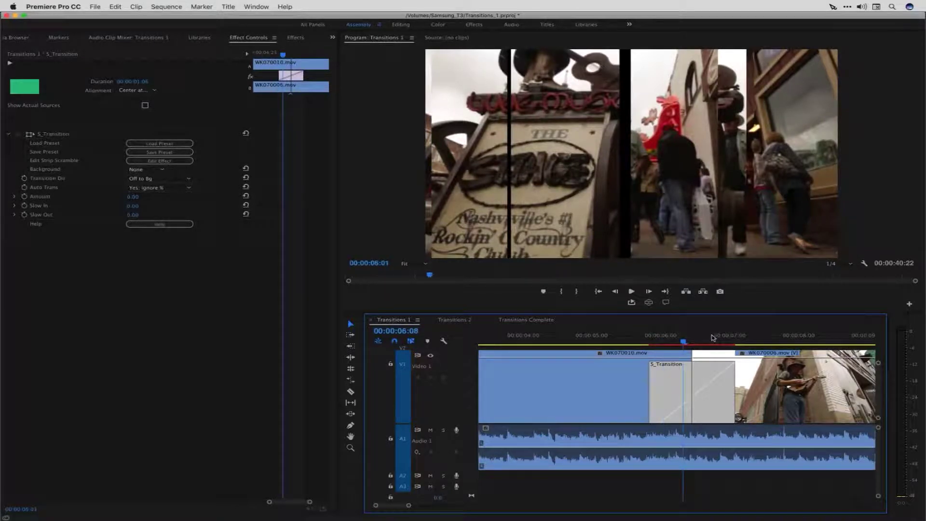
Check the middle of the Strip Scramble transition and set its Background to Video 1.
{"action": "left_click", "coordinate": [707, 338]}
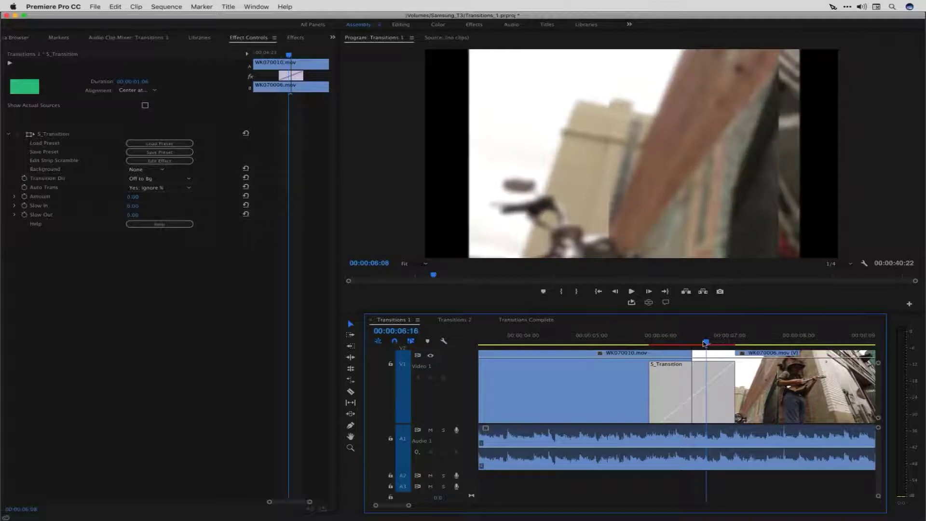
{"action": "left_click_drag", "start_coordinate": [705, 343], "coordinate": [700, 343]}
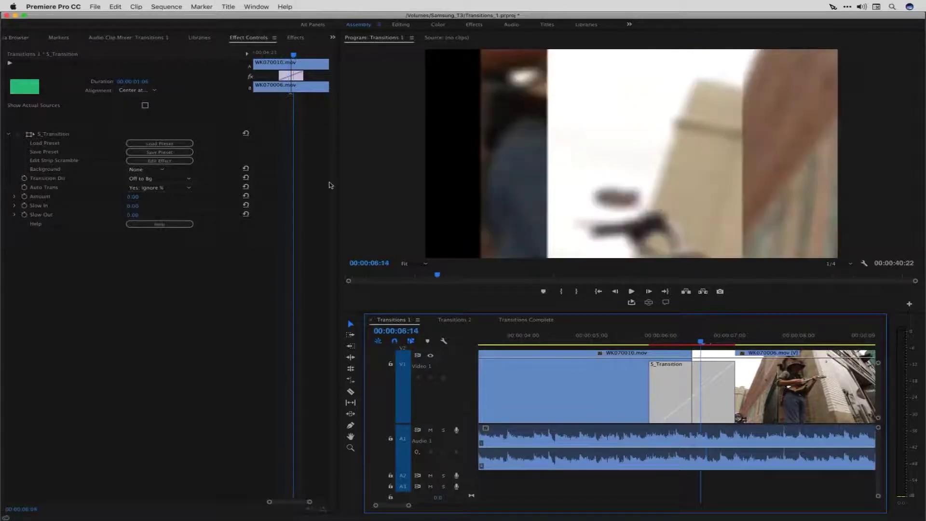
{"action": "left_click", "coordinate": [159, 171]}
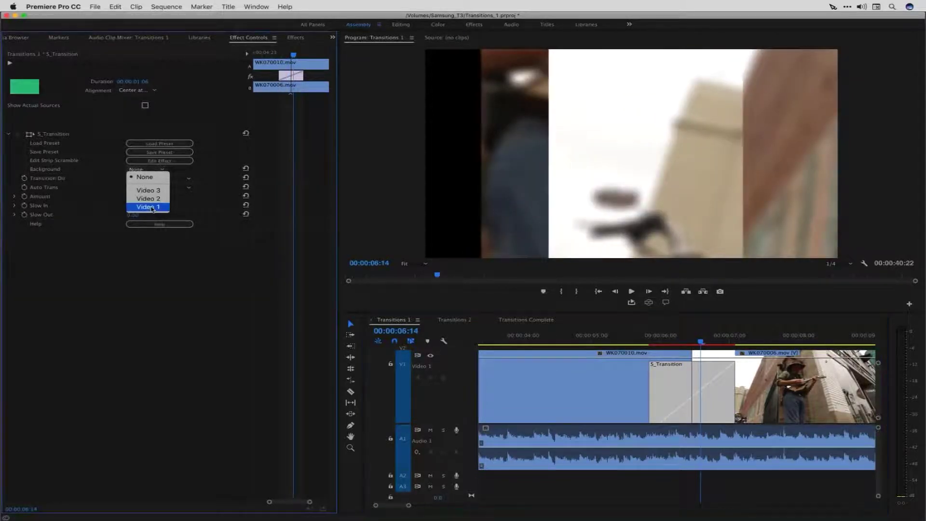
{"action": "left_click", "coordinate": [151, 207]}
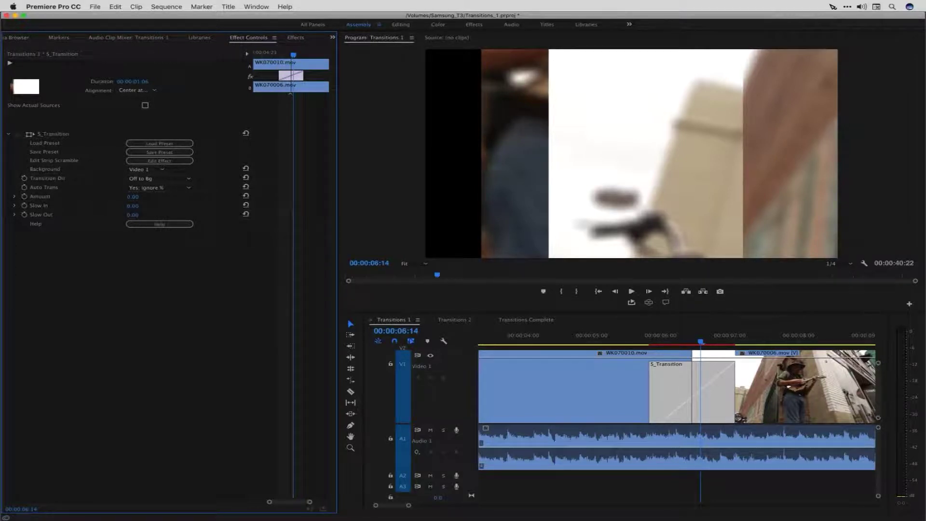
Open the Strip Scramble effect in the Sapphire Effect Builder and examine its complete node graph.
{"action": "left_click", "coordinate": [133, 162]}
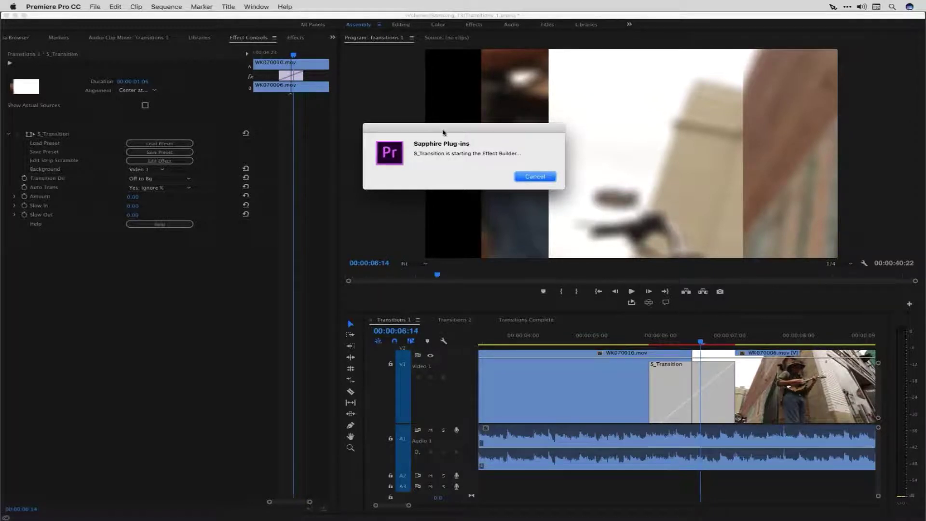
{"action": "left_click_drag", "start_coordinate": [442, 131], "coordinate": [431, 156]}
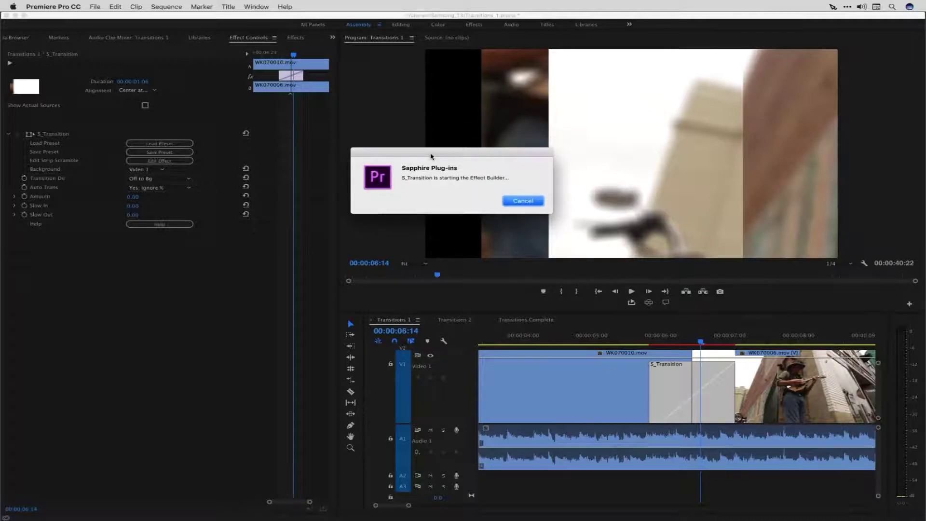
{"action": "key", "text": "super+Tab"}
{"action": "key", "text": "super+Tab"}
{"action": "key", "text": "super+Tab"}
{"action": "key", "text": "super+Tab"}
{"action": "left_click_drag", "start_coordinate": [430, 155], "coordinate": [441, 170]}
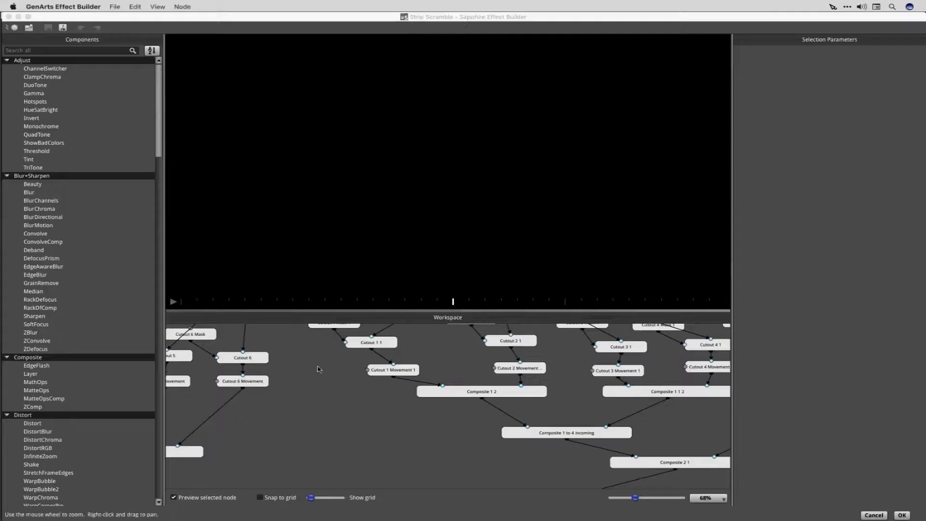
{"action": "scroll", "coordinate": [341, 413], "scroll_direction": "down", "scroll_amount": 5}
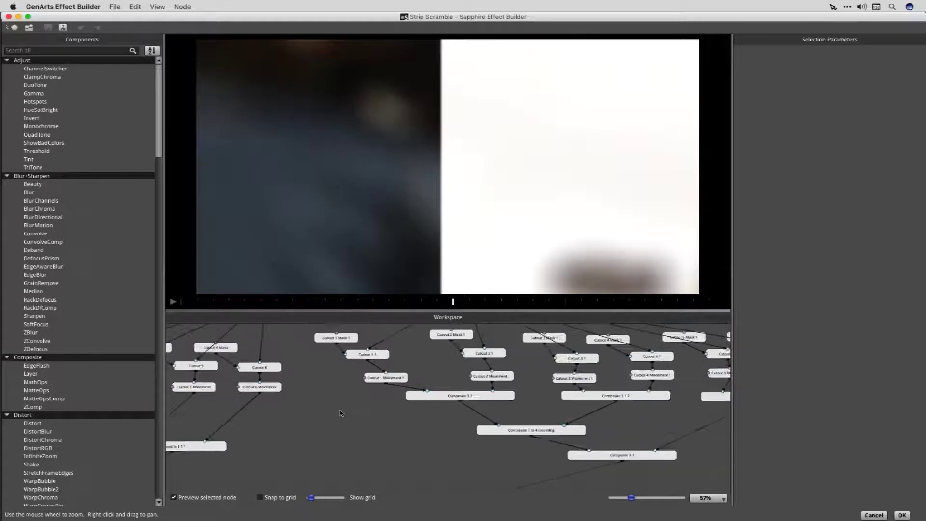
{"action": "scroll", "coordinate": [341, 412], "scroll_direction": "down", "scroll_amount": 4}
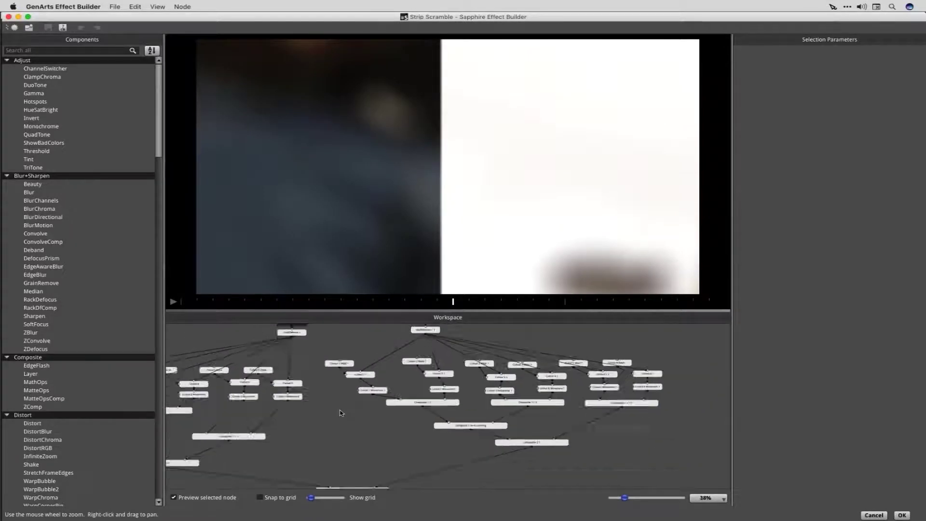
{"action": "scroll", "coordinate": [341, 413], "scroll_direction": "down", "scroll_amount": 1}
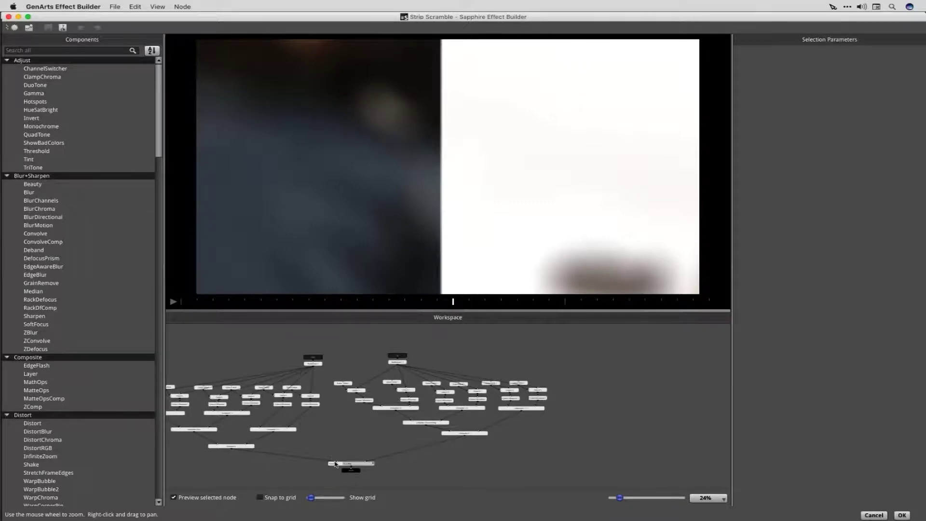
Play and scrub through the Strip Scramble preview with the checkerboard display switched off, and accept the effect to leave the builder.
{"action": "left_click", "coordinate": [173, 302]}
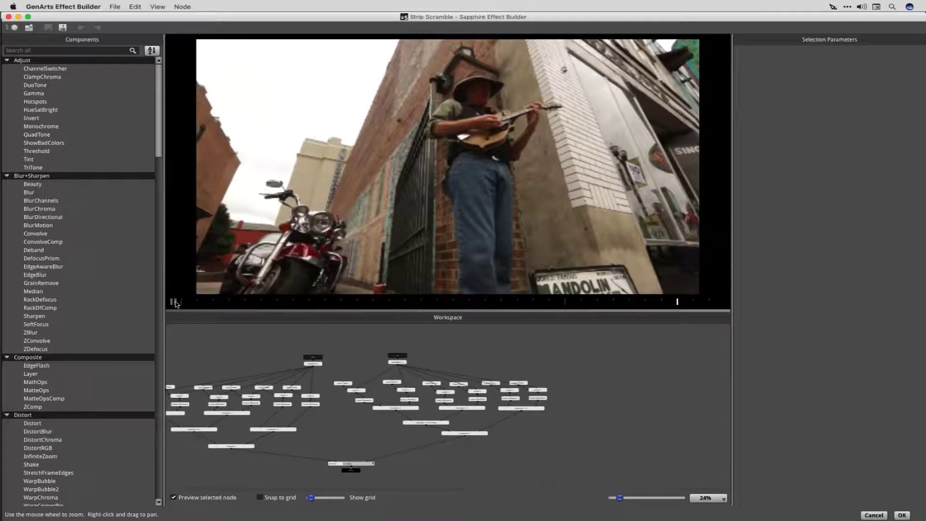
{"action": "left_click", "coordinate": [158, 6]}
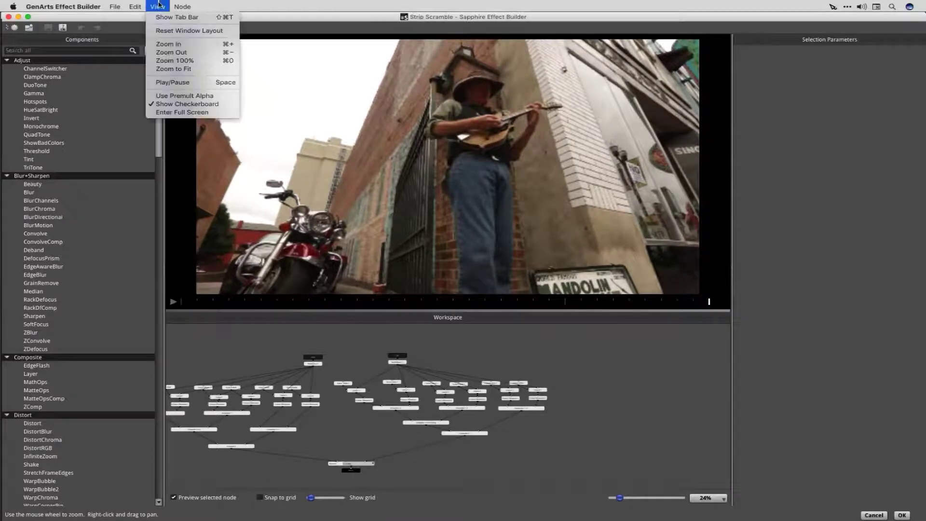
{"action": "left_click", "coordinate": [171, 103]}
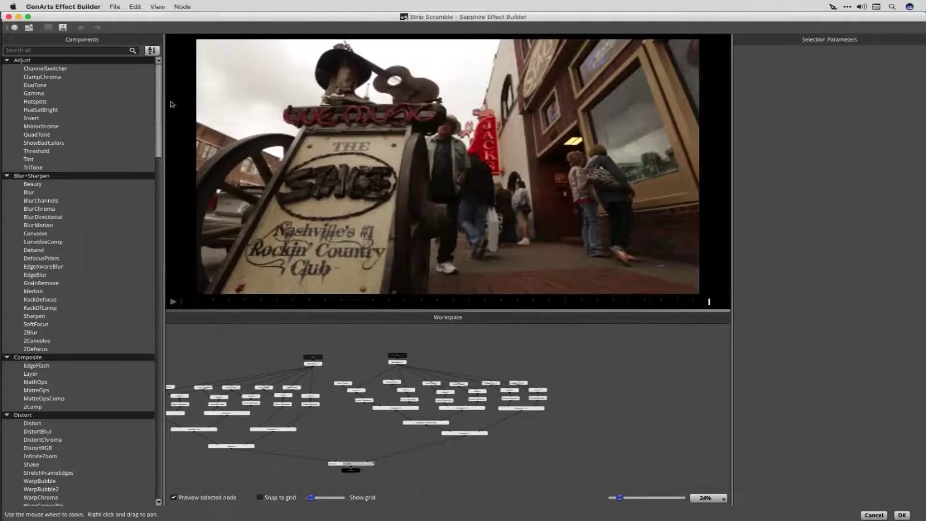
{"action": "left_click", "coordinate": [420, 301]}
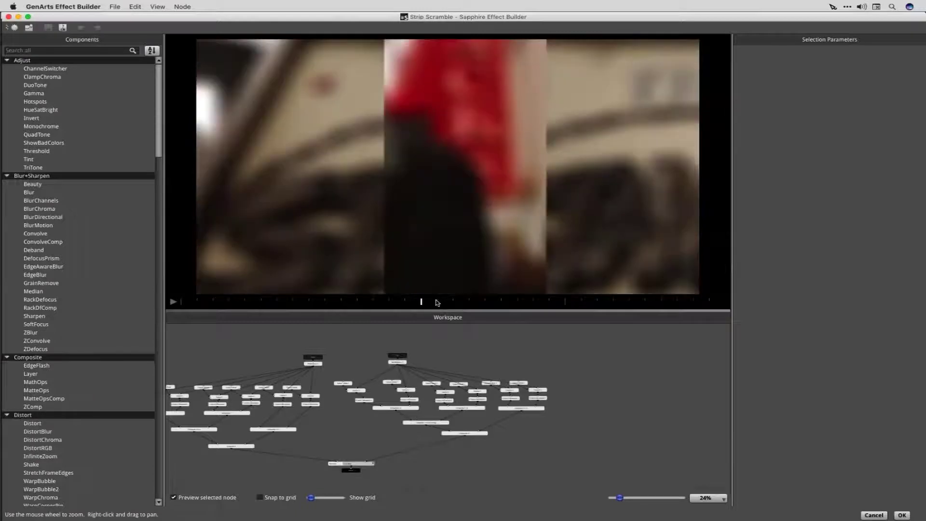
{"action": "left_click", "coordinate": [437, 301]}
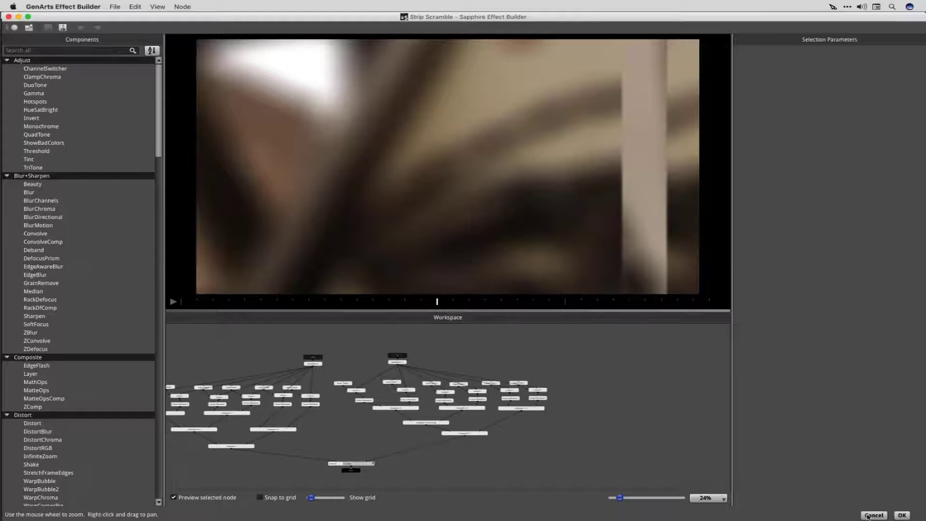
{"action": "left_click", "coordinate": [901, 515]}
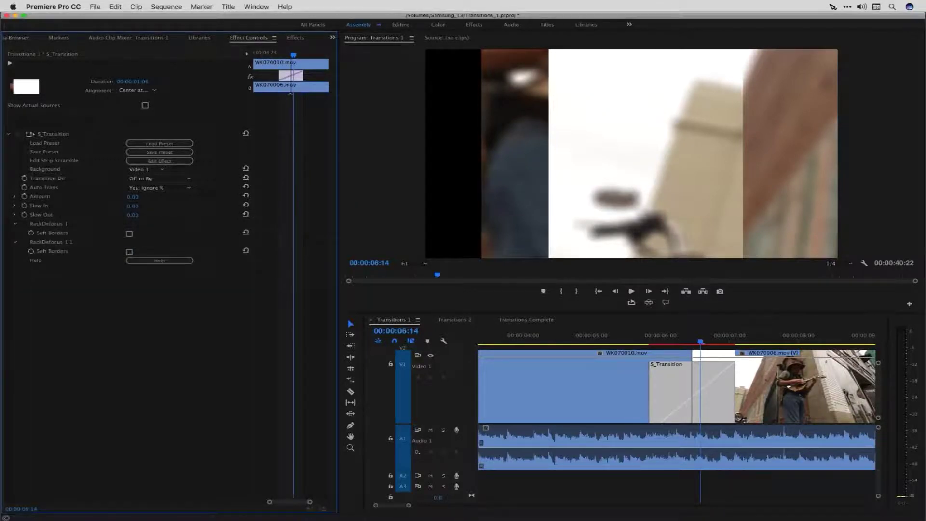
Select the S_Transition between WK070010.mov and WK070006.mov and reset the effect to its defaults.
{"action": "key", "text": "backslash"}
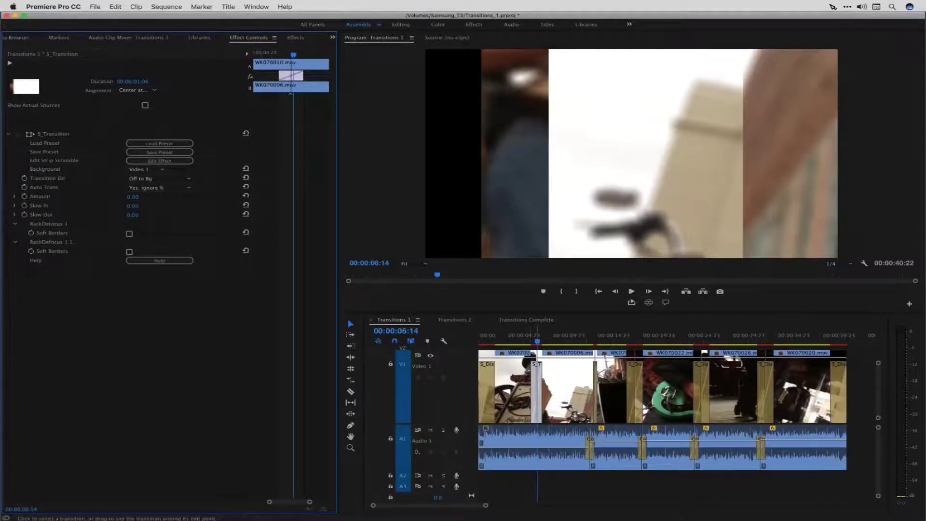
{"action": "left_click", "coordinate": [534, 391]}
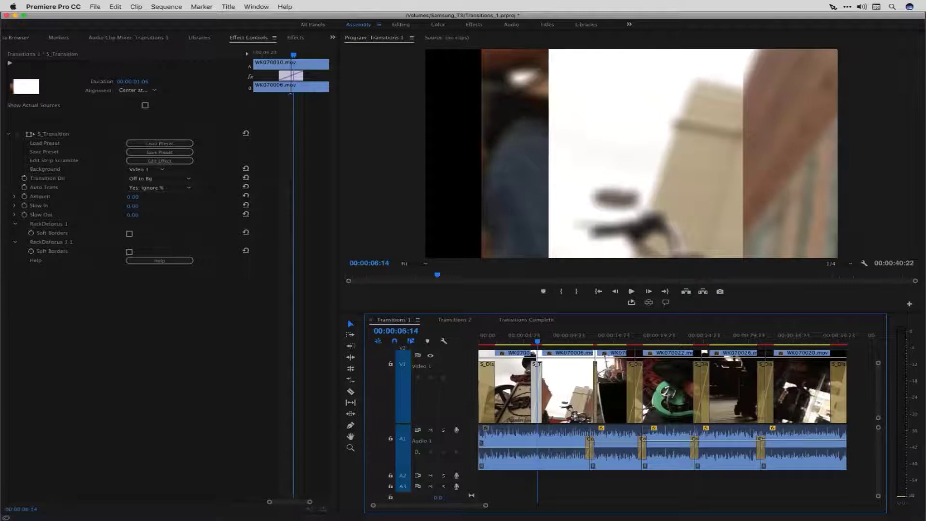
{"action": "left_click", "coordinate": [247, 134]}
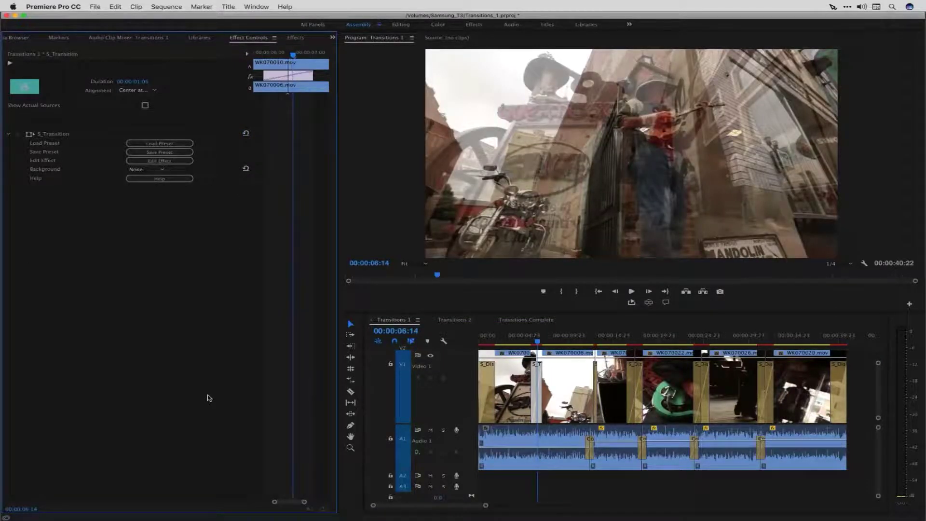
Scrub through the default S_Transition at the cut and set its Background to Video 1.
{"action": "left_click", "coordinate": [534, 339]}
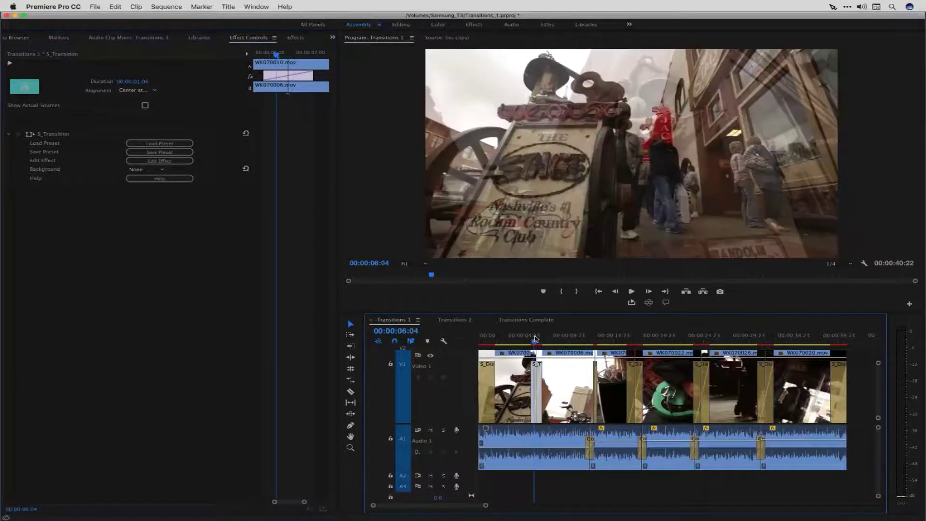
{"action": "key", "text": "="}
{"action": "key", "text": "="}
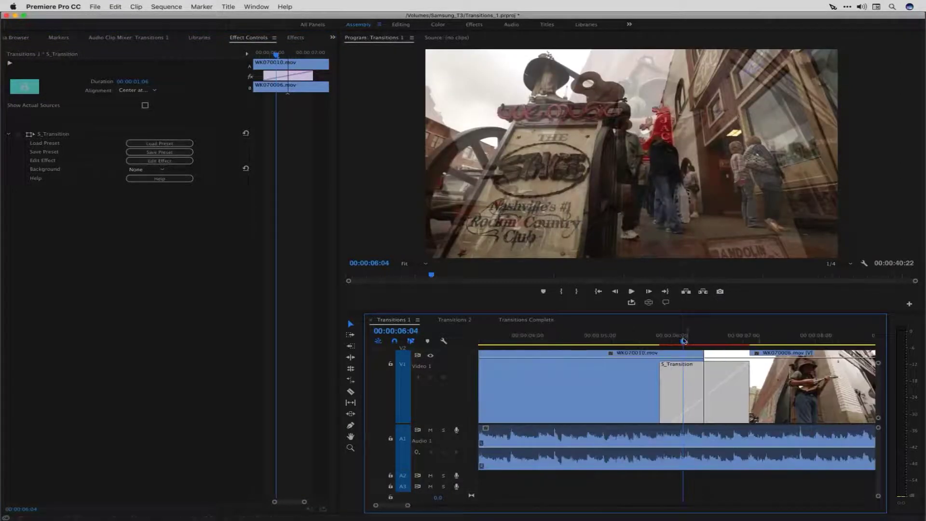
{"action": "left_click_drag", "start_coordinate": [730, 343], "coordinate": [696, 345]}
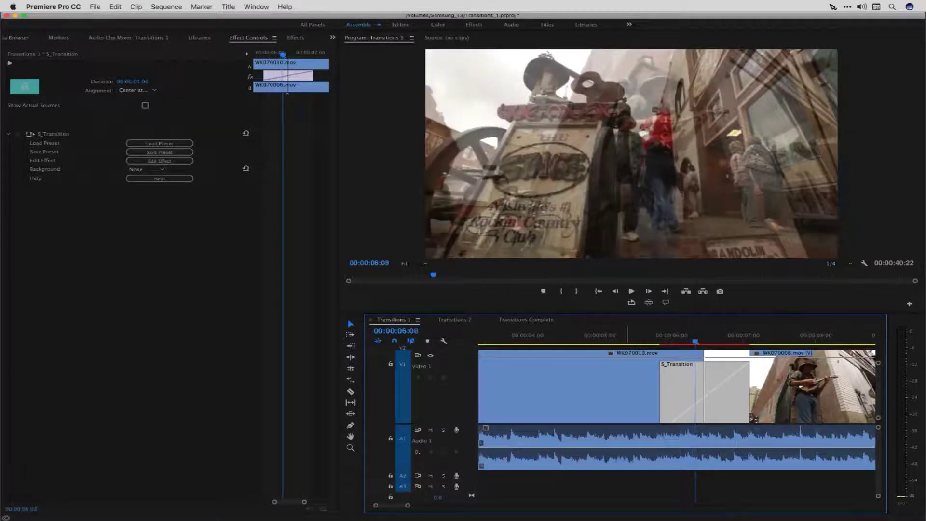
{"action": "left_click", "coordinate": [145, 170]}
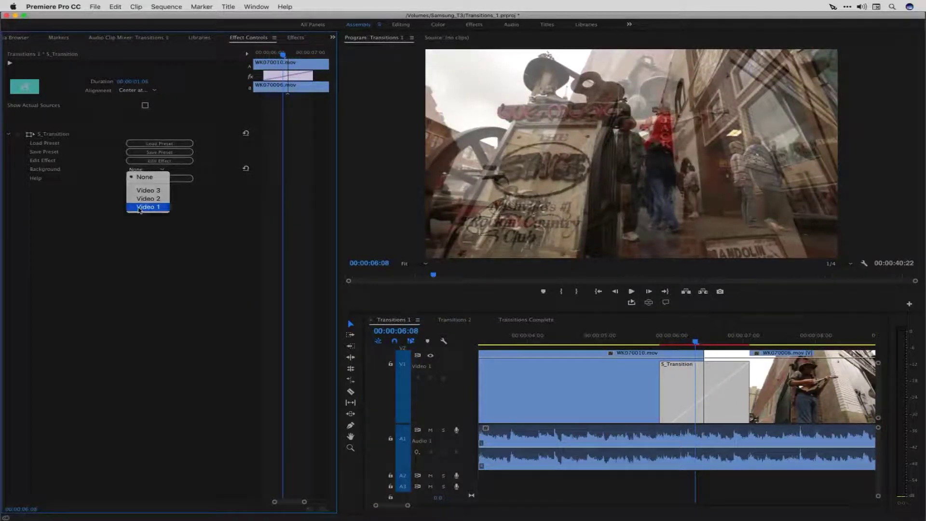
{"action": "left_click", "coordinate": [140, 208]}
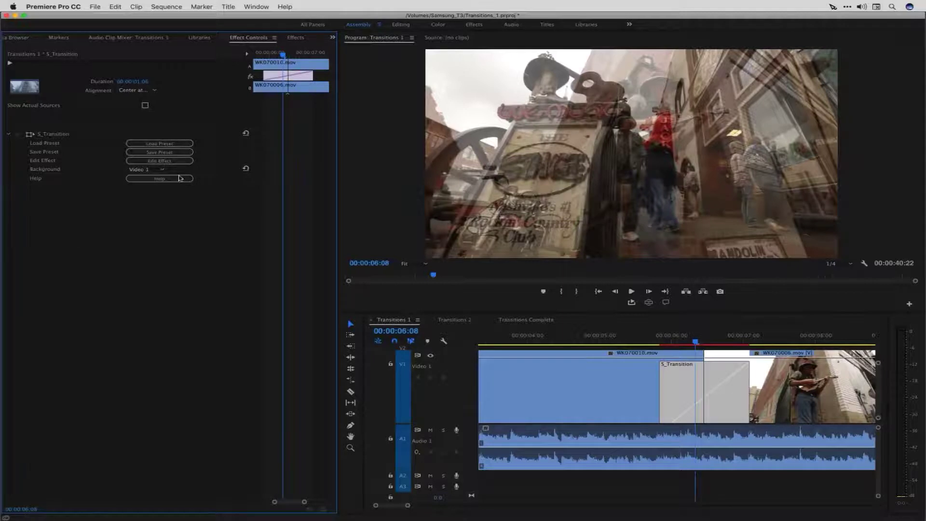
Open the default S_Transition in the Effect Builder and scrub through its S_Dissolve preview.
{"action": "left_click", "coordinate": [170, 161]}
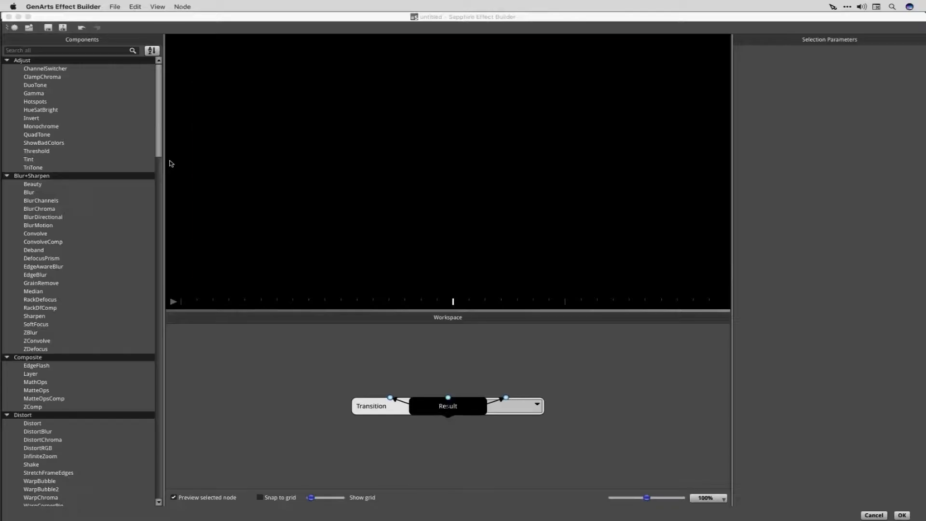
{"action": "left_click", "coordinate": [291, 303]}
{"action": "left_click_drag", "start_coordinate": [292, 302], "coordinate": [650, 294]}
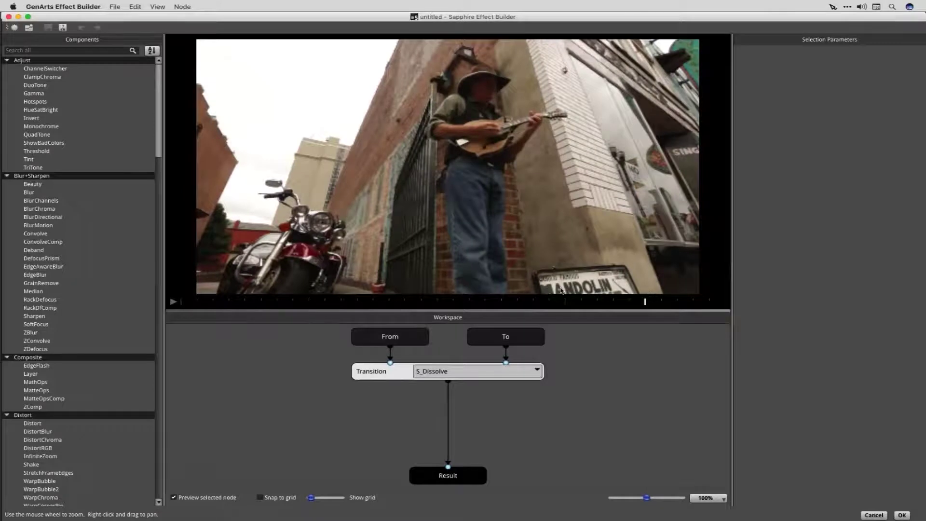
{"action": "left_click", "coordinate": [437, 301]}
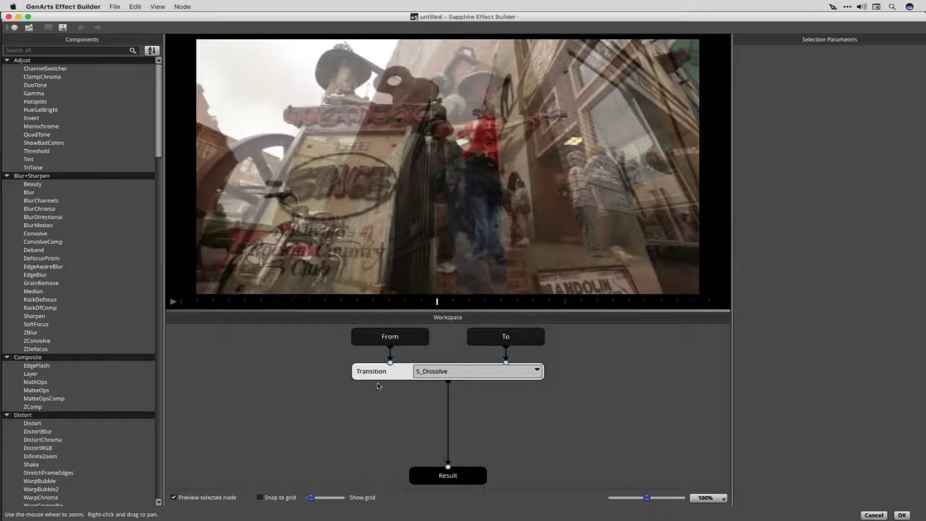
Examine the Dissolves, Wipes and Other categories of effects available for the Transition node.
{"action": "left_click", "coordinate": [442, 376]}
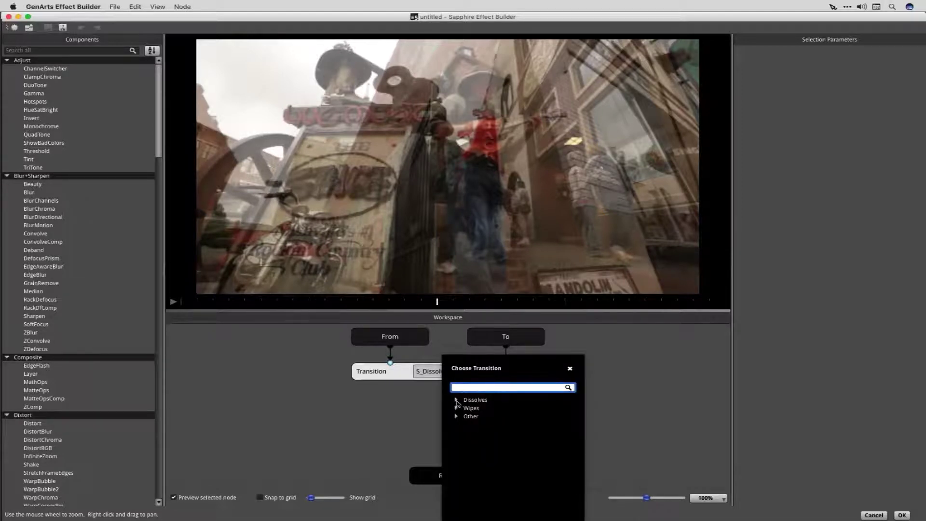
{"action": "left_click", "coordinate": [457, 401]}
{"action": "left_click", "coordinate": [456, 401]}
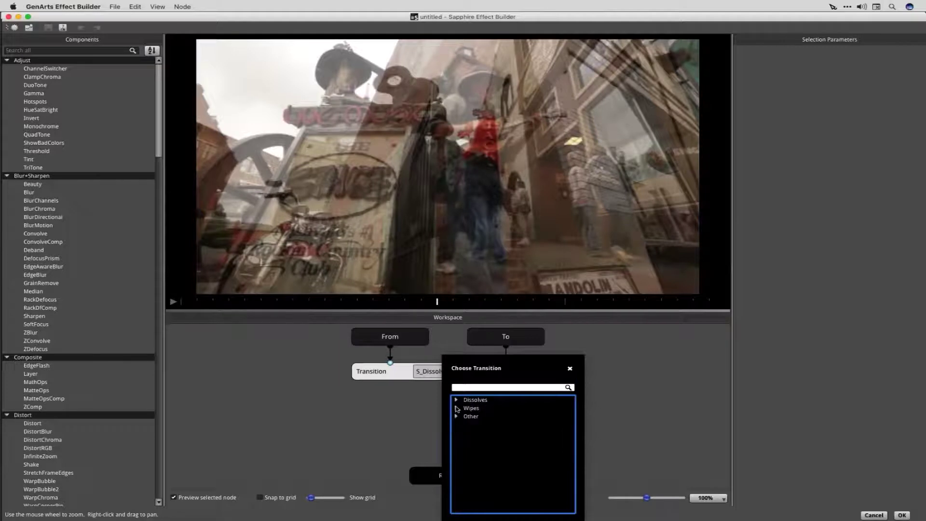
{"action": "left_click", "coordinate": [457, 408]}
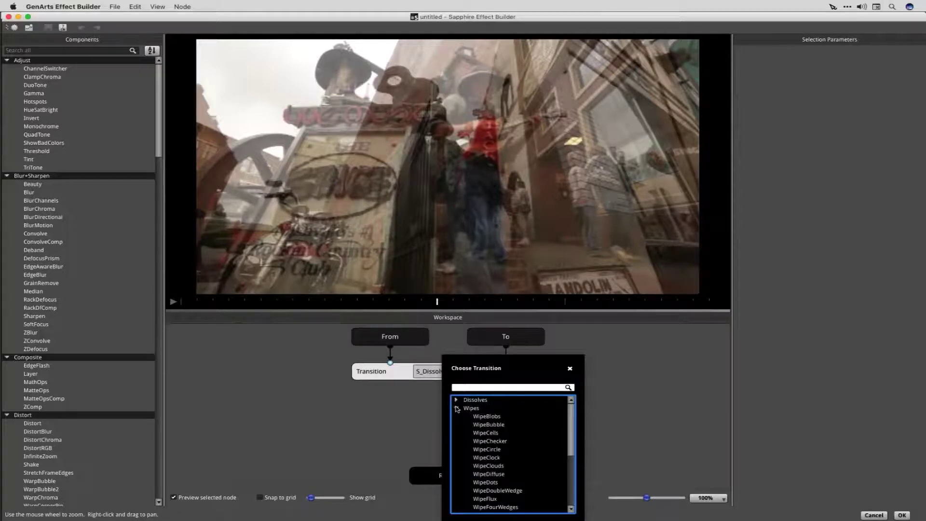
{"action": "left_click", "coordinate": [456, 408]}
{"action": "left_click", "coordinate": [456, 416]}
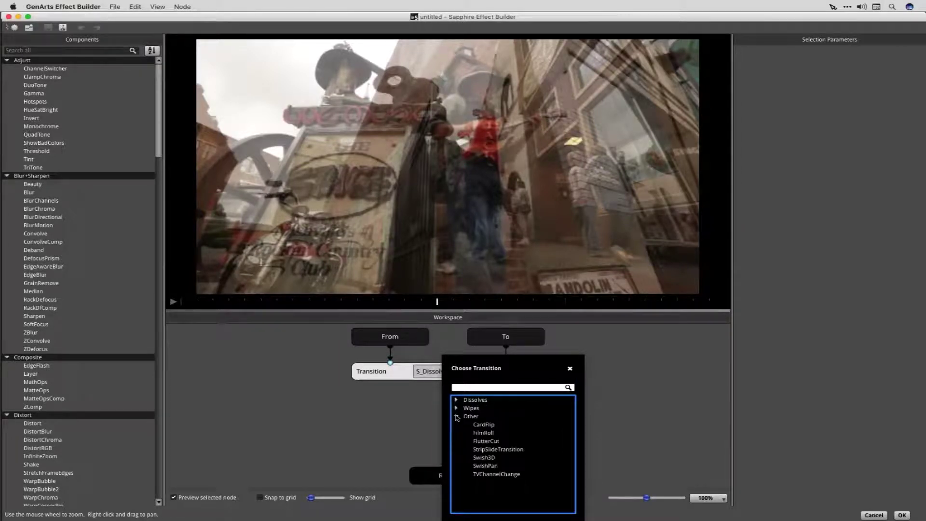
{"action": "left_click", "coordinate": [456, 417]}
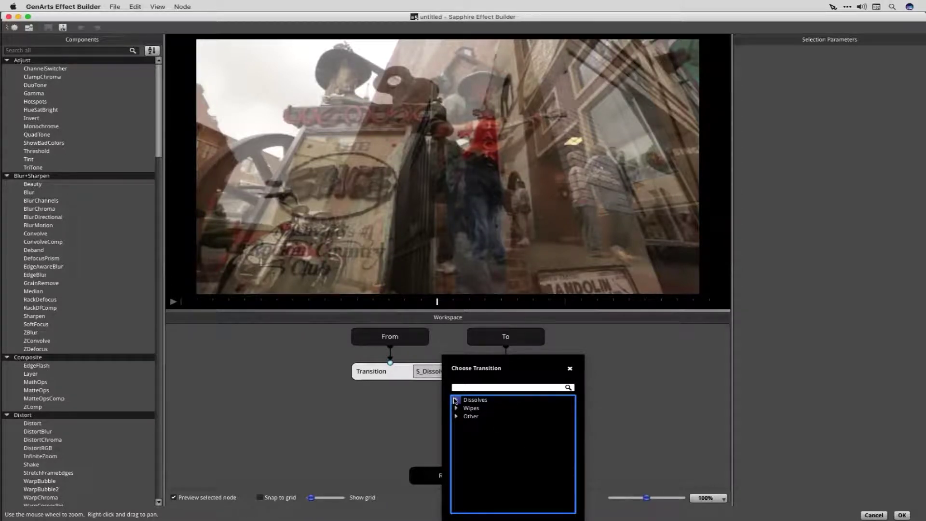
{"action": "left_click", "coordinate": [455, 400]}
{"action": "left_click", "coordinate": [456, 400]}
{"action": "left_click", "coordinate": [457, 408]}
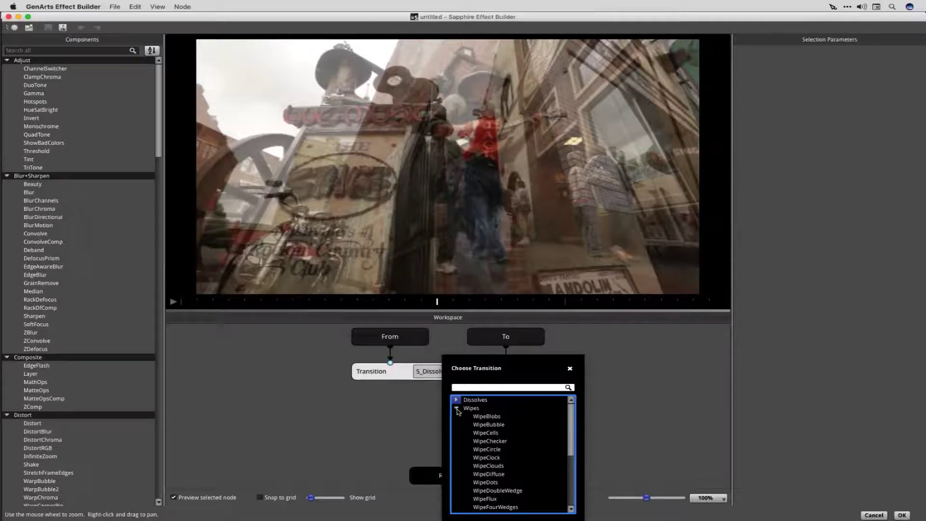
{"action": "left_click", "coordinate": [457, 409]}
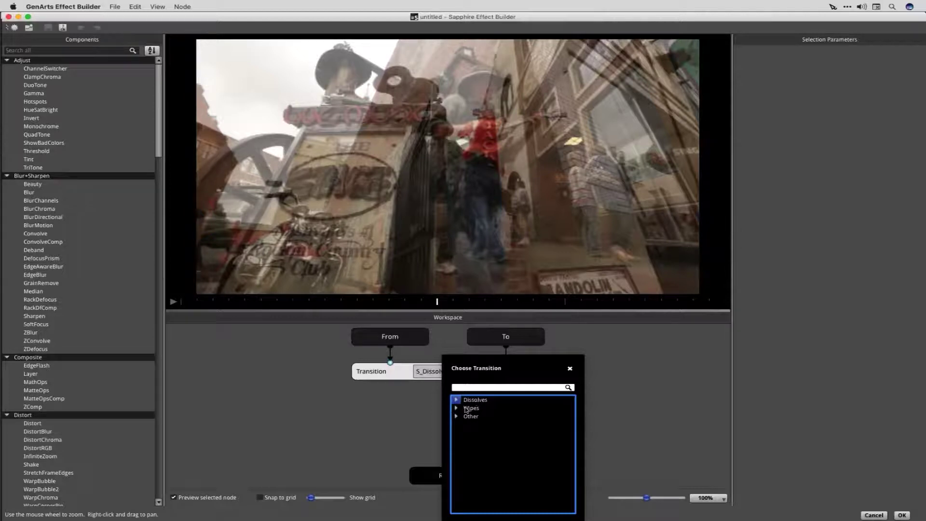
Assign StripSlideTransition from the Other category to the Transition node and play its preview.
{"action": "left_click", "coordinate": [457, 416]}
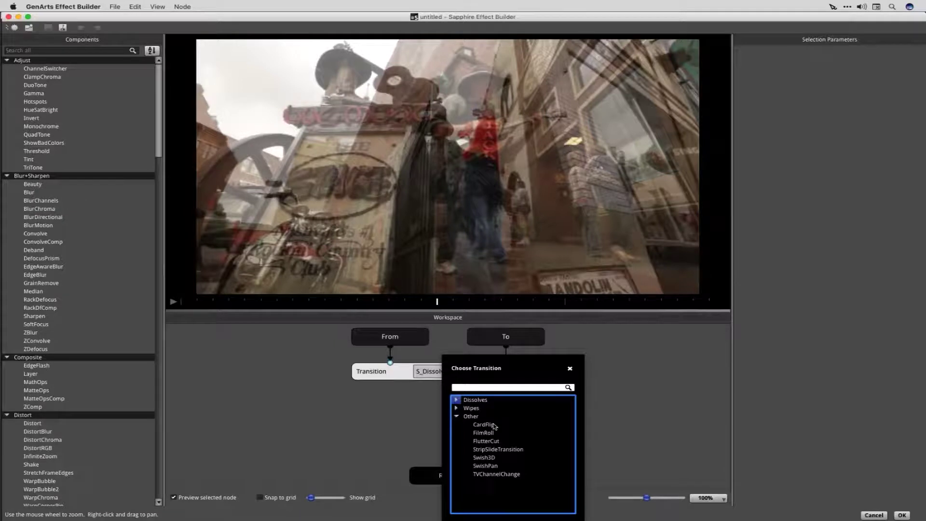
{"action": "left_click", "coordinate": [484, 450]}
{"action": "double_click", "coordinate": [484, 450]}
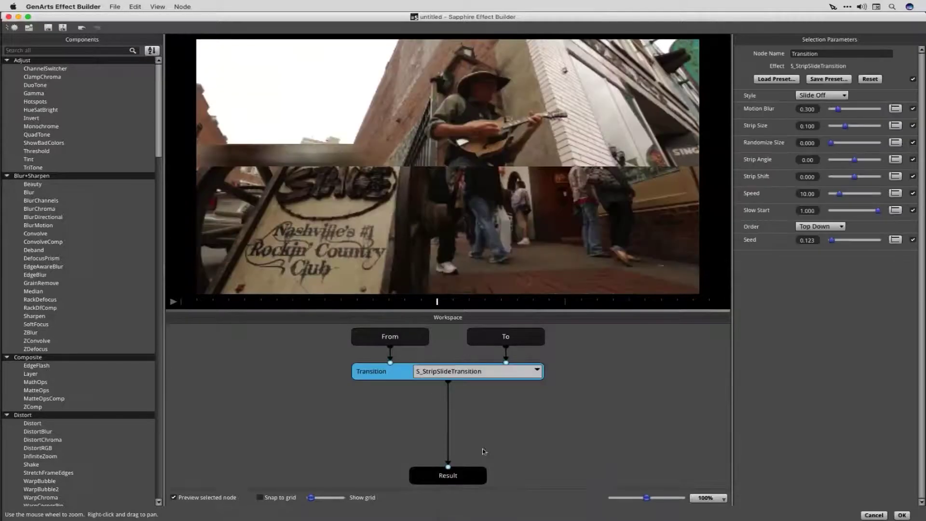
{"action": "left_click", "coordinate": [173, 303]}
{"action": "left_click", "coordinate": [173, 302]}
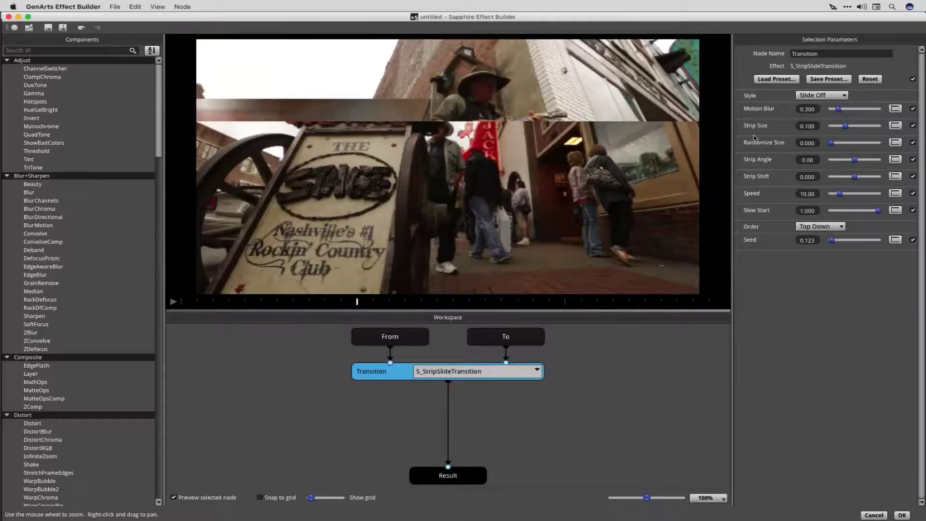
Set the transition's Strip Size to 0.35, then scrub through and play the preview.
{"action": "left_click", "coordinate": [810, 126]}
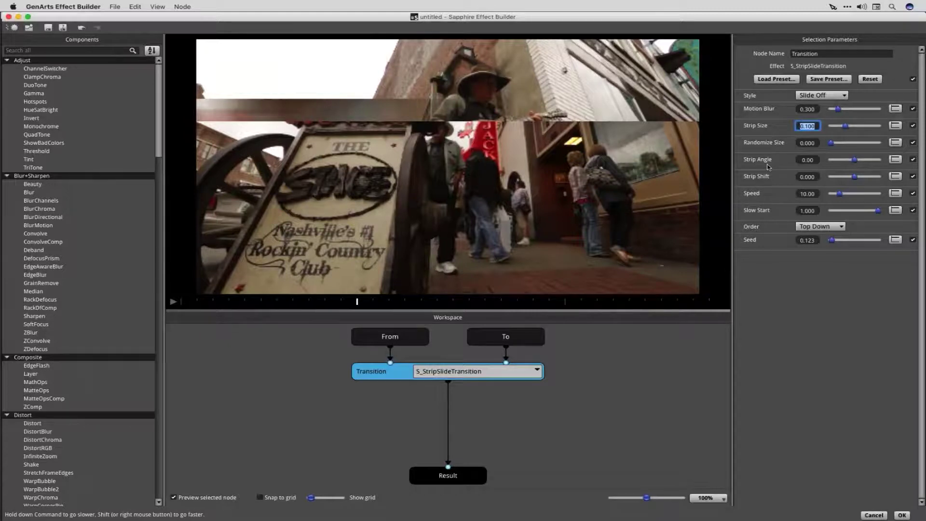
{"action": "type", "text": ".35"}
{"action": "key", "text": "Return"}
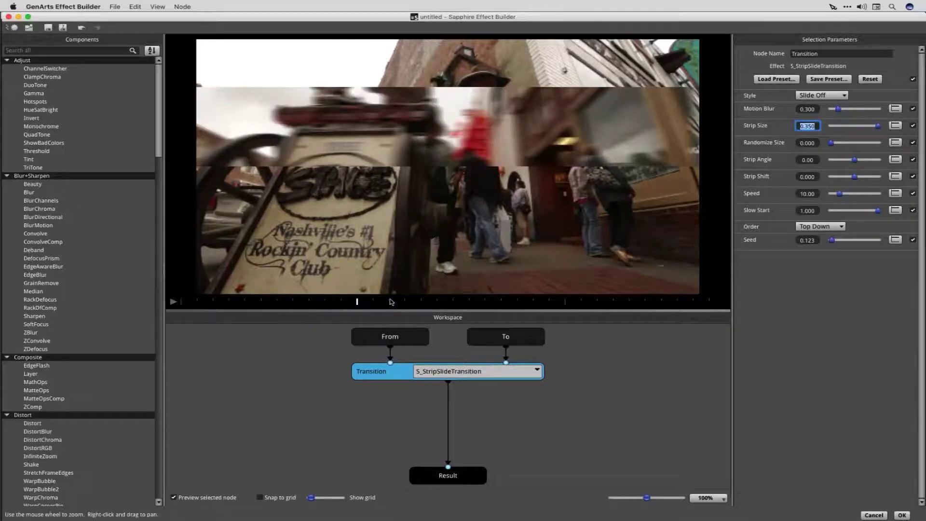
{"action": "left_click", "coordinate": [437, 302]}
{"action": "left_click", "coordinate": [533, 301]}
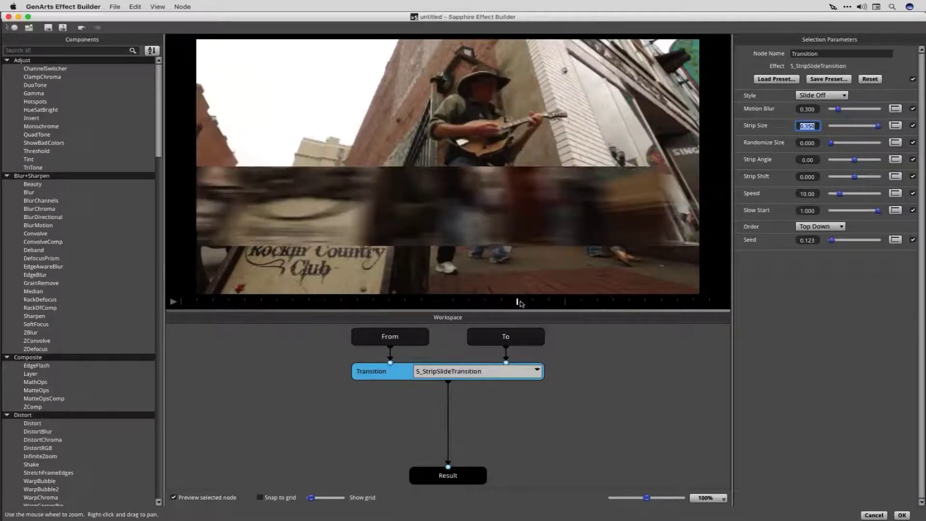
{"action": "left_click", "coordinate": [173, 302]}
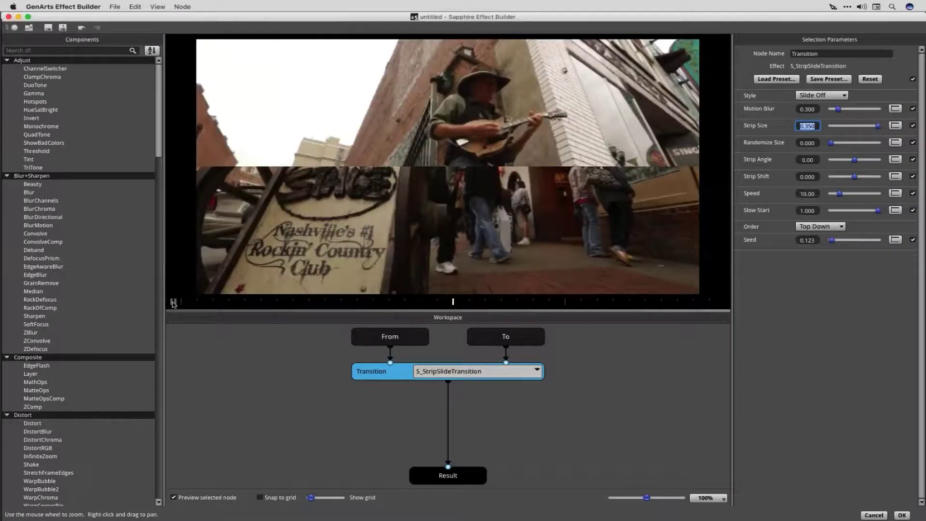
{"action": "left_click", "coordinate": [173, 303]}
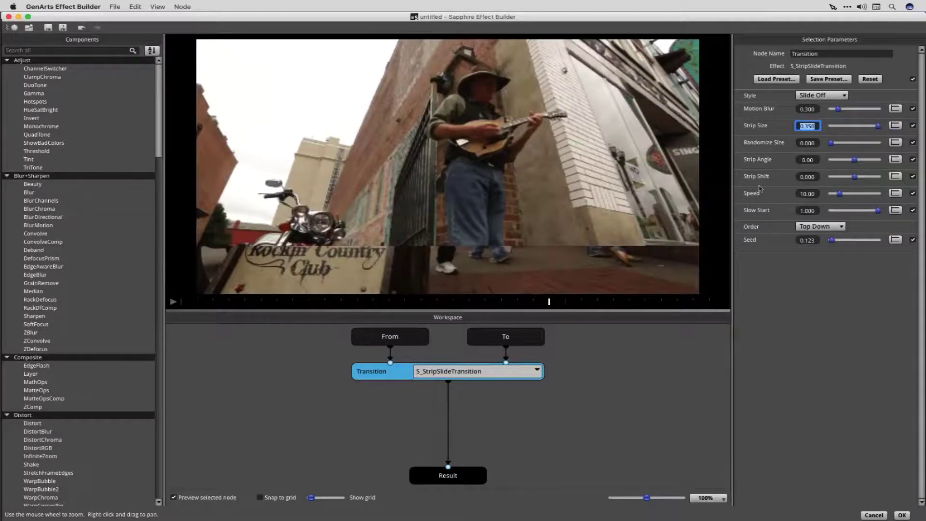
Set the strip slide's Speed to 4 and play the preview.
{"action": "left_click", "coordinate": [806, 194]}
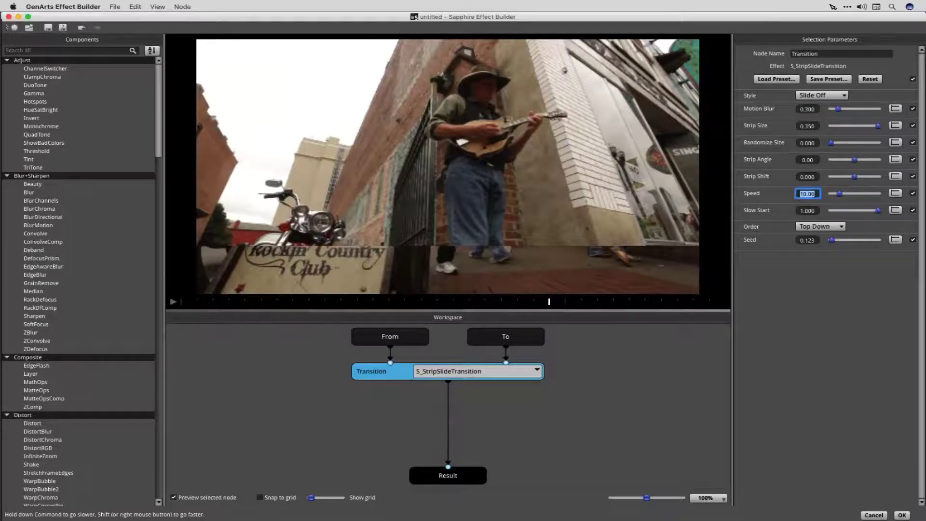
{"action": "type", "text": "4"}
{"action": "key", "text": "Return"}
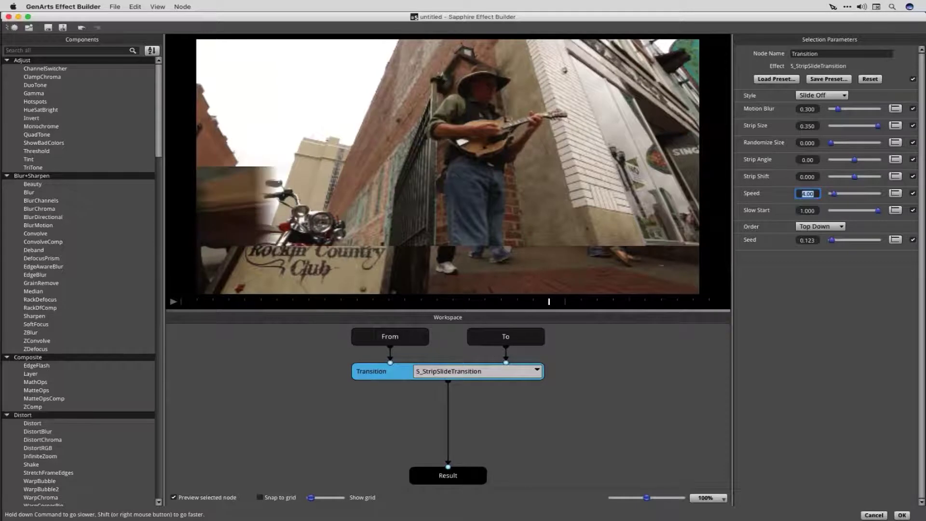
{"action": "left_click", "coordinate": [173, 302]}
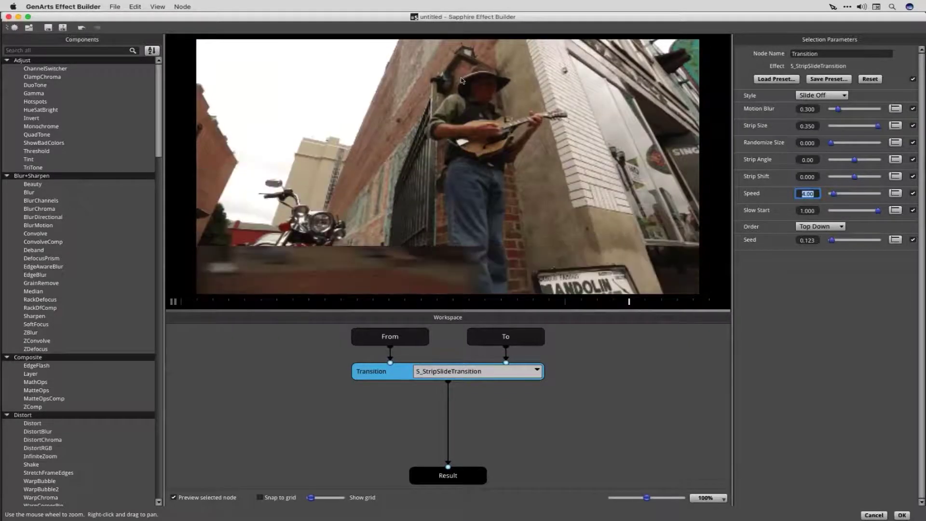
Set Motion Blur to 0.5 and Strip Angle to 180, and play the preview.
{"action": "left_click", "coordinate": [807, 109]}
{"action": "key", "text": "BackSpace"}
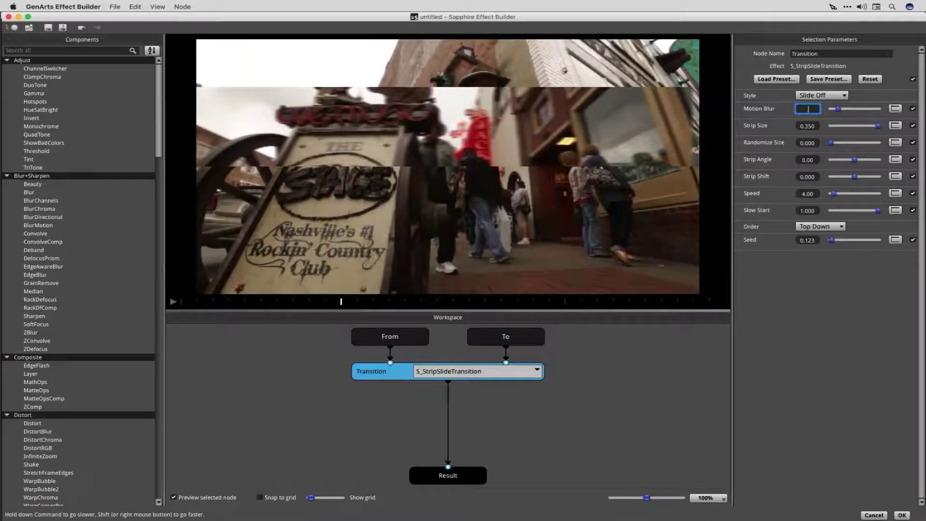
{"action": "key", "text": "Return"}
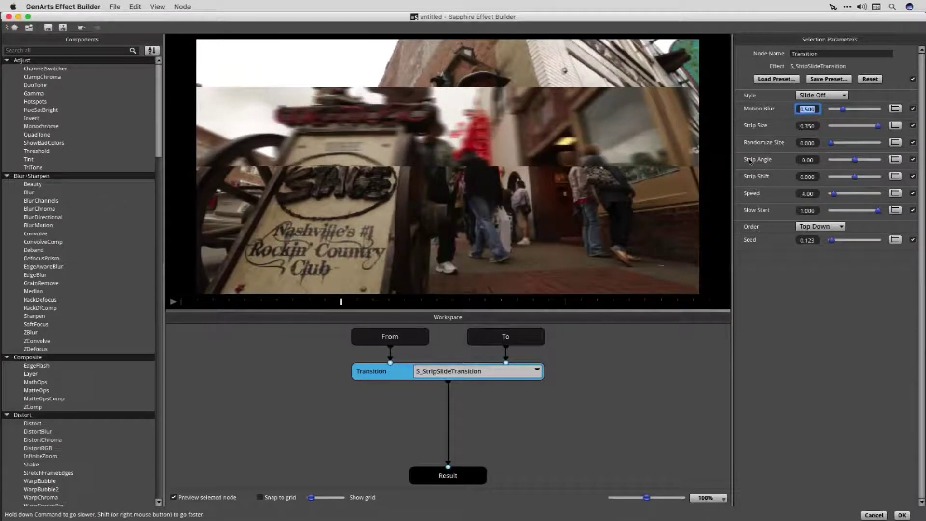
{"action": "left_click", "coordinate": [800, 160]}
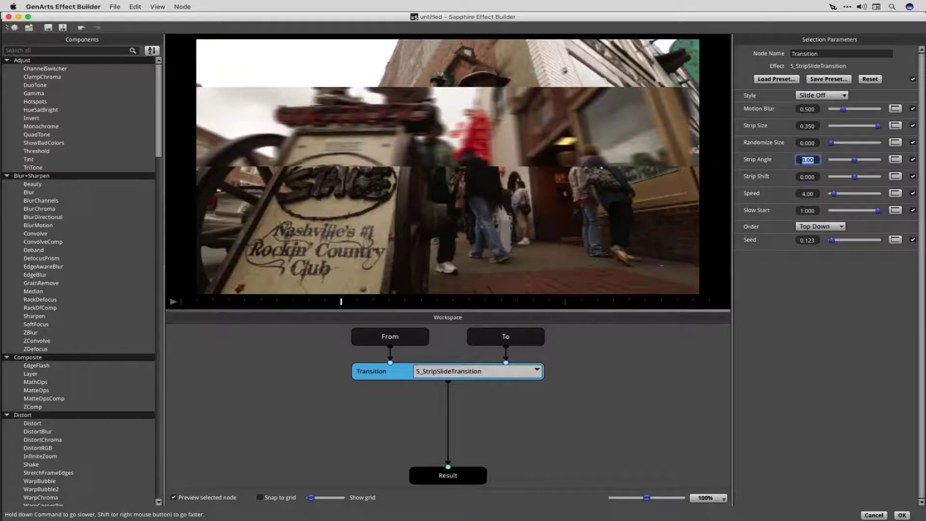
{"action": "type", "text": "180"}
{"action": "key", "text": "Return"}
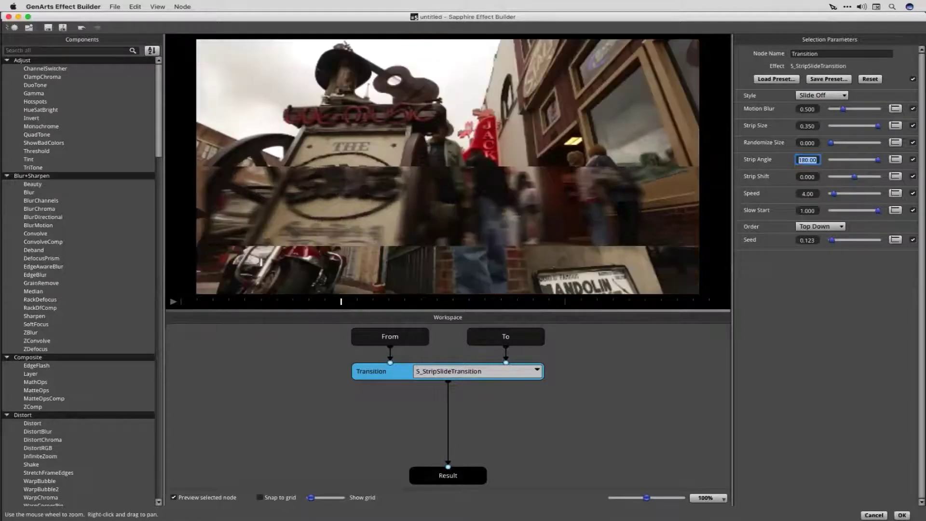
{"action": "left_click", "coordinate": [172, 303]}
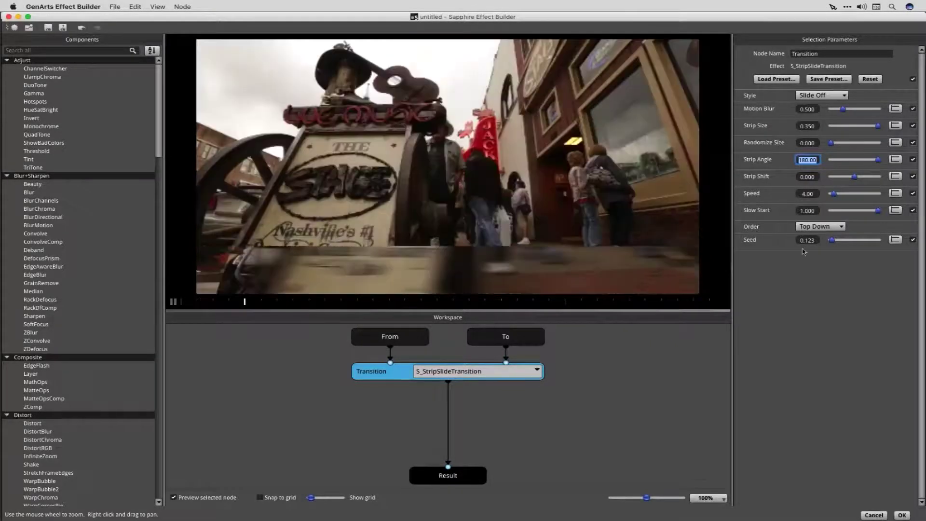
Change the strip Order to Random and play the preview.
{"action": "left_click", "coordinate": [814, 227]}
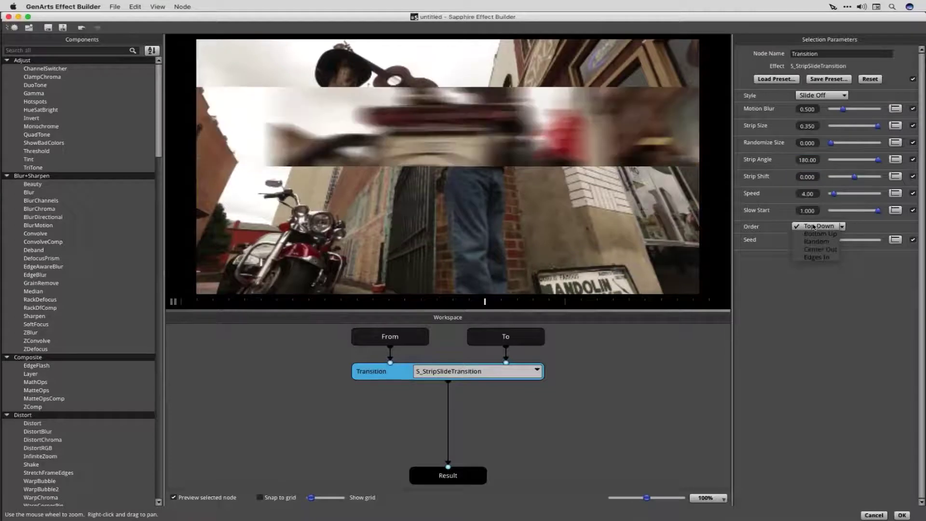
{"action": "left_click", "coordinate": [812, 242]}
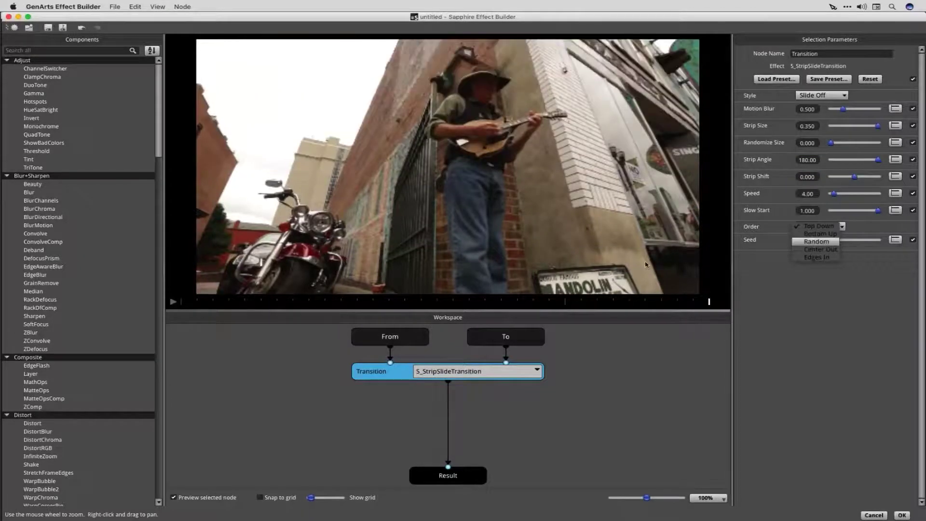
{"action": "left_click", "coordinate": [172, 300]}
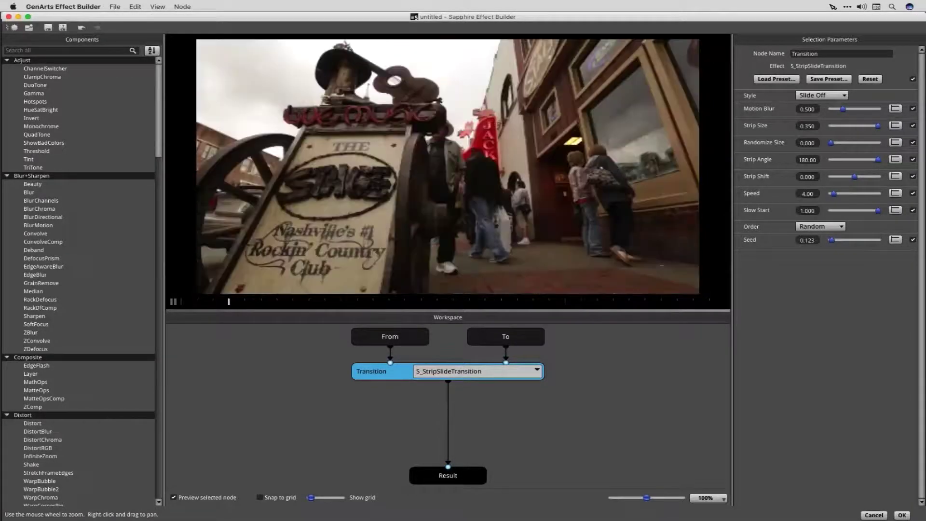
{"action": "key", "text": "space"}
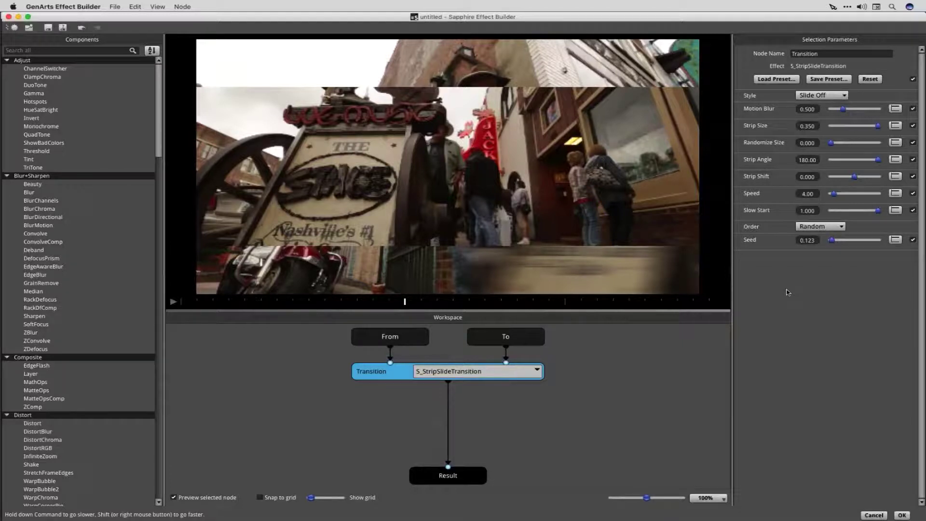
Leave only Strip Size, Strip Angle and Speed ticked among the node's parameters, and play the preview.
{"action": "left_click", "coordinate": [912, 79]}
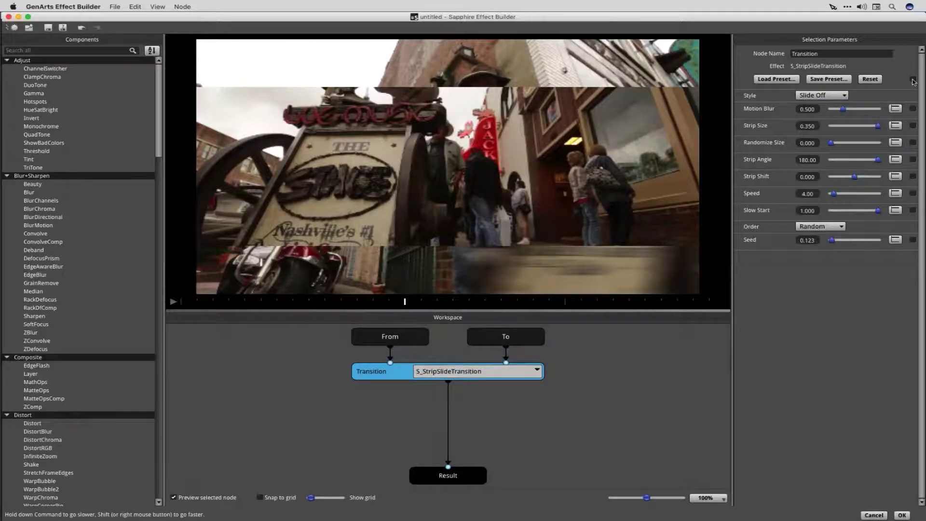
{"action": "left_click", "coordinate": [912, 126]}
{"action": "left_click", "coordinate": [913, 159]}
{"action": "left_click", "coordinate": [913, 193]}
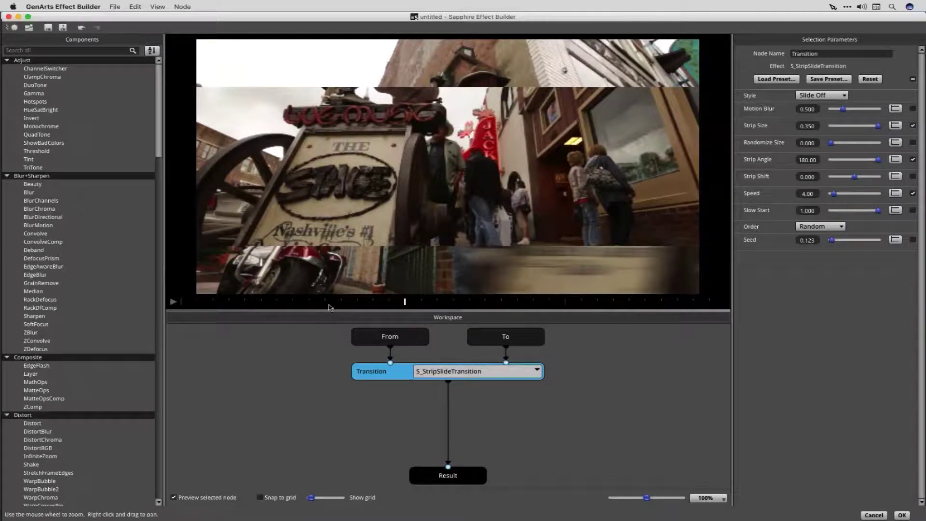
{"action": "left_click", "coordinate": [173, 302]}
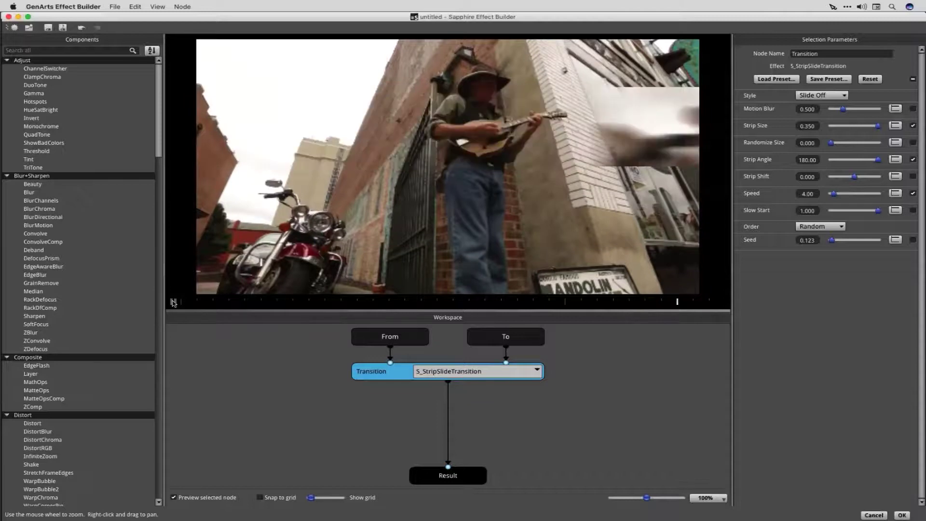
{"action": "key", "text": "space"}
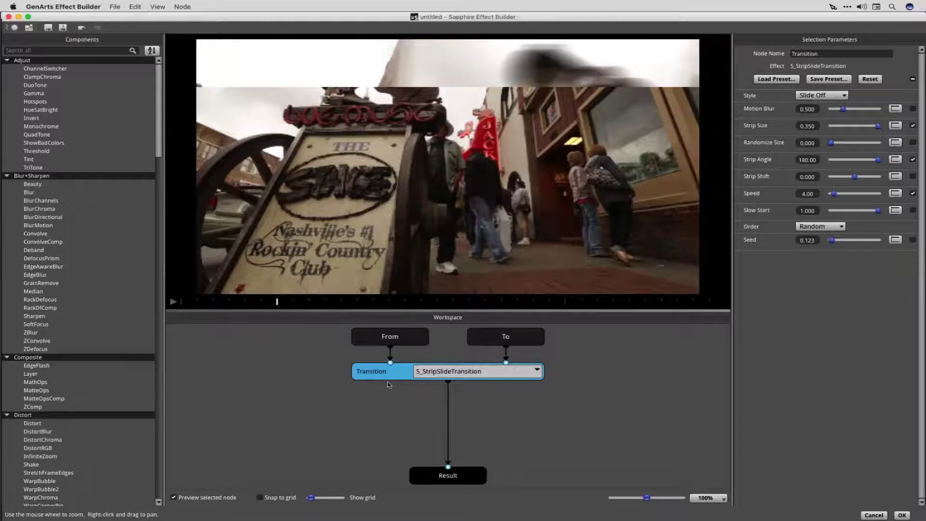
Rename the Transition node as "Slide Left and Right Random".
{"action": "right_click", "coordinate": [799, 54]}
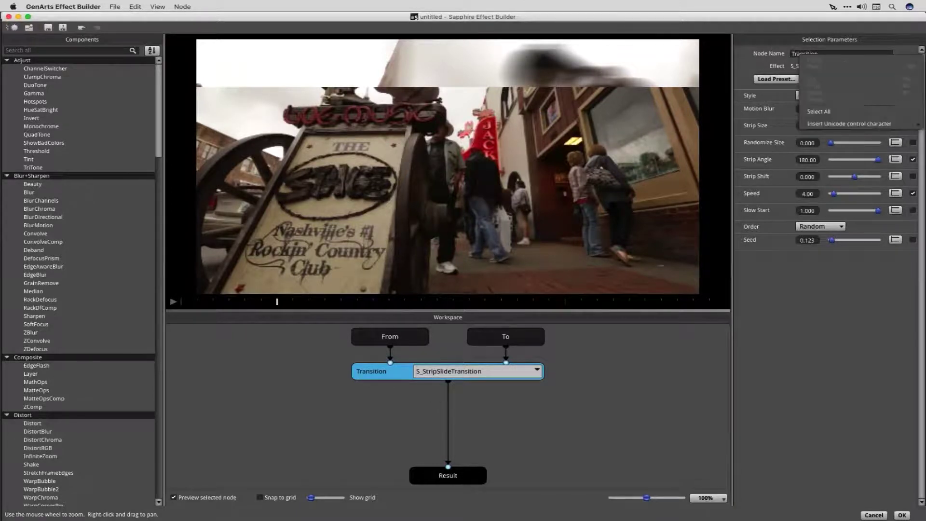
{"action": "left_click", "coordinate": [794, 54]}
{"action": "double_click", "coordinate": [793, 53]}
{"action": "type", "text": "Slide"}
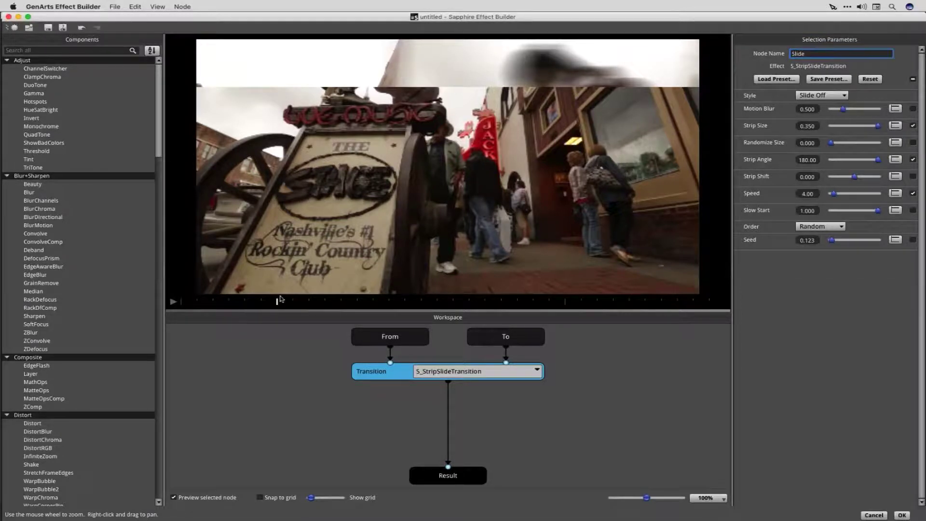
{"action": "key", "text": "space"}
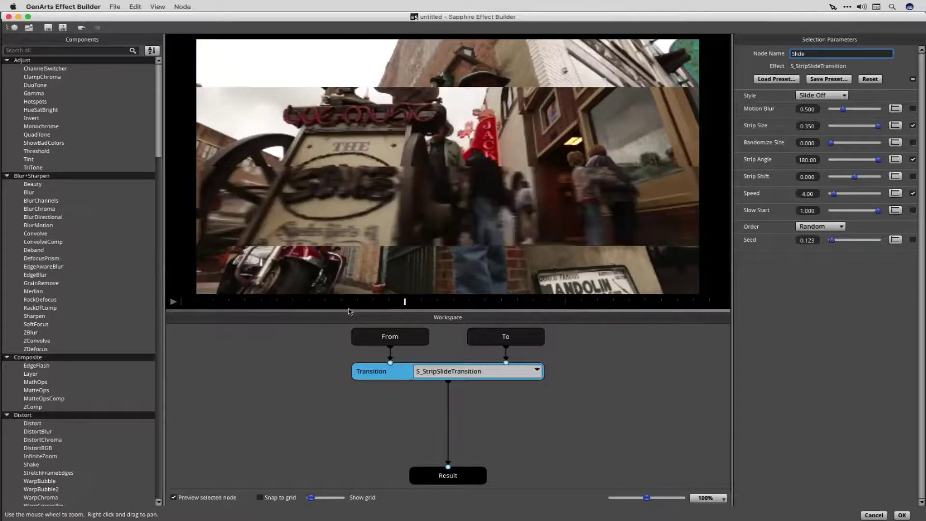
{"action": "type", "text": "Left and Right Random"}
{"action": "key", "text": "Return"}
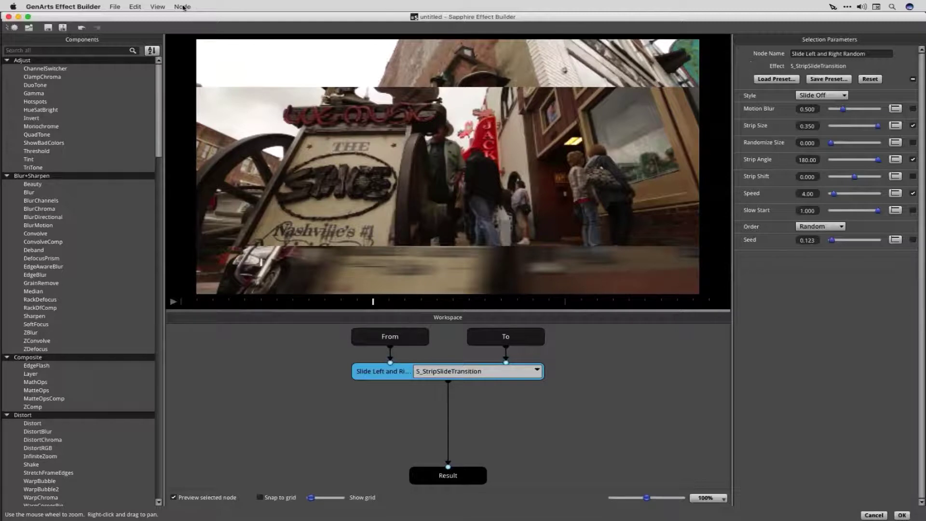
Filter the components by "light", insert a LightLeak node between the strip slide transition and Result, and scrub the preview.
{"action": "left_click", "coordinate": [72, 48]}
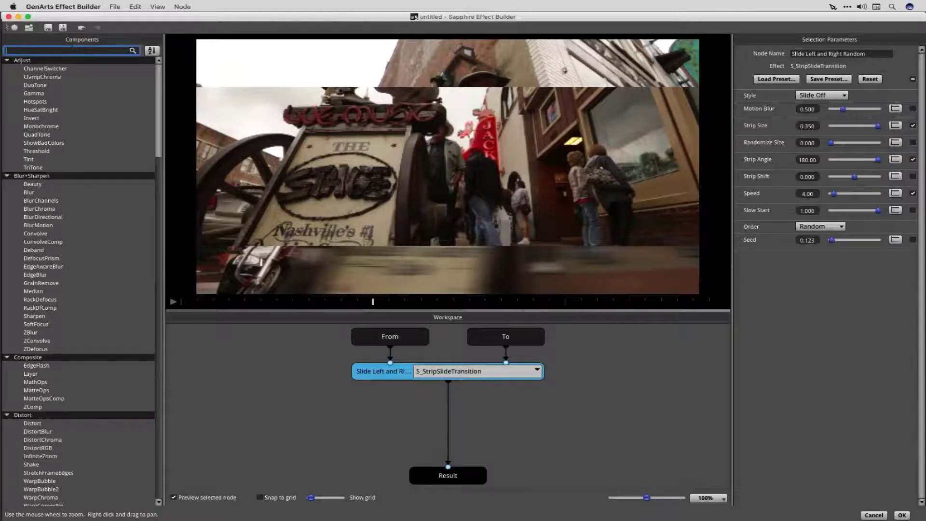
{"action": "left_click", "coordinate": [157, 167]}
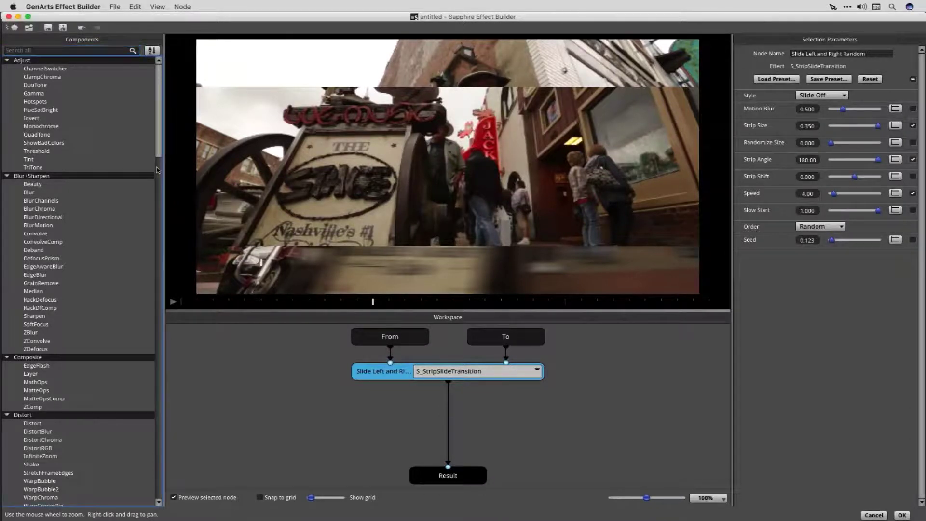
{"action": "scroll", "coordinate": [157, 176], "scroll_direction": "down", "scroll_amount": 5}
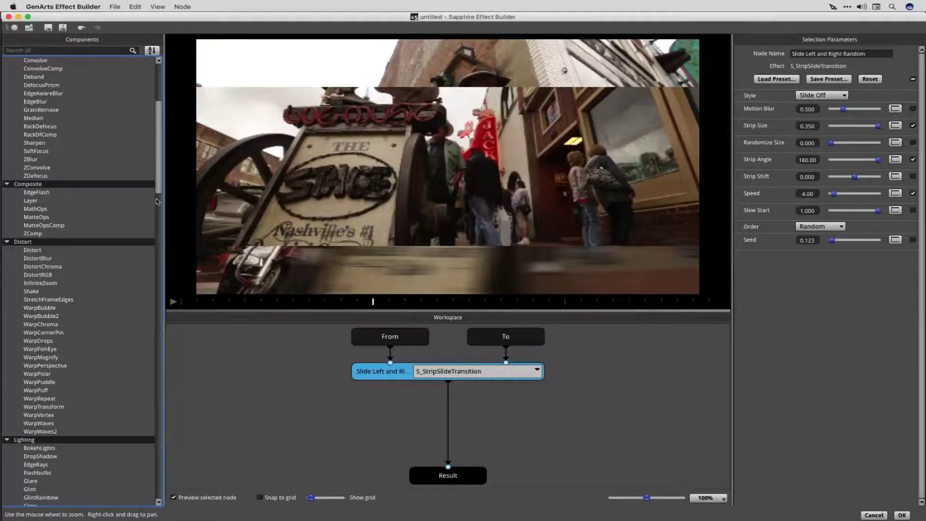
{"action": "scroll", "coordinate": [156, 180], "scroll_direction": "down", "scroll_amount": 5}
{"action": "scroll", "coordinate": [148, 244], "scroll_direction": "up", "scroll_amount": 10}
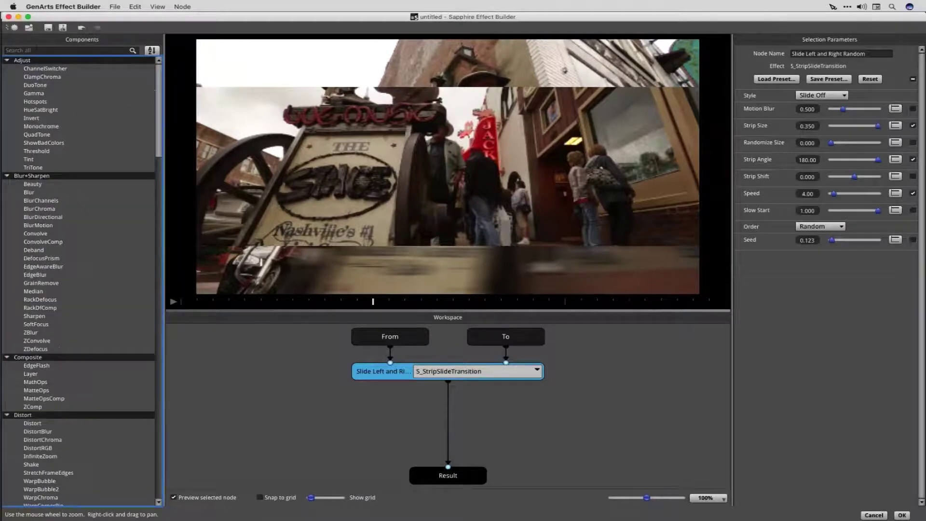
{"action": "left_click", "coordinate": [37, 51]}
{"action": "type", "text": "light"}
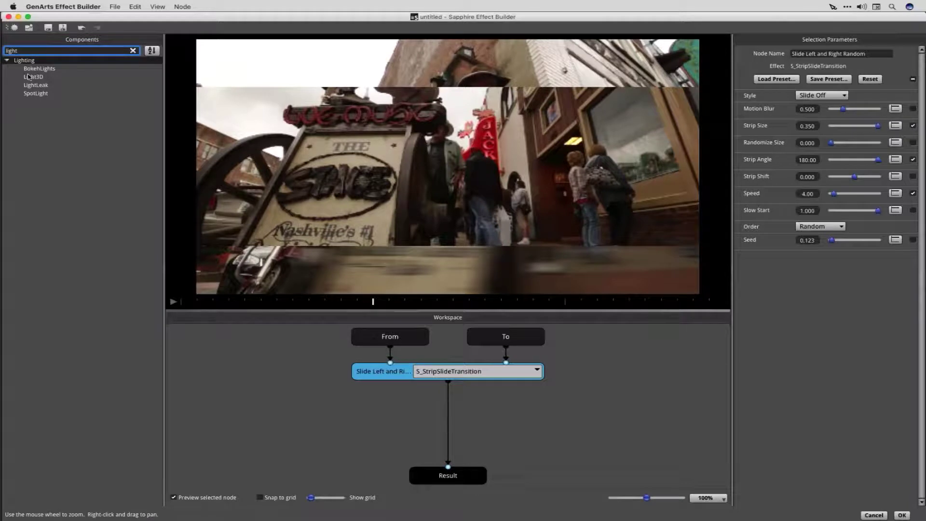
{"action": "left_click", "coordinate": [27, 76]}
{"action": "left_click", "coordinate": [28, 86]}
{"action": "left_click_drag", "start_coordinate": [27, 85], "coordinate": [448, 418]}
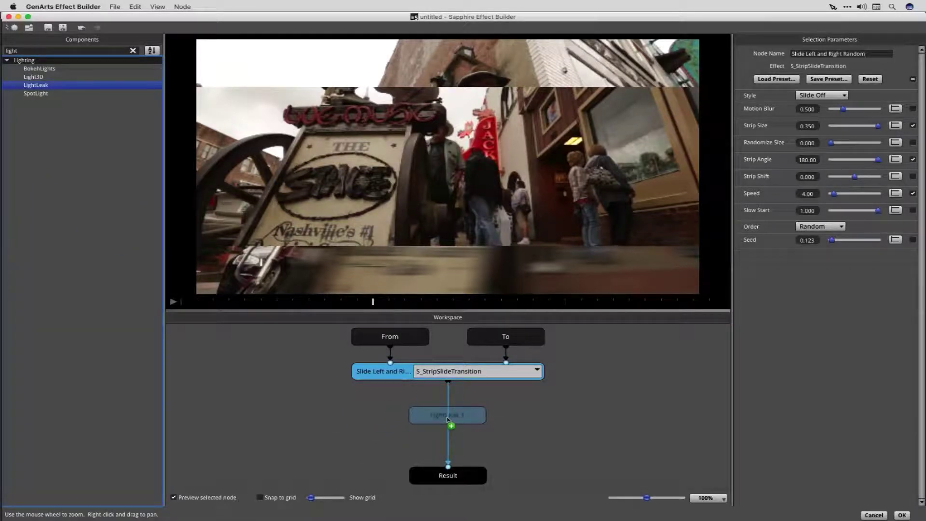
{"action": "left_click_drag", "start_coordinate": [447, 418], "coordinate": [448, 418]}
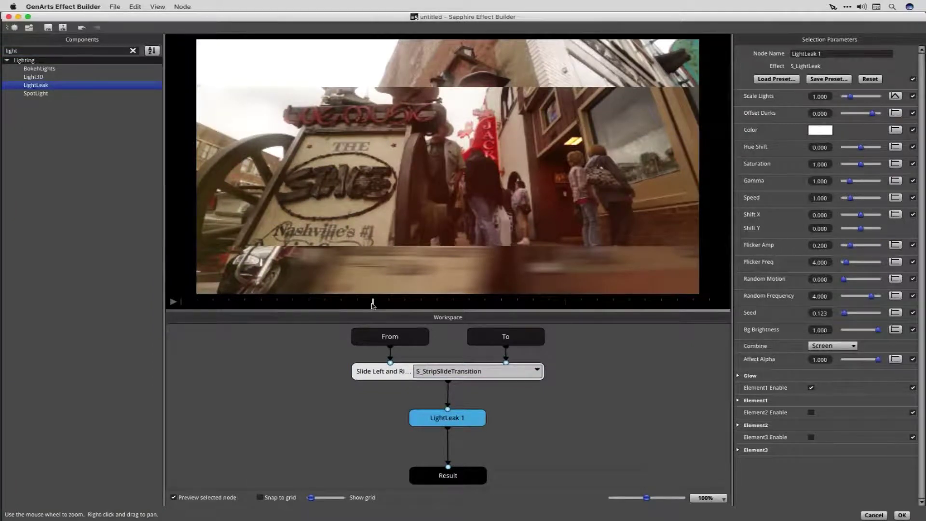
{"action": "left_click_drag", "start_coordinate": [370, 302], "coordinate": [425, 299]}
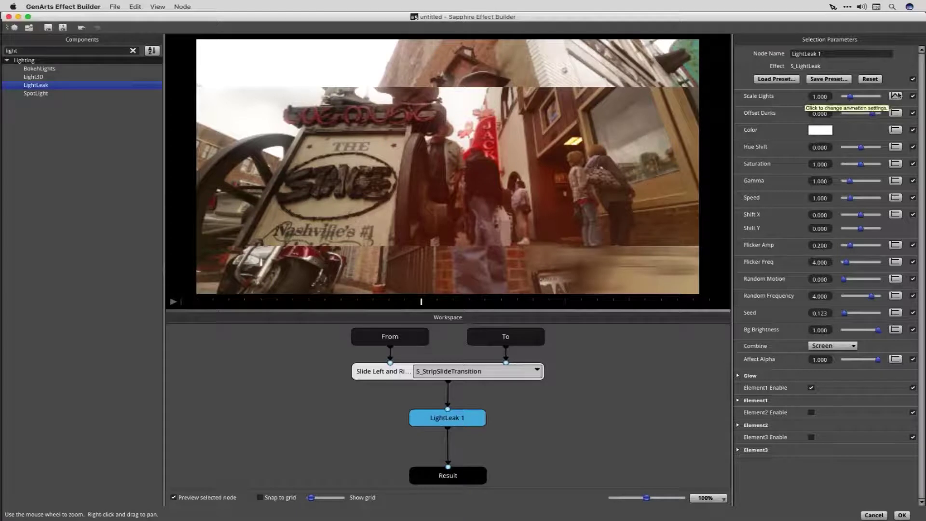
Browse the S_LightLeak presets for the LightLeak node and select Santa Anita.
{"action": "left_click", "coordinate": [894, 96]}
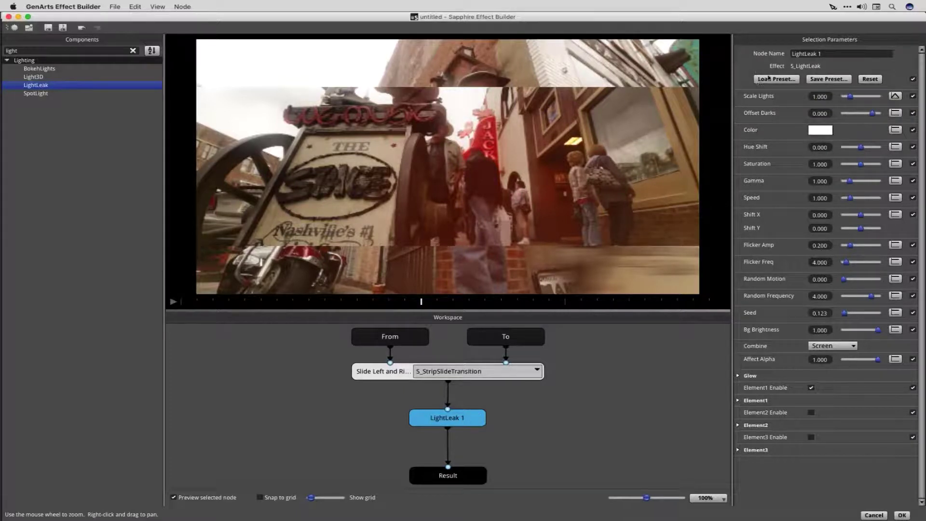
{"action": "left_click", "coordinate": [769, 78]}
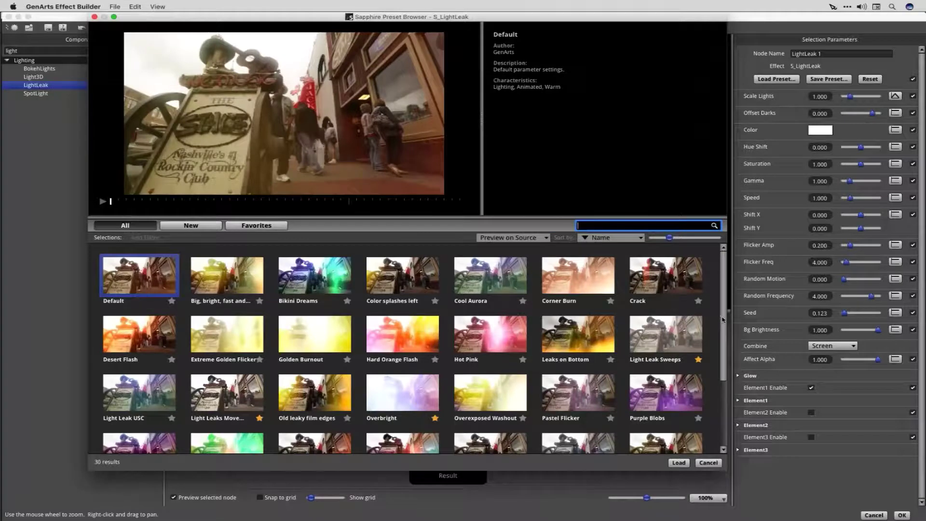
{"action": "left_click", "coordinate": [720, 338]}
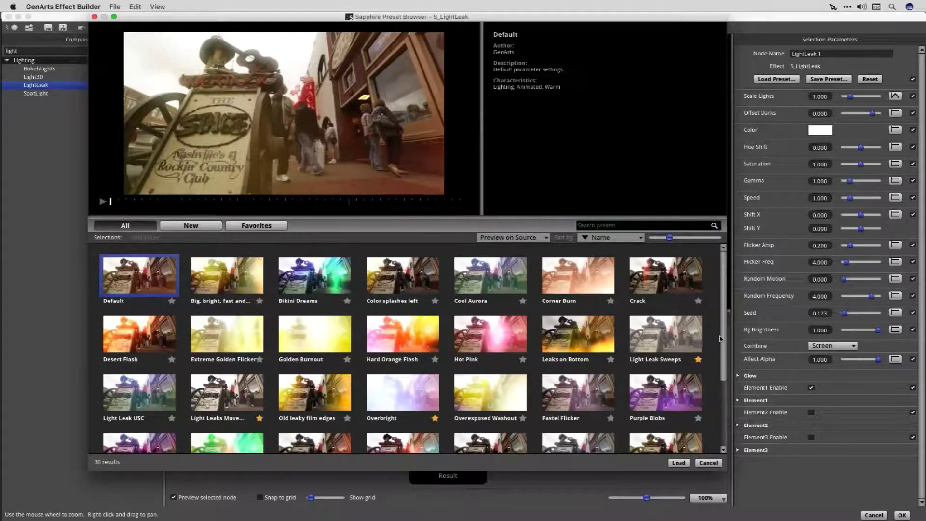
{"action": "scroll", "coordinate": [720, 338], "scroll_direction": "down", "scroll_amount": 2}
{"action": "scroll", "coordinate": [718, 346], "scroll_direction": "down", "scroll_amount": 1}
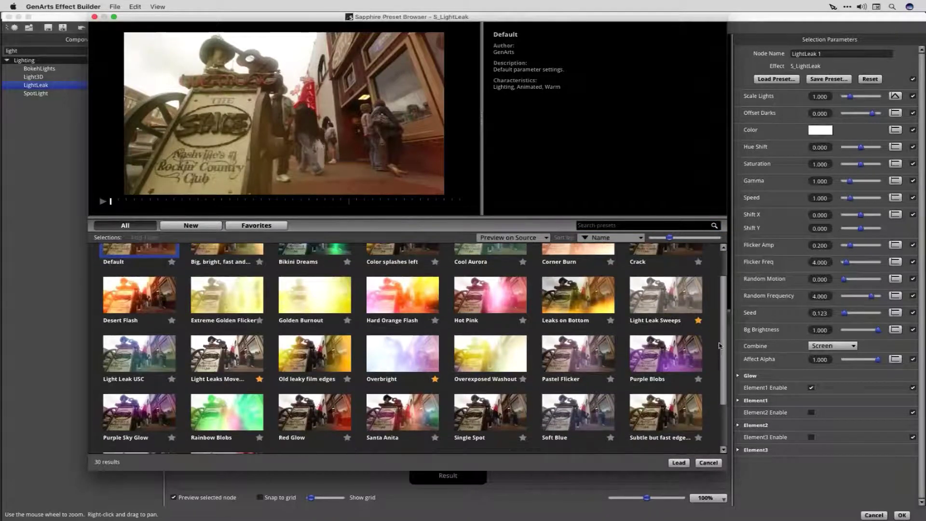
{"action": "scroll", "coordinate": [714, 364], "scroll_direction": "down", "scroll_amount": 4}
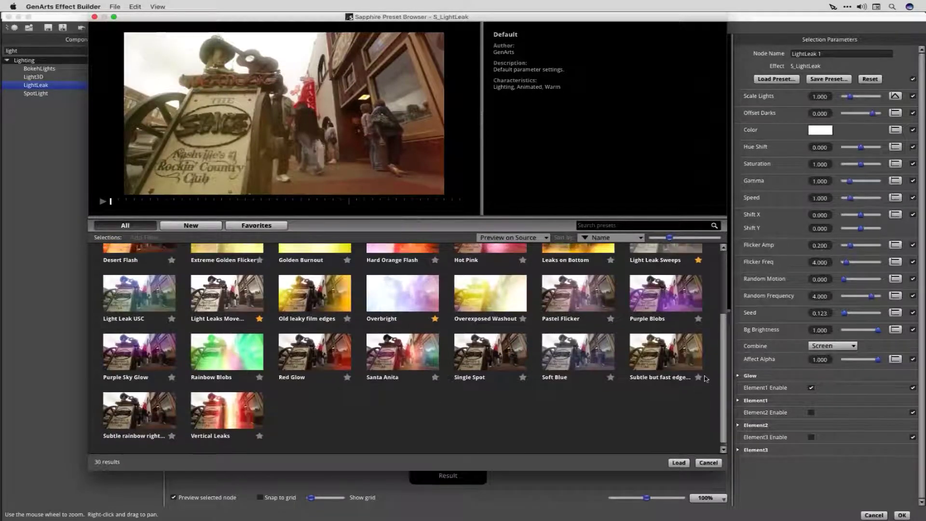
{"action": "left_click", "coordinate": [389, 355]}
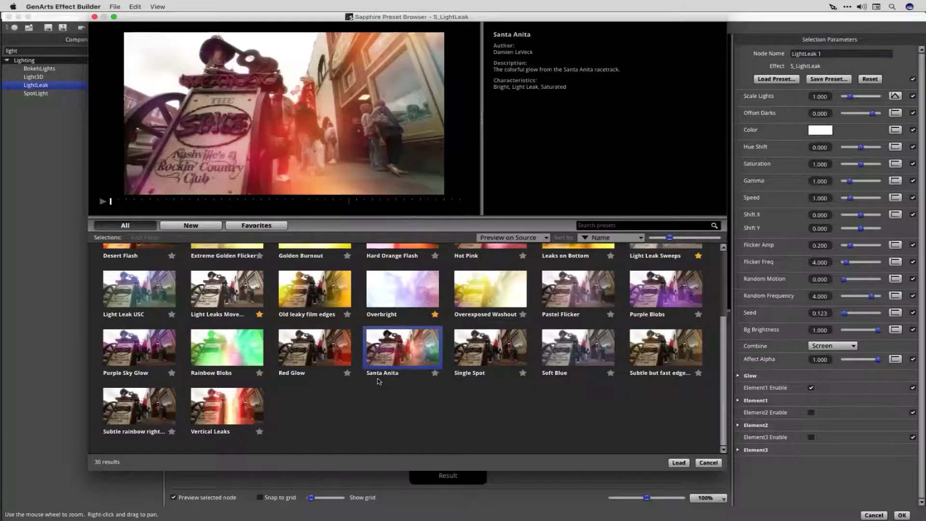
Preview the Santa Anita preset in motion and on black, then return to Preview on Source.
{"action": "left_click", "coordinate": [102, 201]}
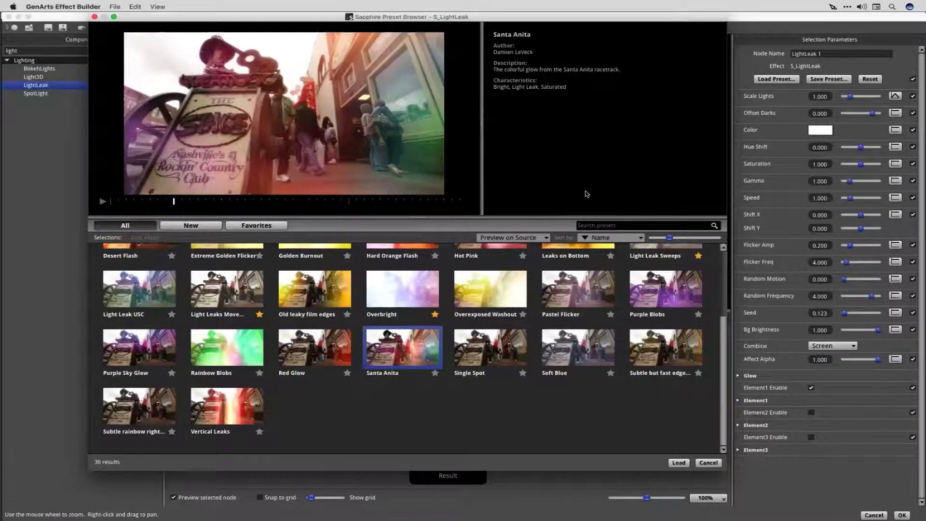
{"action": "left_click", "coordinate": [534, 243]}
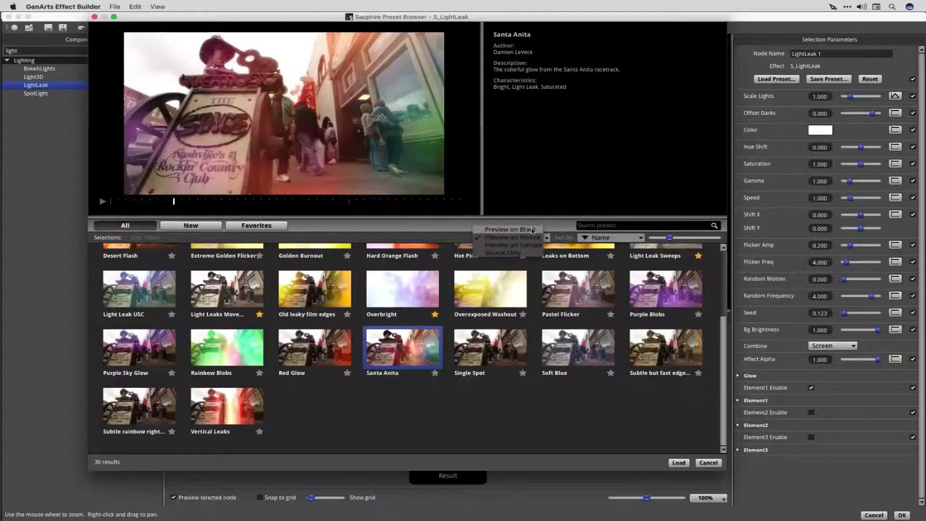
{"action": "left_click", "coordinate": [530, 231]}
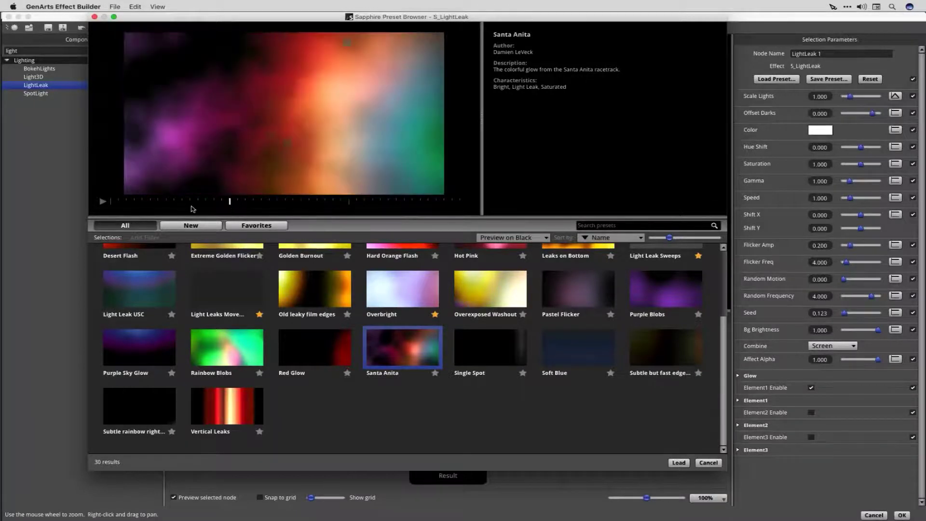
{"action": "left_click", "coordinate": [191, 206]}
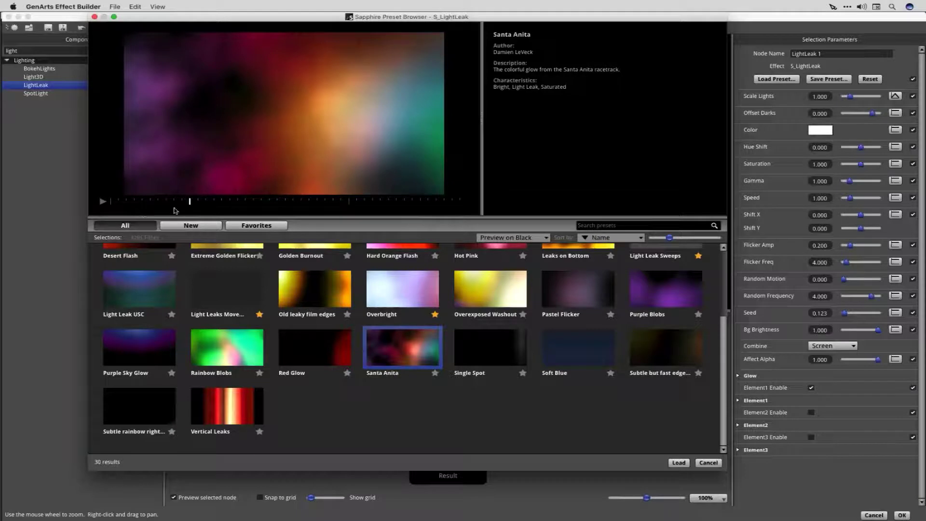
{"action": "left_click", "coordinate": [525, 237]}
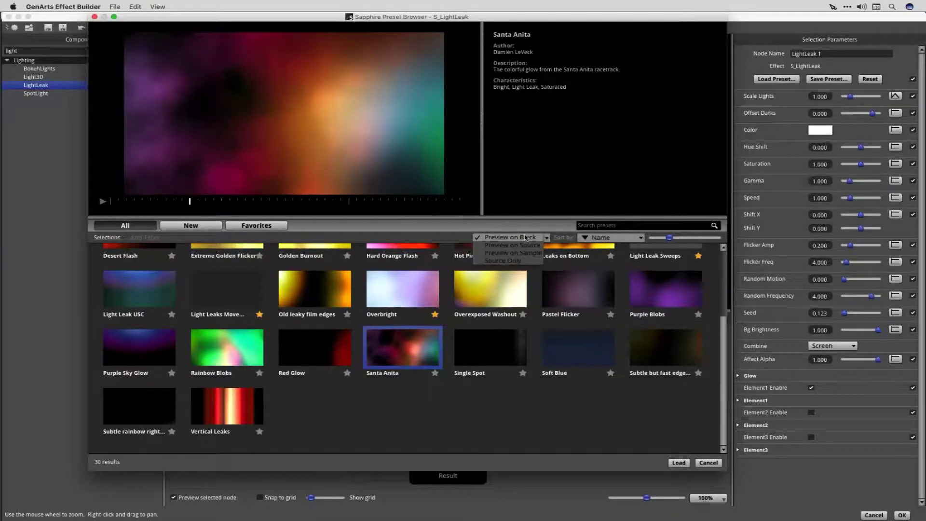
{"action": "left_click", "coordinate": [521, 246]}
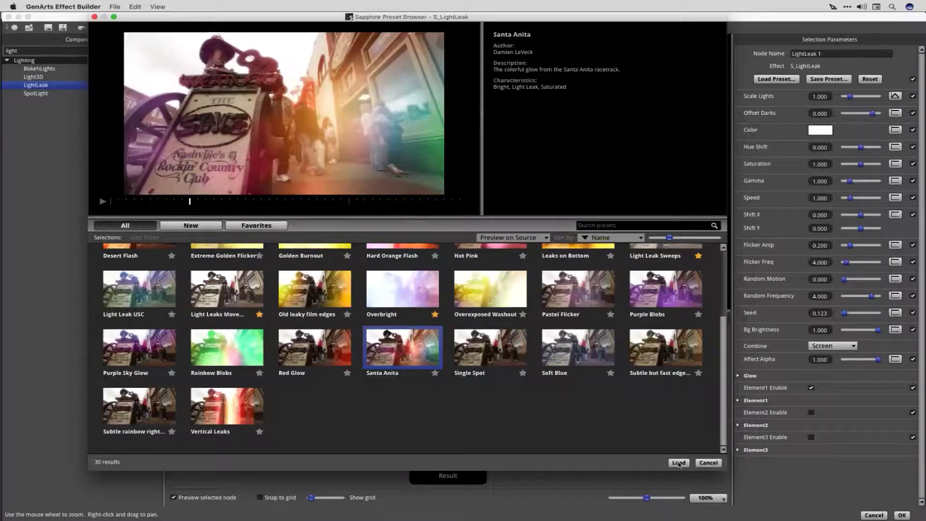
Load the Santa Anita preset into the LightLeak node and play the transition preview.
{"action": "left_click", "coordinate": [679, 463]}
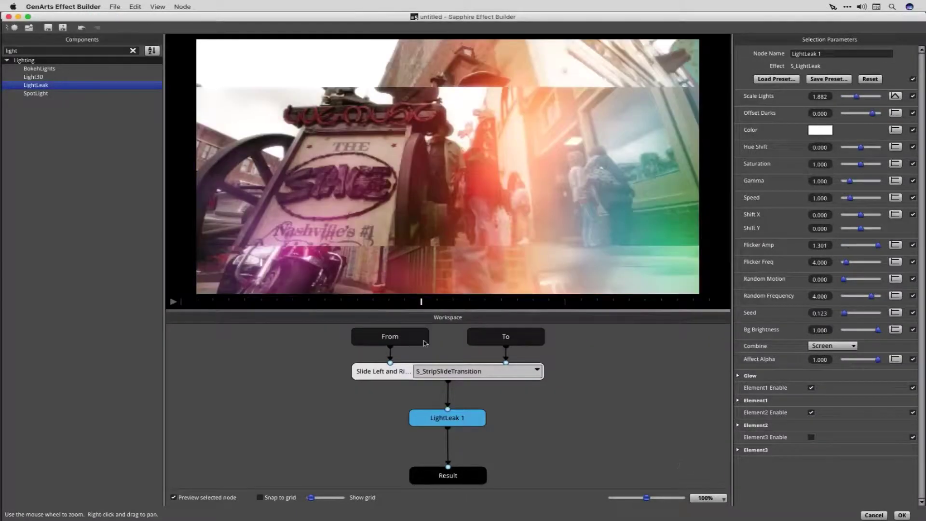
{"action": "left_click", "coordinate": [173, 302]}
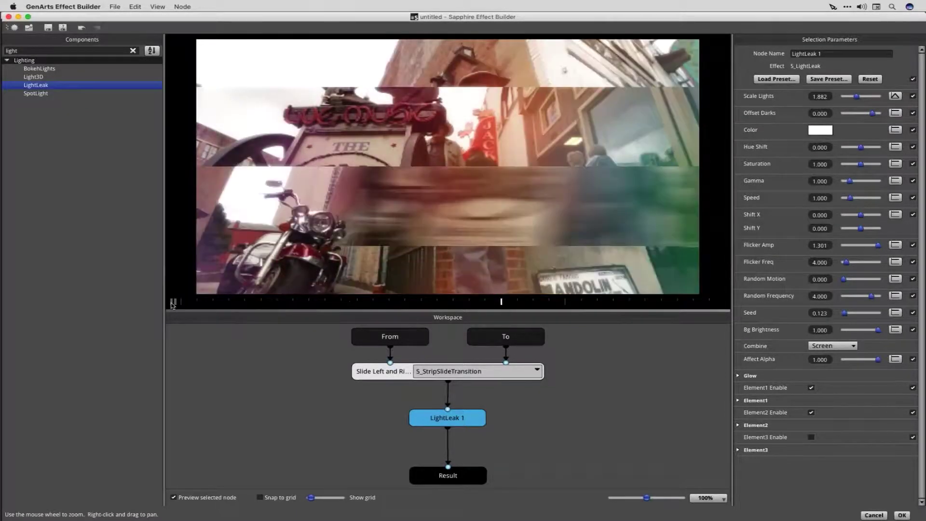
{"action": "left_click", "coordinate": [173, 302]}
{"action": "left_click", "coordinate": [452, 302]}
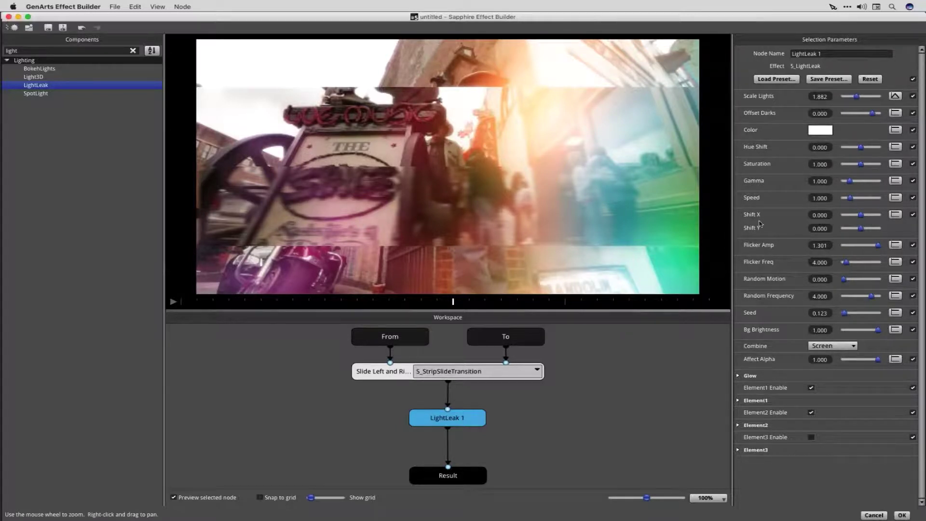
Set the light leak's Speed to 0.5, Scale Lights to about 1.439, Gamma to about 2.327 and Saturation to about 1.212.
{"action": "left_click", "coordinate": [816, 198]}
{"action": "type", "text": ".5"}
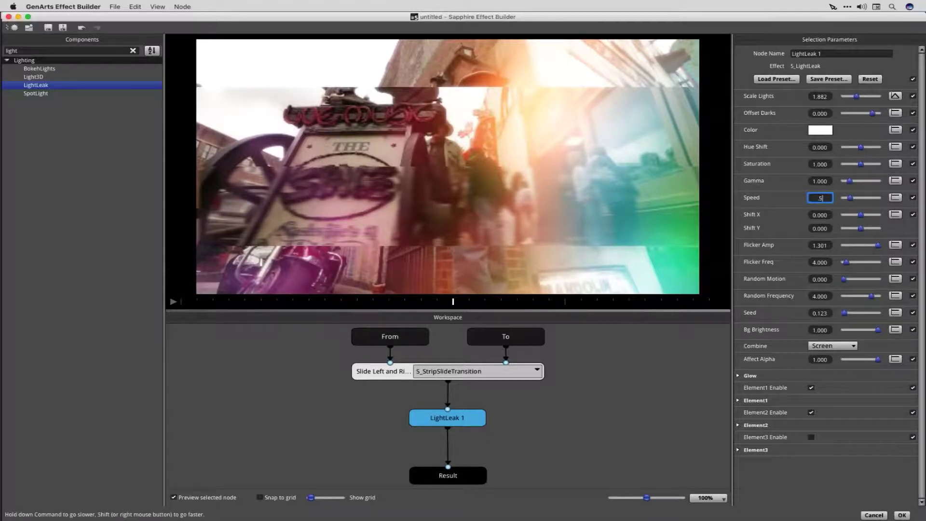
{"action": "key", "text": "Return"}
{"action": "left_click_drag", "start_coordinate": [857, 96], "coordinate": [852, 115]}
{"action": "left_click_drag", "start_coordinate": [853, 180], "coordinate": [859, 179]}
{"action": "left_click_drag", "start_coordinate": [861, 164], "coordinate": [863, 165]}
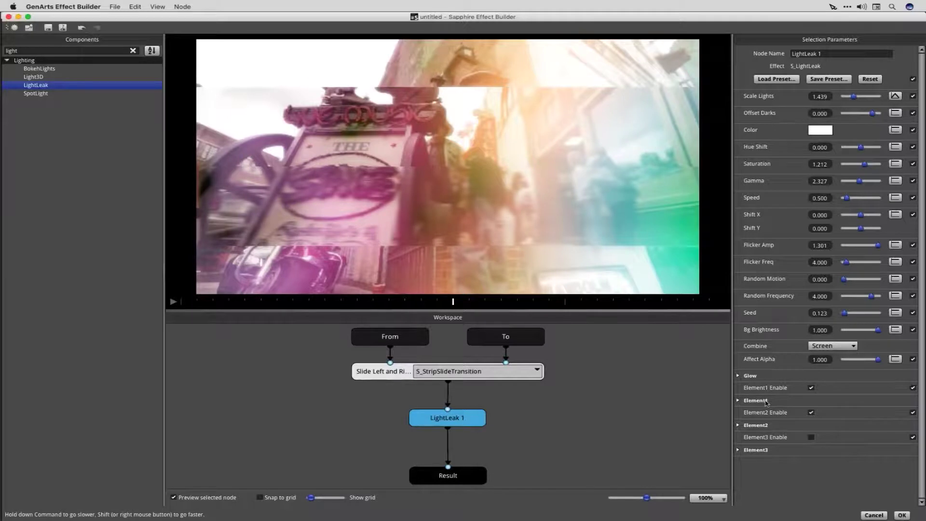
Change Element1's Outer Color to bright red and play the preview.
{"action": "left_click", "coordinate": [738, 400]}
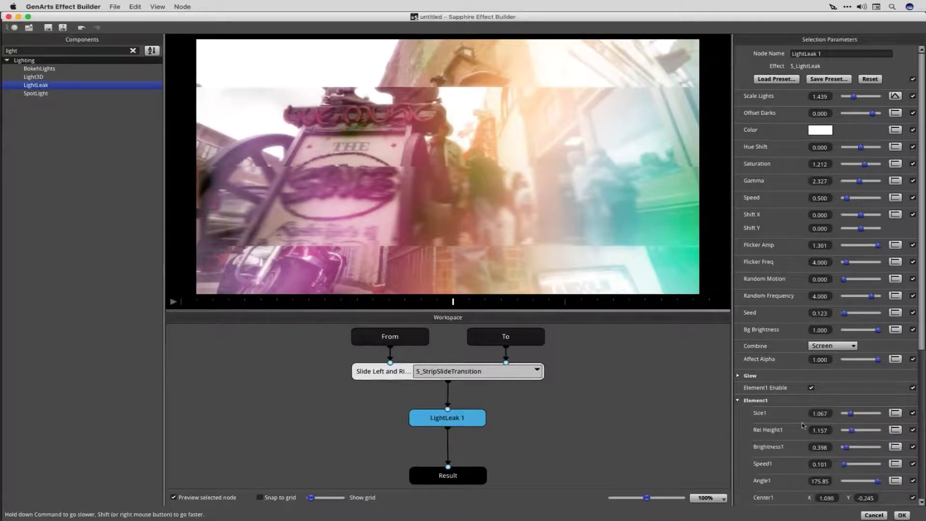
{"action": "scroll", "coordinate": [803, 424], "scroll_direction": "down", "scroll_amount": 3}
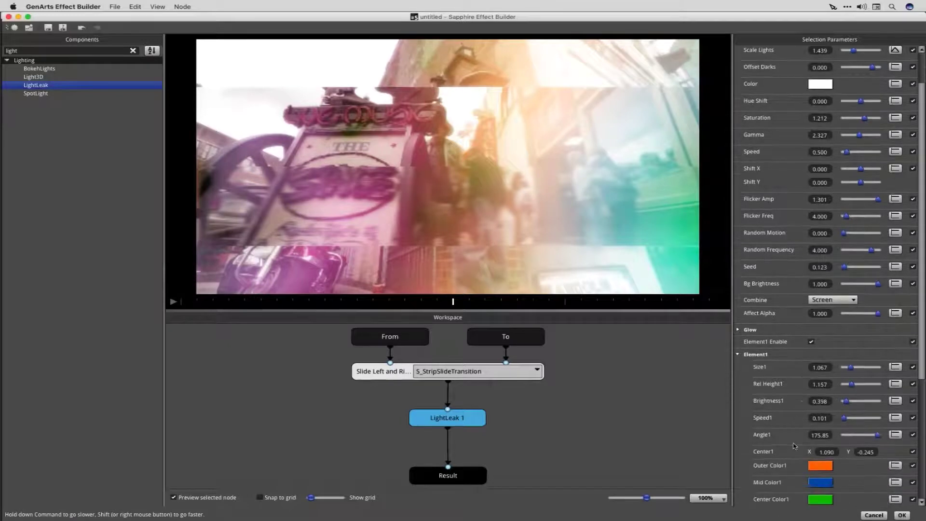
{"action": "left_click", "coordinate": [819, 467]}
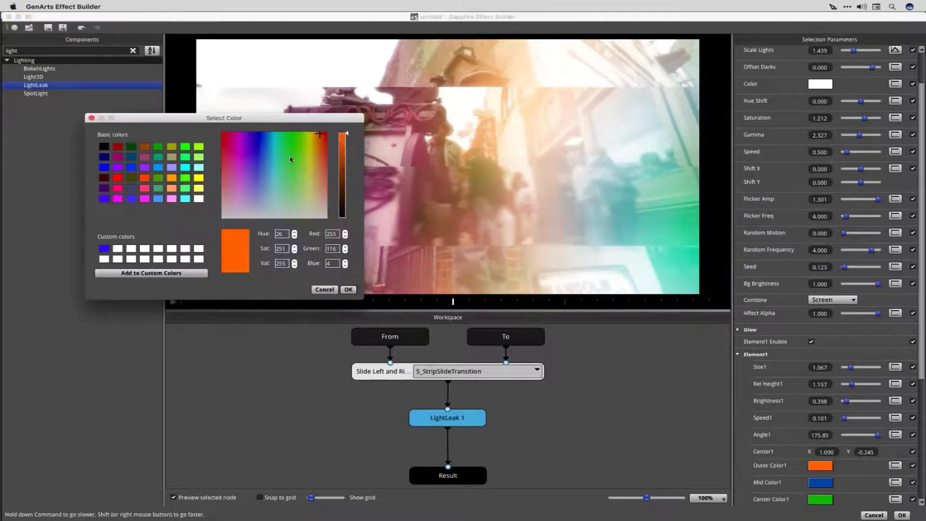
{"action": "left_click", "coordinate": [326, 146]}
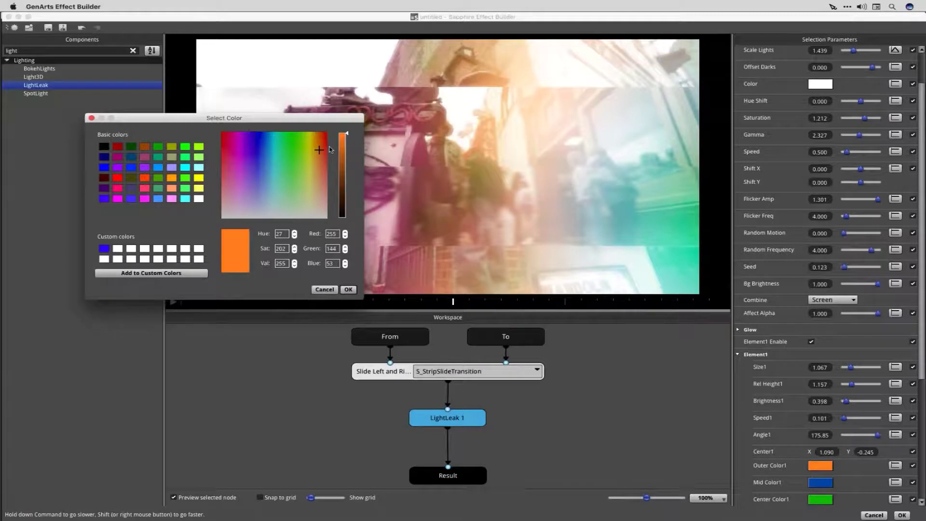
{"action": "left_click", "coordinate": [346, 289]}
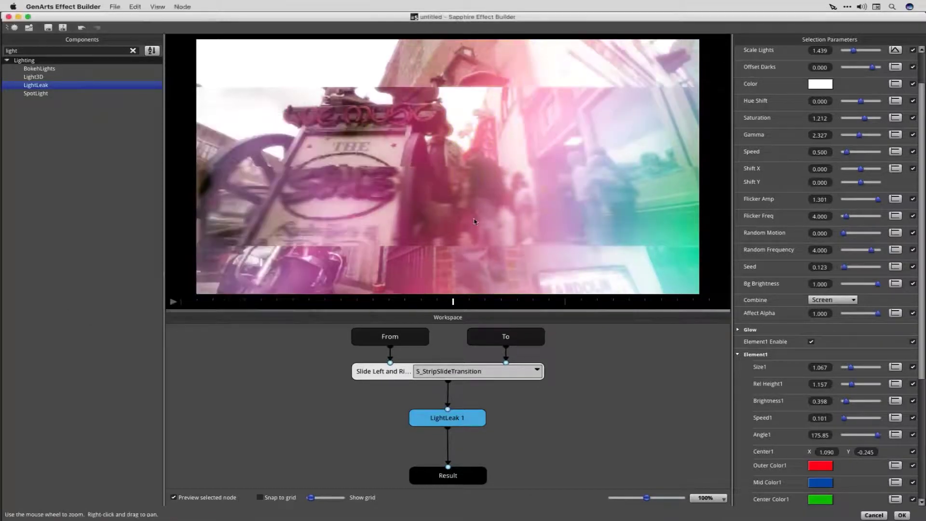
{"action": "left_click", "coordinate": [737, 354]}
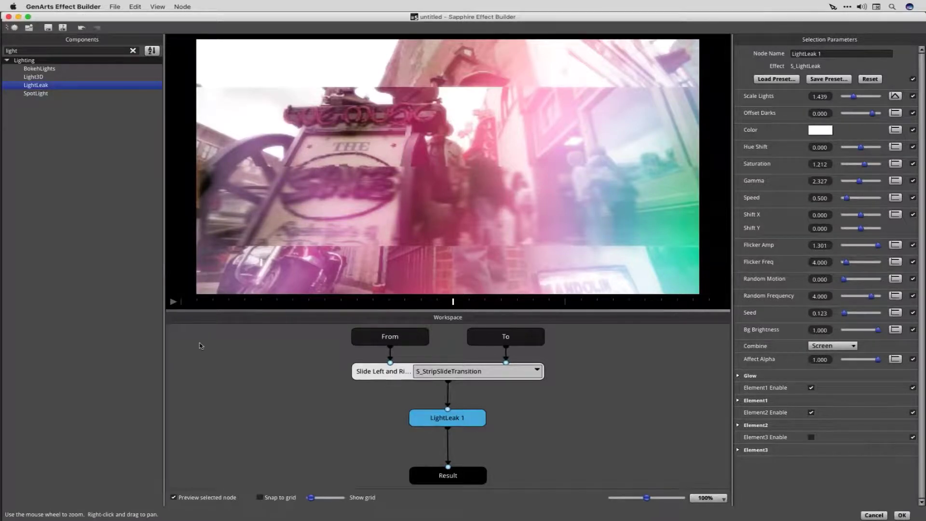
{"action": "left_click", "coordinate": [172, 302]}
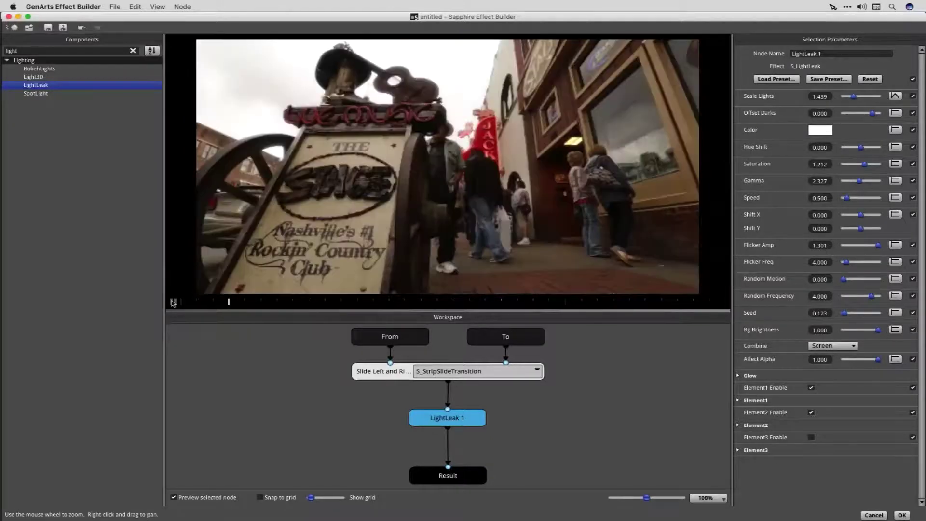
{"action": "left_click", "coordinate": [173, 302]}
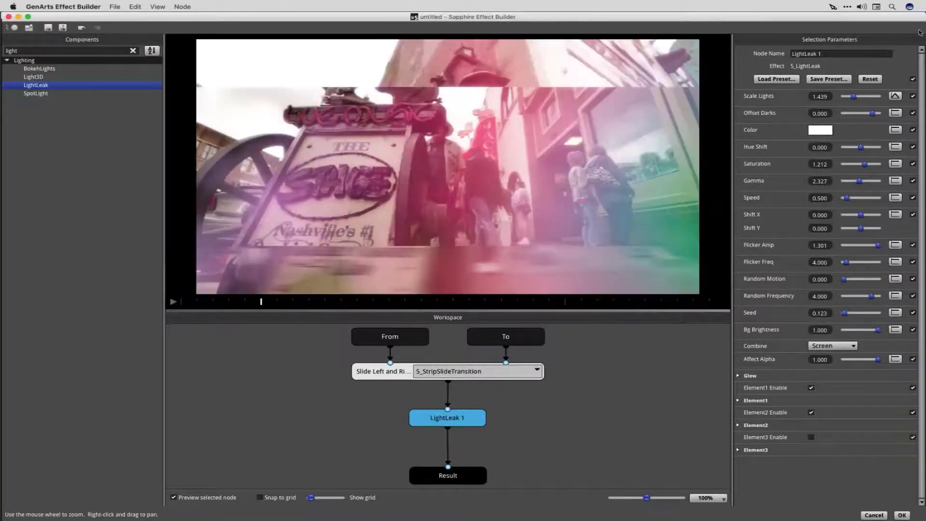
Expose only Color, Gamma, Speed, Flicker Amp and Flicker Freq of the LightLeak node in Premiere.
{"action": "left_click", "coordinate": [913, 79]}
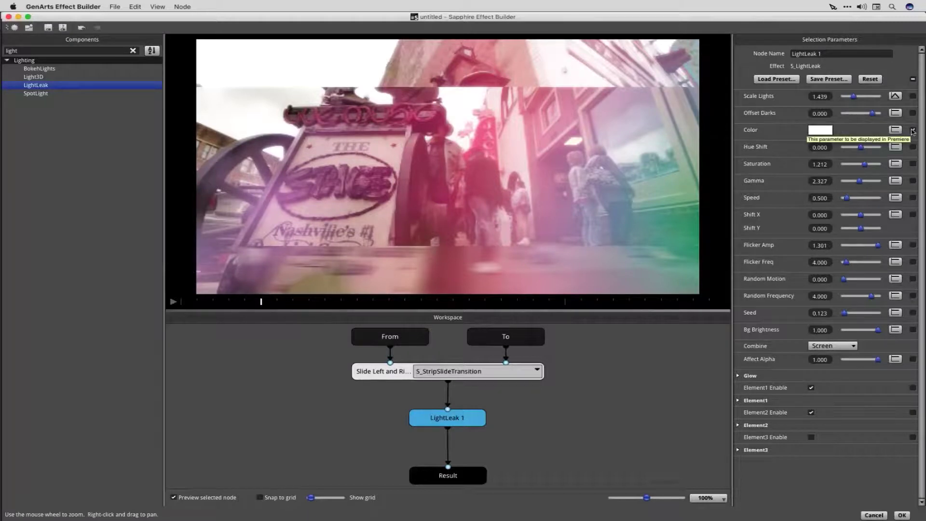
{"action": "left_click", "coordinate": [912, 130]}
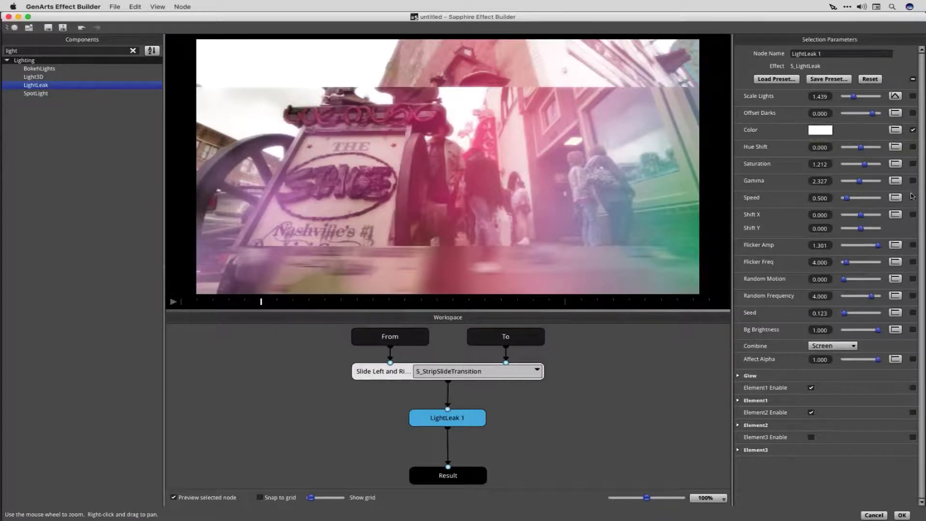
{"action": "left_click", "coordinate": [912, 197]}
{"action": "left_click", "coordinate": [912, 181]}
{"action": "left_click", "coordinate": [912, 245]}
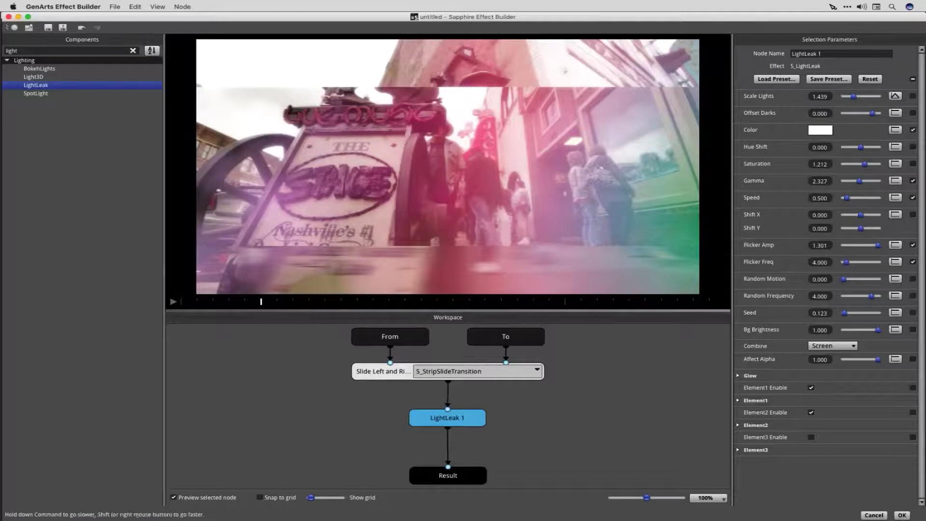
Rename the LightLeak node to "LightLeak Santa Slow" and move it slightly closer to the strip slide node.
{"action": "left_click", "coordinate": [823, 54]}
{"action": "key", "text": "BackSpace"}
{"action": "type", "text": "Santa"}
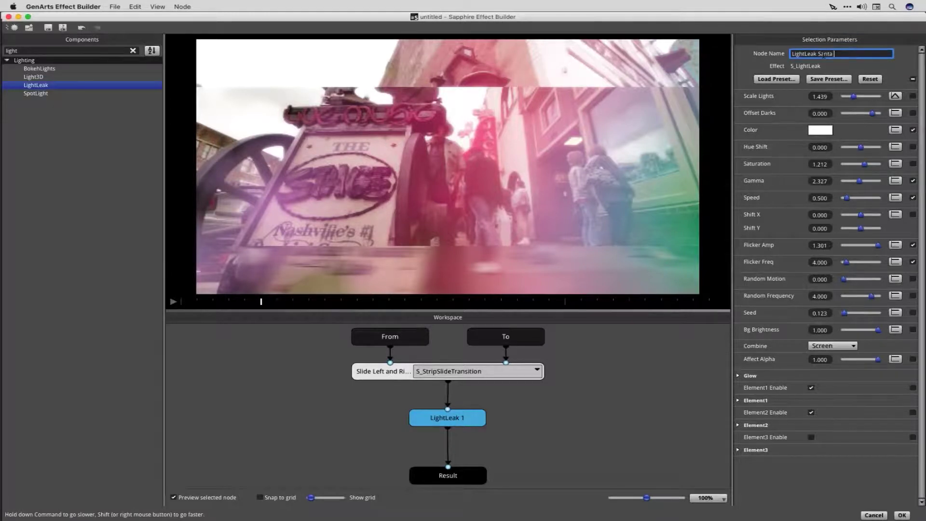
{"action": "type", "text": " Slow"}
{"action": "key", "text": "Return"}
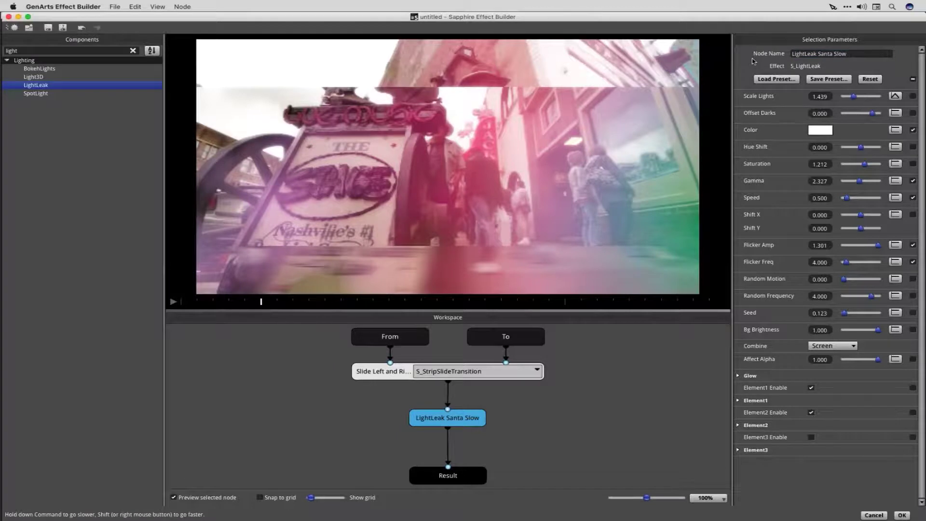
{"action": "left_click_drag", "start_coordinate": [435, 420], "coordinate": [437, 410]}
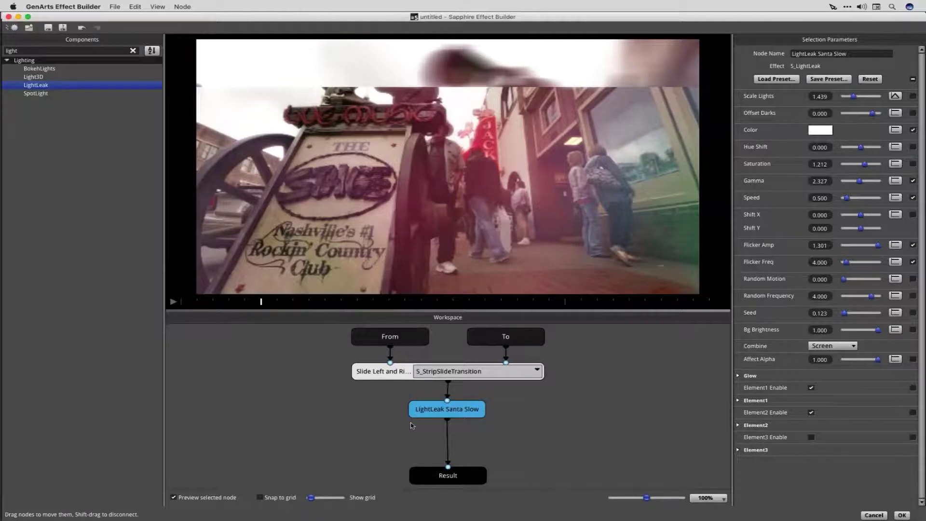
Raise the Slide Left and Right Random node's Motion Blur to about 1.196, previewing it at several points in the transition.
{"action": "left_click", "coordinate": [357, 375]}
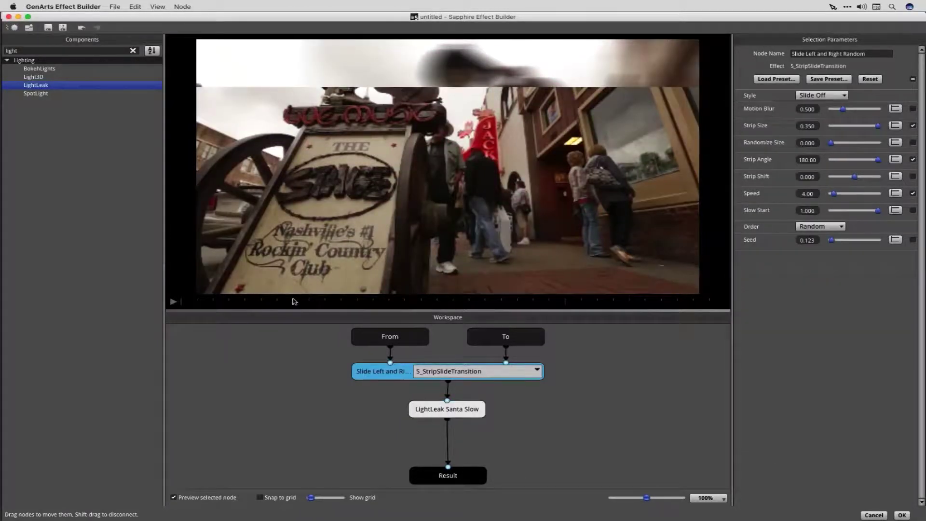
{"action": "left_click", "coordinate": [308, 302]}
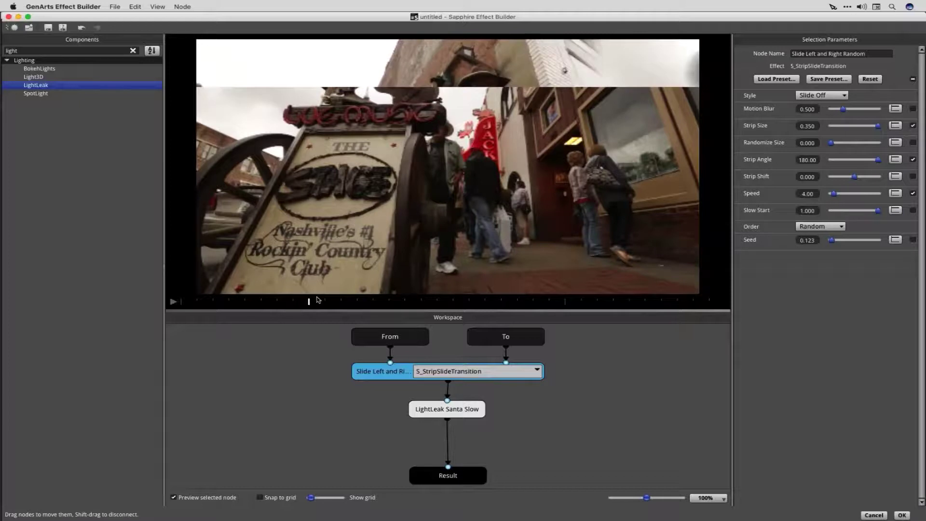
{"action": "left_click", "coordinate": [437, 302]}
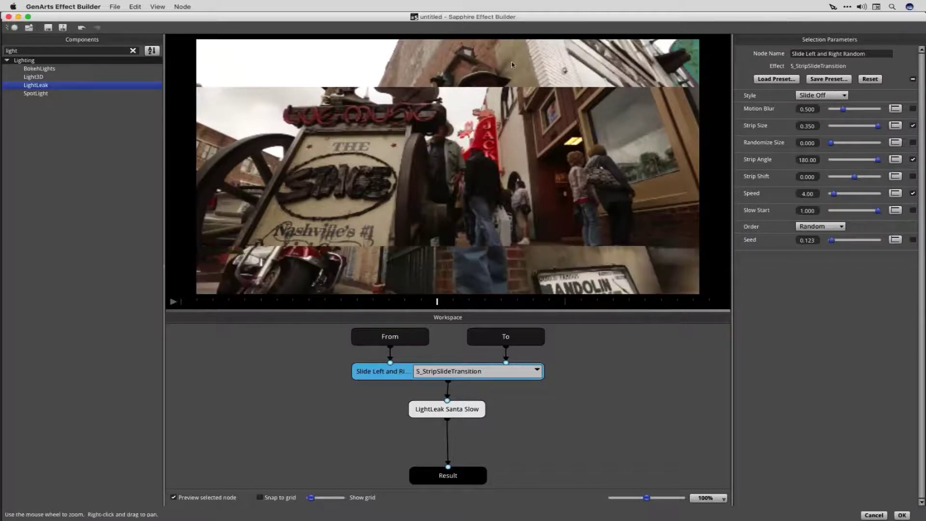
{"action": "left_click_drag", "start_coordinate": [844, 109], "coordinate": [870, 109]}
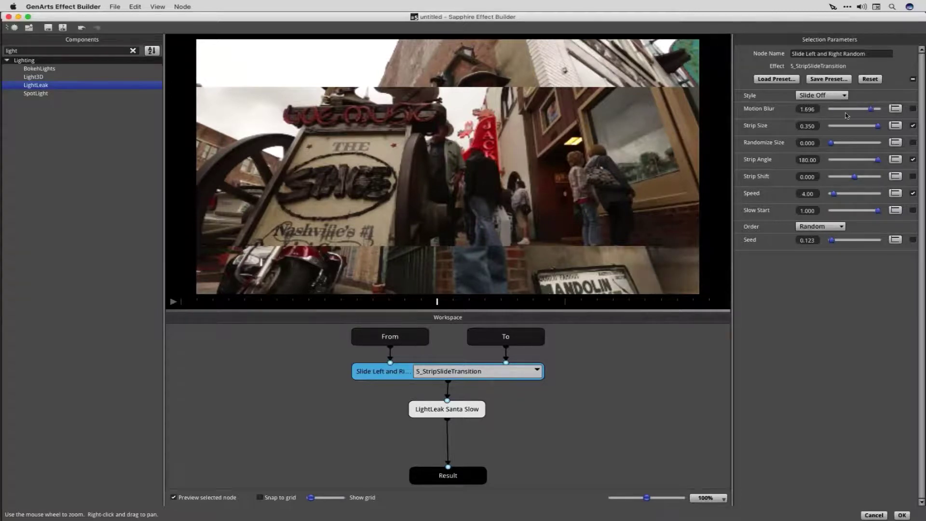
{"action": "left_click", "coordinate": [847, 109]}
{"action": "left_click_drag", "start_coordinate": [548, 303], "coordinate": [614, 307]}
Clear the component search and insert a Blur node between the To input and the strip slide transition.
{"action": "double_click", "coordinate": [12, 51]}
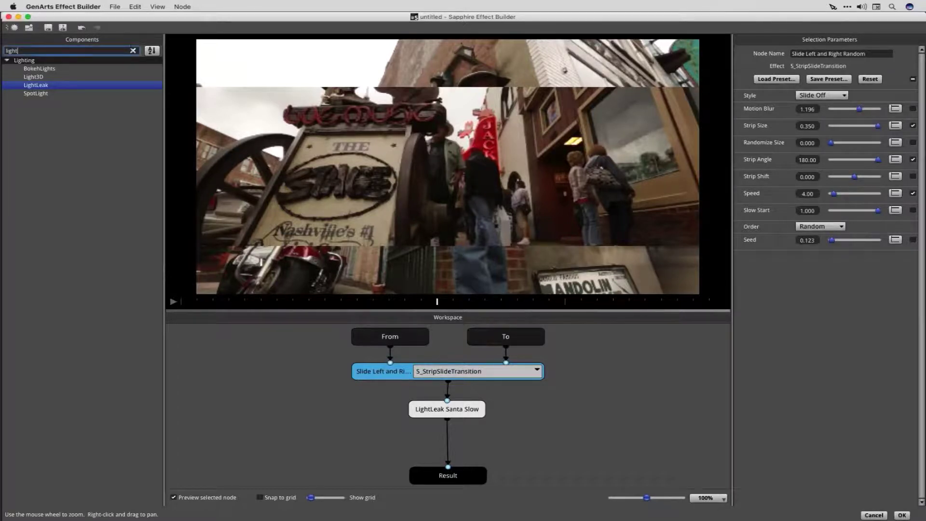
{"action": "key", "text": "BackSpace"}
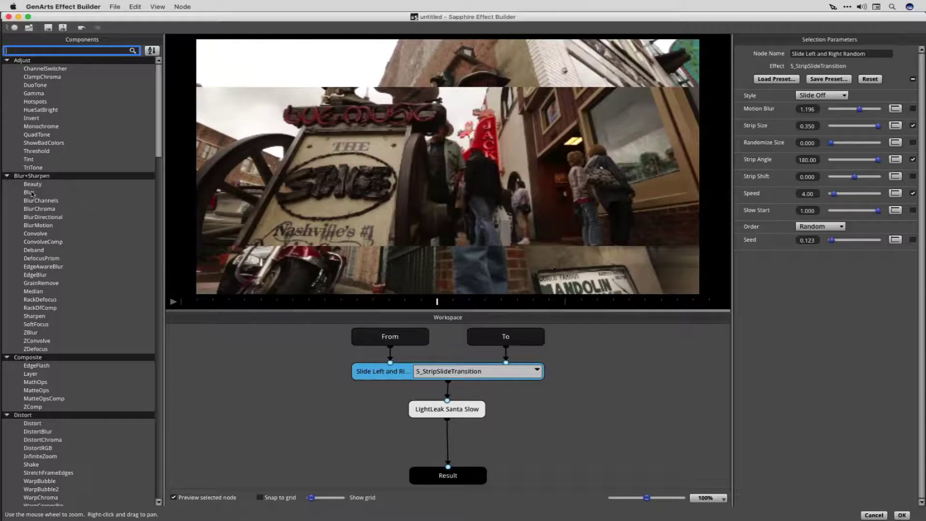
{"action": "left_click", "coordinate": [31, 193]}
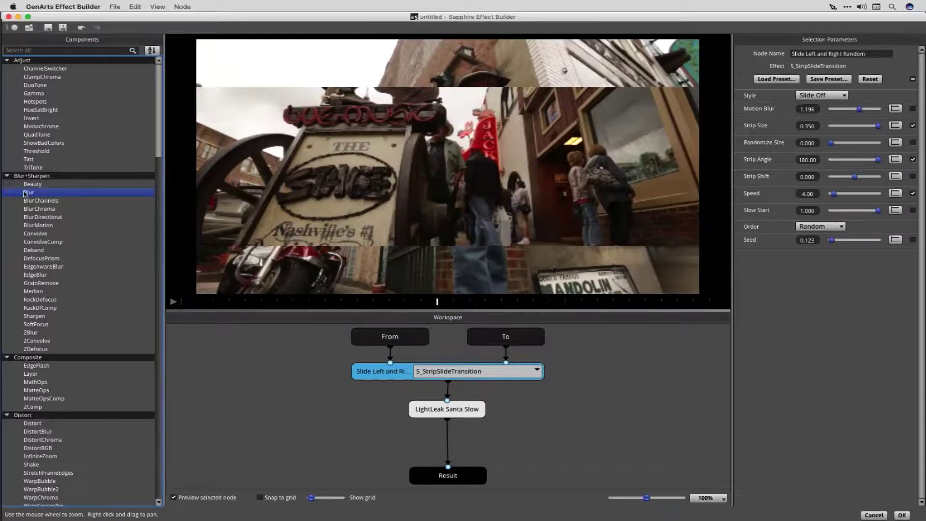
{"action": "left_click_drag", "start_coordinate": [25, 194], "coordinate": [521, 338]}
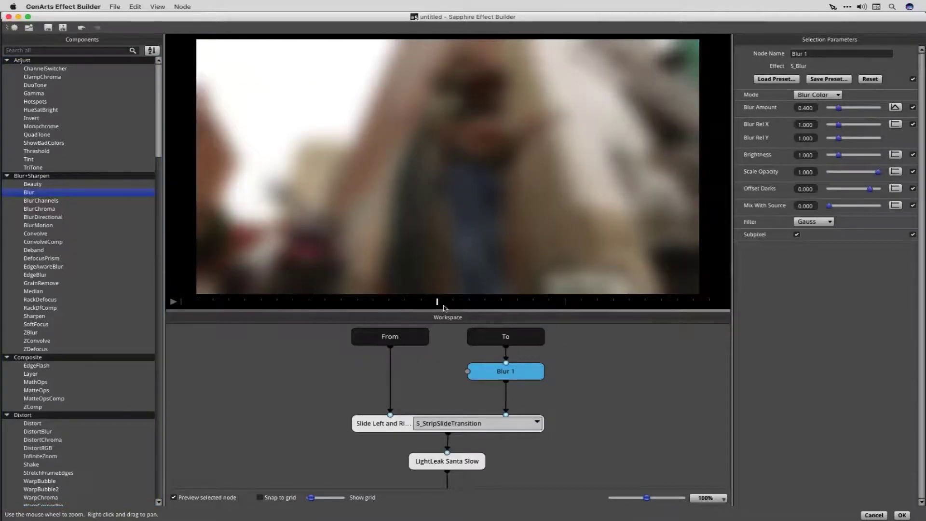
Scrub through the full transition result with selected-node preview turned off, then turn that preview back on.
{"action": "left_click_drag", "start_coordinate": [424, 304], "coordinate": [473, 170]}
{"action": "left_click", "coordinate": [174, 497]}
{"action": "left_click", "coordinate": [389, 301]}
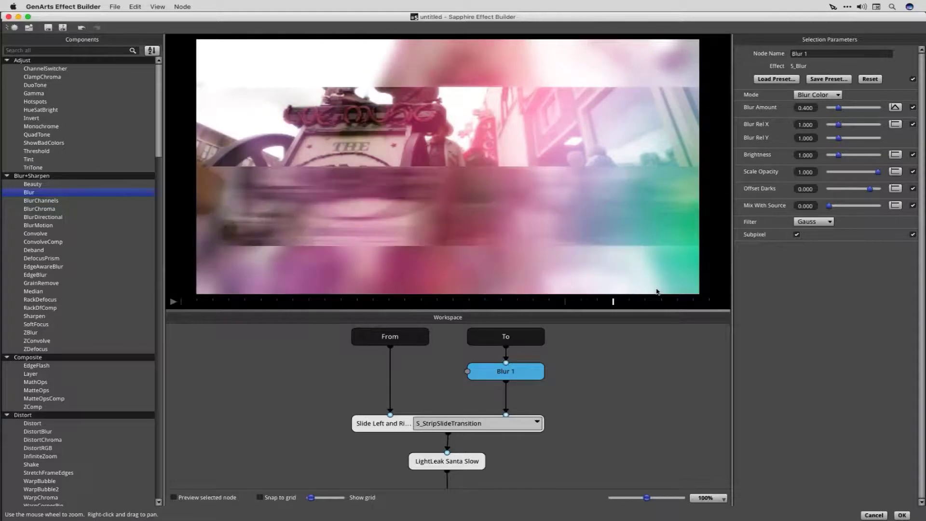
{"action": "left_click_drag", "start_coordinate": [696, 288], "coordinate": [533, 306]}
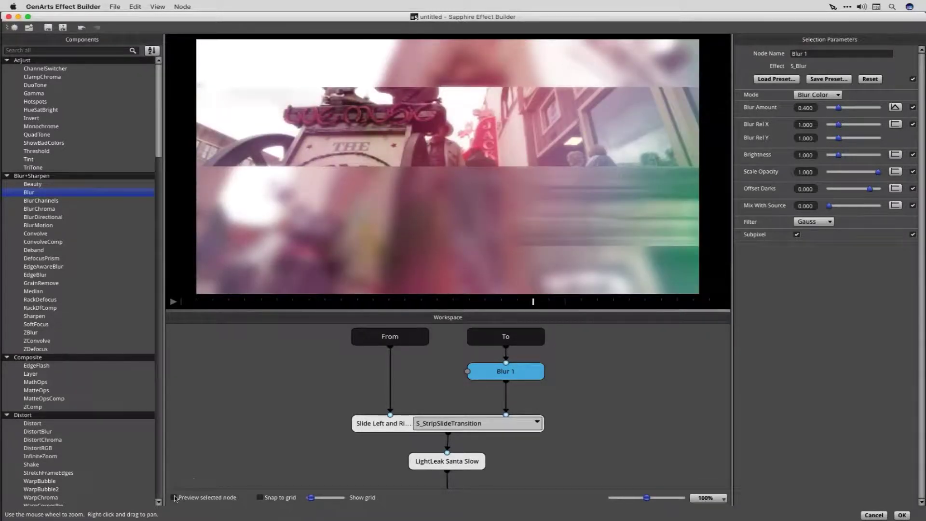
{"action": "left_click", "coordinate": [174, 497]}
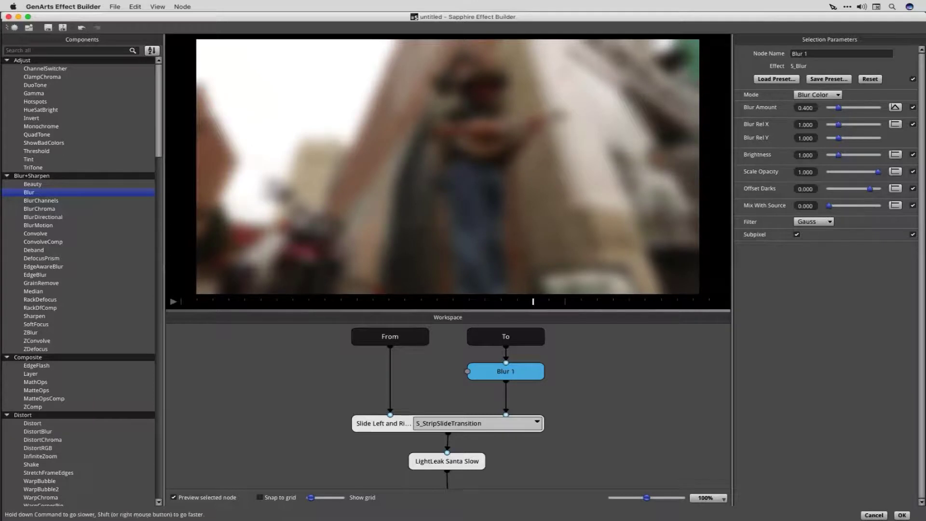
Set the blur's Blur Amount to 0.3, Blur Rel X to about 2.240 and Blur Rel Y to 0.
{"action": "left_click", "coordinate": [806, 108]}
{"action": "type", "text": "0.3"}
{"action": "key", "text": "Return"}
{"action": "left_click_drag", "start_coordinate": [834, 141], "coordinate": [851, 123]}
{"action": "left_click", "coordinate": [834, 125]}
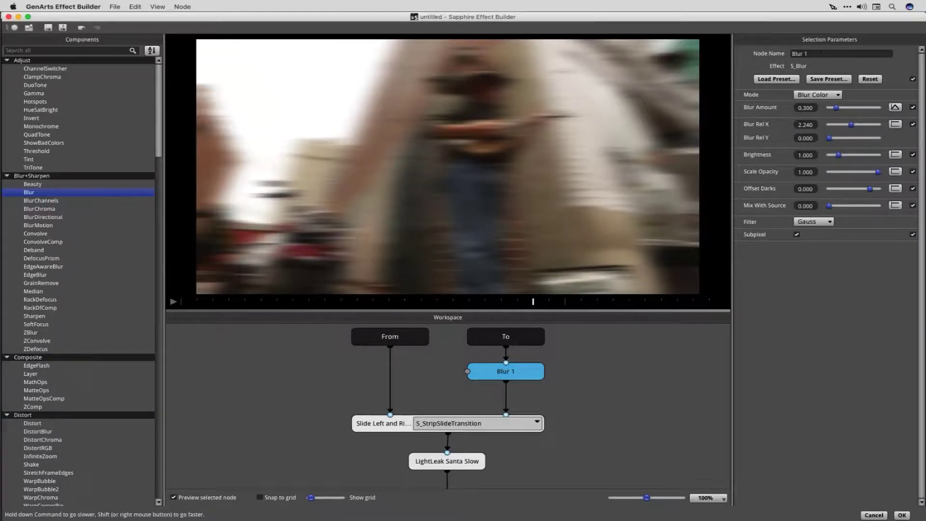
Rename the Blur node to "Blur Incoming" and expose only its Blur Amount, Brightness and Scale Opacity in Premiere.
{"action": "left_click", "coordinate": [820, 54]}
{"action": "type", "text": "Incoming"}
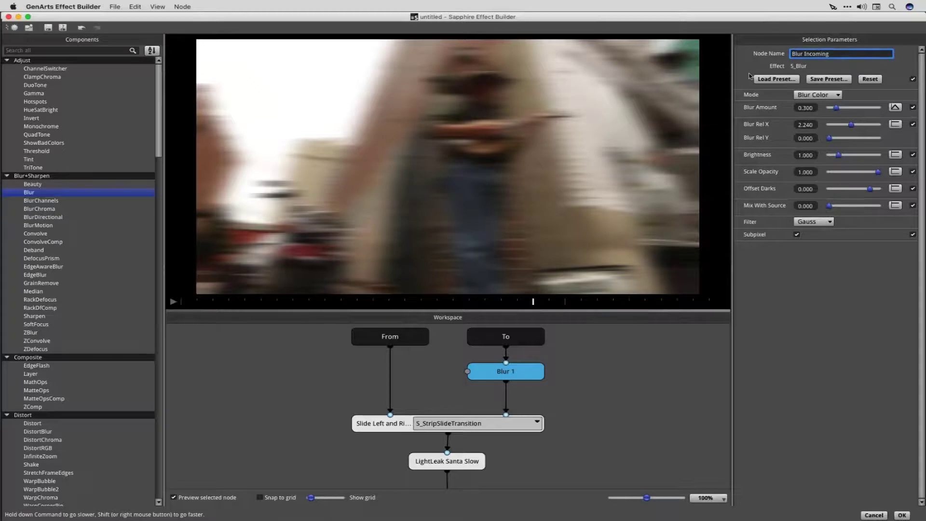
{"action": "left_click", "coordinate": [913, 79]}
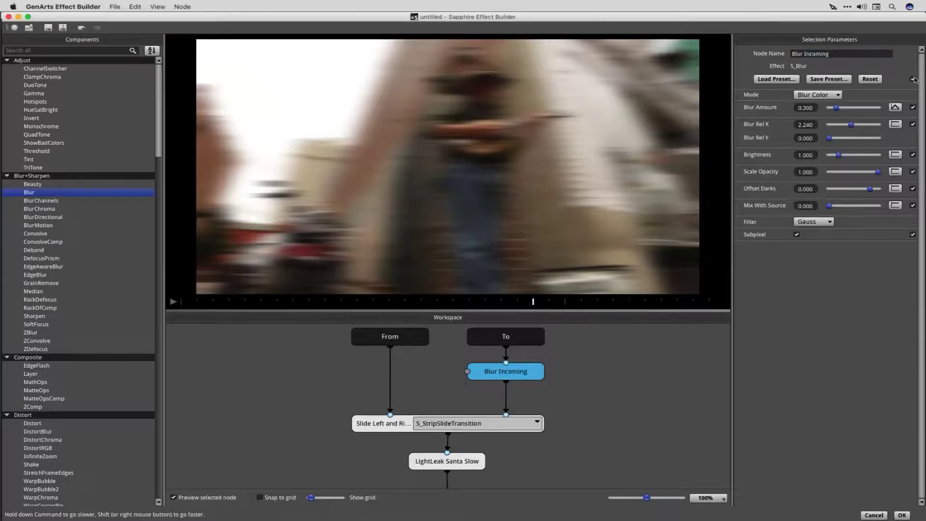
{"action": "left_click", "coordinate": [912, 108]}
{"action": "left_click", "coordinate": [913, 172]}
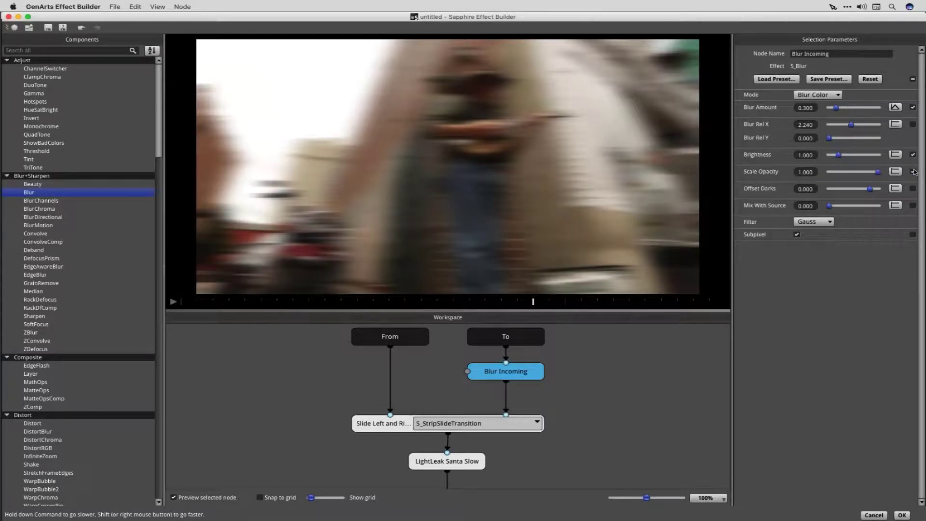
Review the whole node graph, apply the built effect to the sequence's transition, and check it at 00:00:06:11.
{"action": "left_click", "coordinate": [337, 407]}
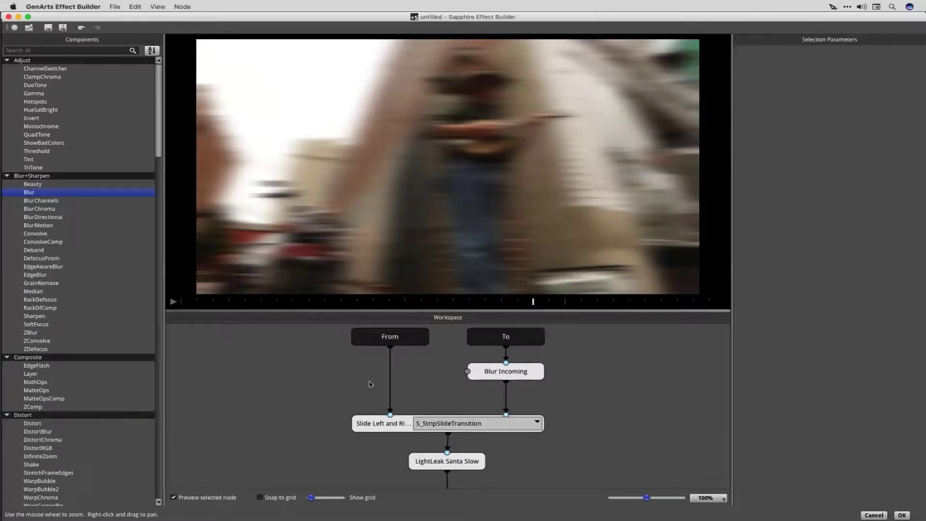
{"action": "scroll", "coordinate": [323, 405], "scroll_direction": "down", "scroll_amount": 2}
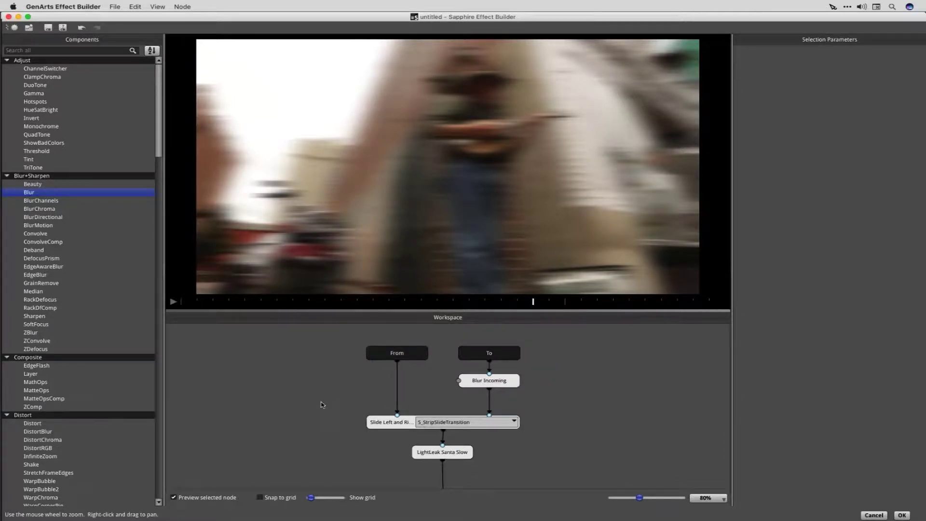
{"action": "left_click_drag", "start_coordinate": [323, 405], "coordinate": [320, 376]}
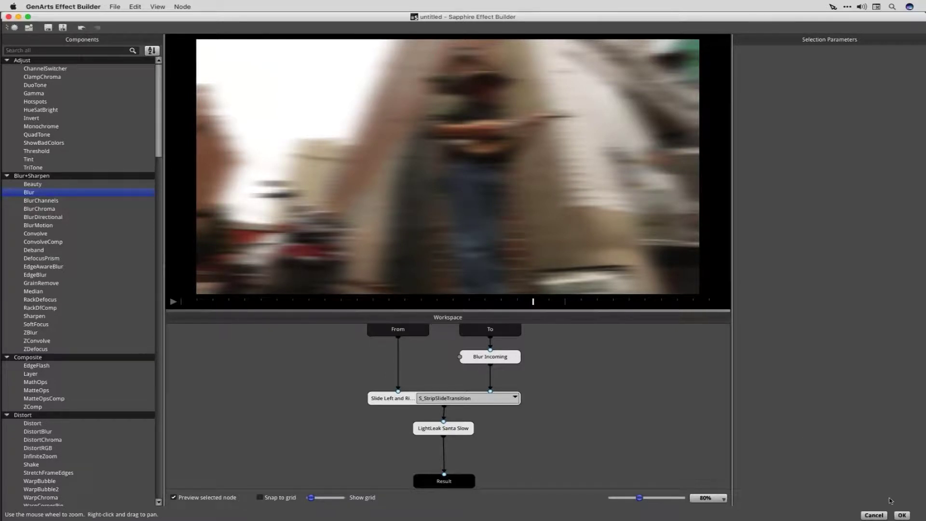
{"action": "left_click", "coordinate": [899, 515]}
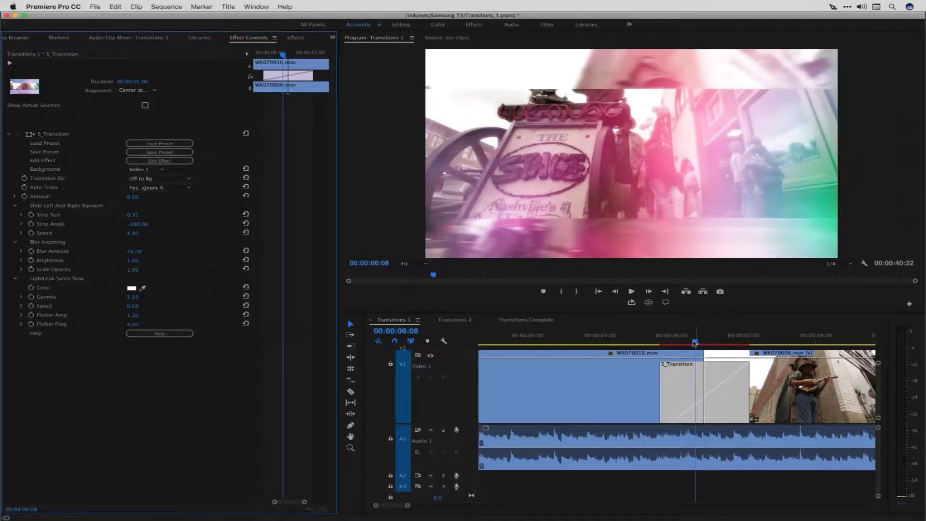
{"action": "mouse_move", "coordinate": [695, 342]}
{"action": "left_mouse_down"}
{"action": "mouse_move", "coordinate": [662, 345]}
{"action": "mouse_move", "coordinate": [743, 346]}
{"action": "mouse_move", "coordinate": [688, 344]}
{"action": "mouse_move", "coordinate": [704, 343]}
{"action": "left_mouse_up"}
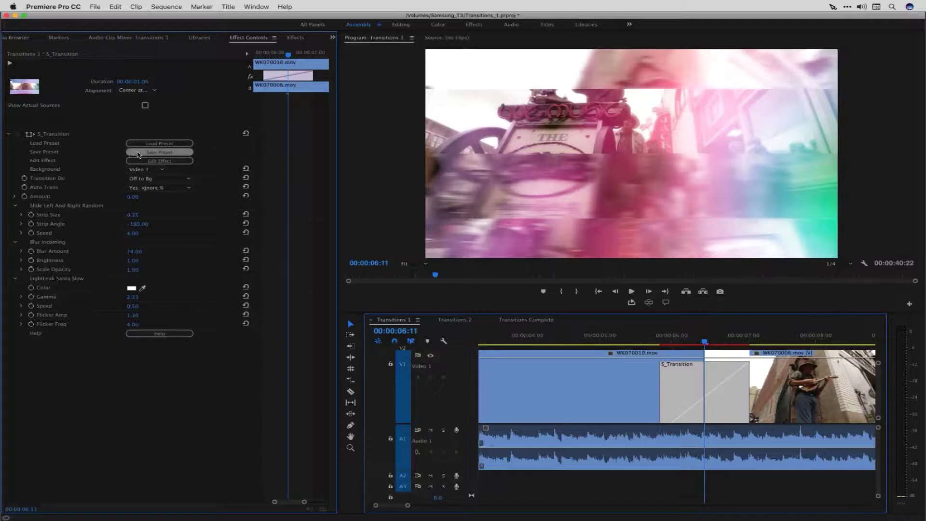
Start saving the transition as a preset named "Strip Scramble with Blur and Lightleaks".
{"action": "left_click", "coordinate": [138, 153]}
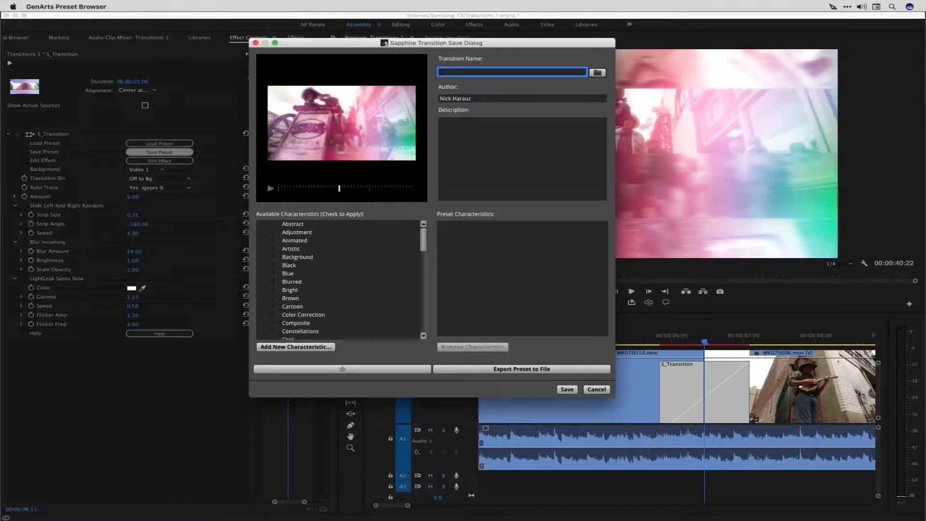
{"action": "type", "text": "Strip Scramble with "}
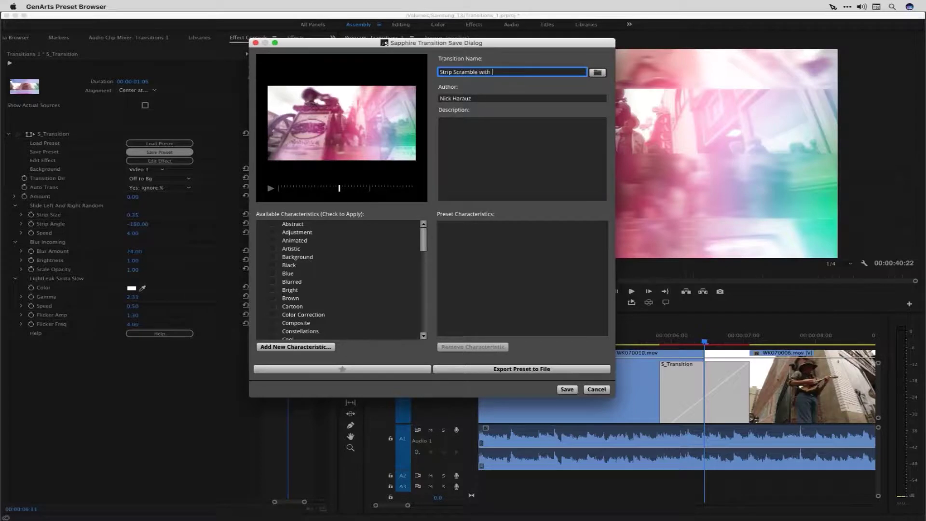
{"action": "type", "text": "Blur and Lightleaks"}
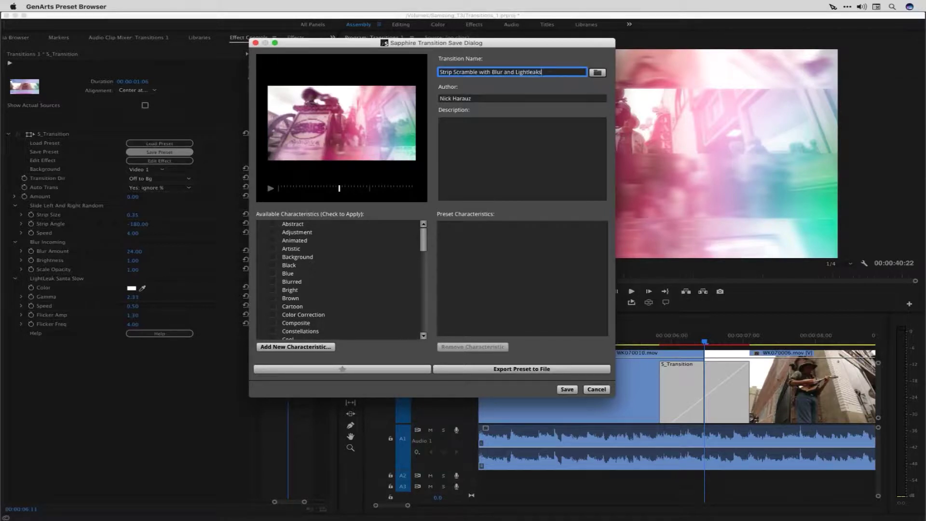
Tag the transition preset with the Animated, Blurred, Bright, Dissolves and Energetic characteristics.
{"action": "left_click", "coordinate": [273, 241]}
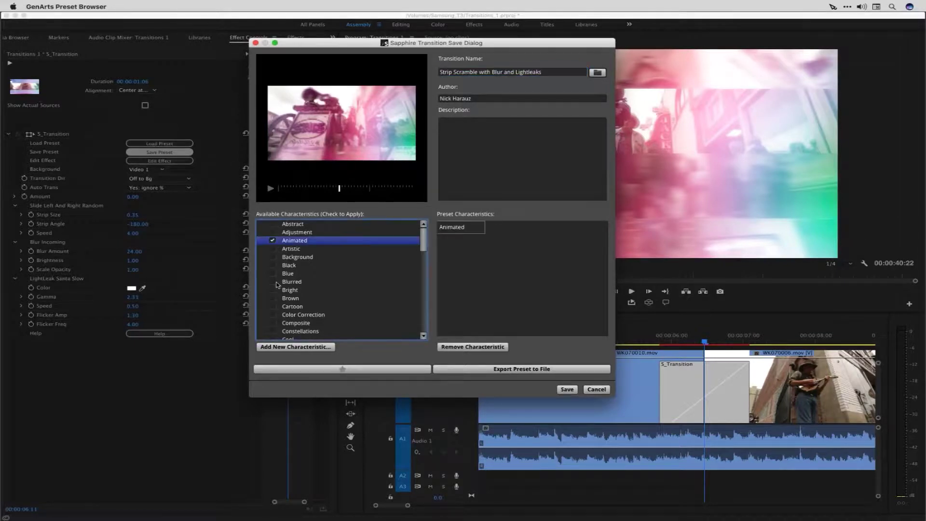
{"action": "left_click", "coordinate": [273, 281]}
{"action": "left_click", "coordinate": [273, 289]}
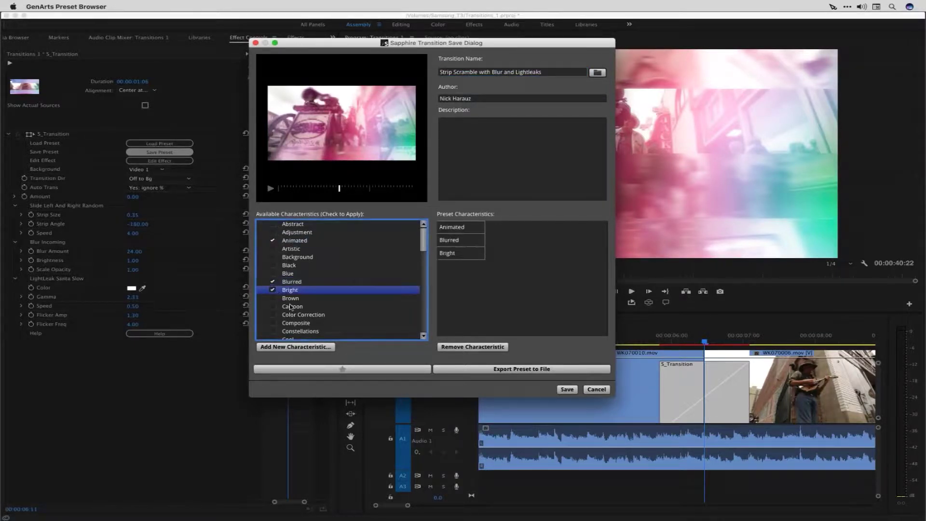
{"action": "scroll", "coordinate": [274, 290], "scroll_direction": "down", "scroll_amount": 1}
{"action": "scroll", "coordinate": [276, 307], "scroll_direction": "down", "scroll_amount": 3}
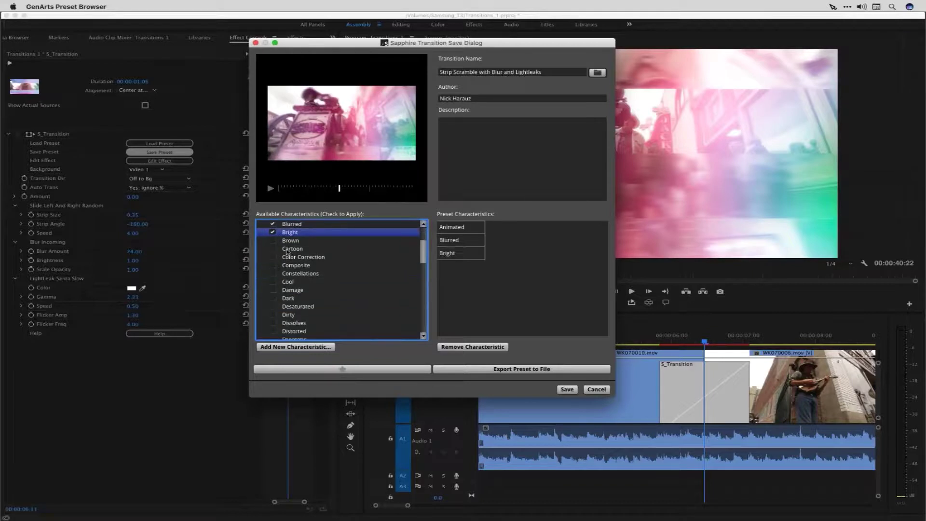
{"action": "scroll", "coordinate": [277, 310], "scroll_direction": "down", "scroll_amount": 3}
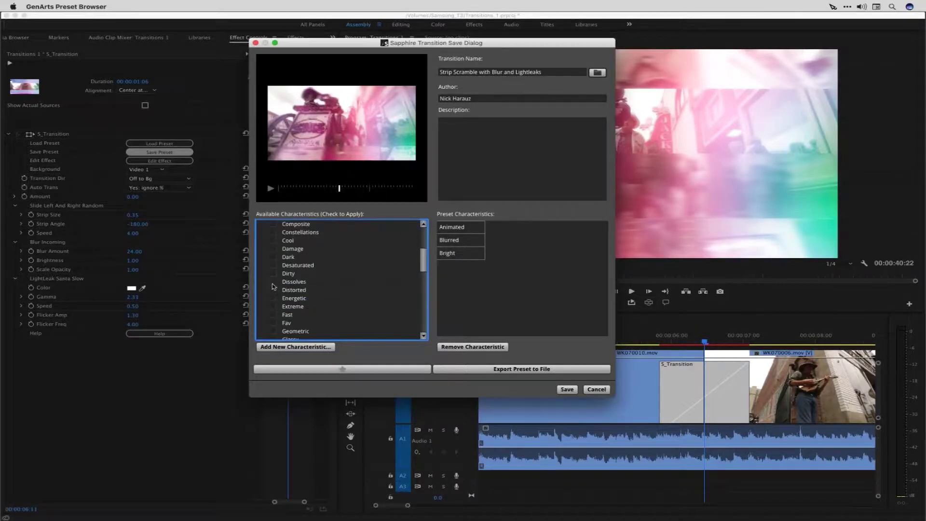
{"action": "left_click", "coordinate": [273, 283]}
{"action": "scroll", "coordinate": [274, 287], "scroll_direction": "down", "scroll_amount": 2}
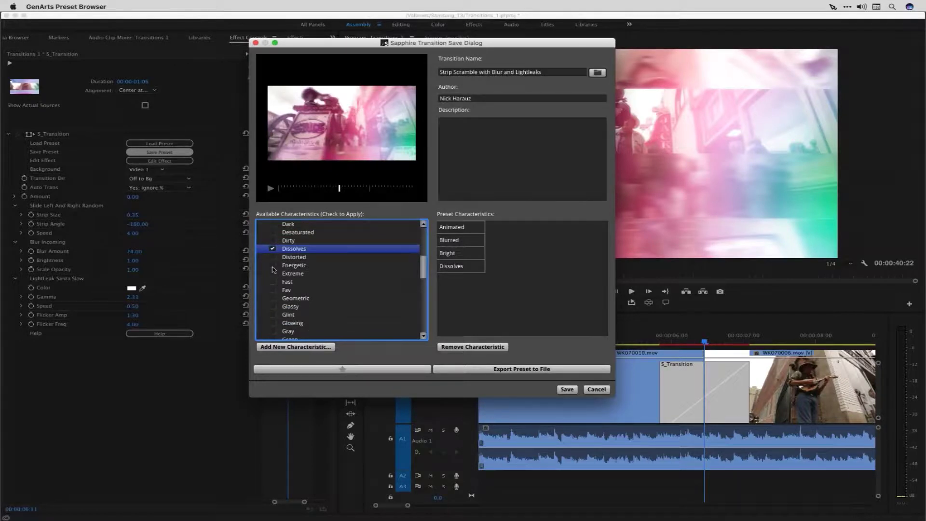
{"action": "left_click", "coordinate": [273, 267]}
{"action": "scroll", "coordinate": [280, 284], "scroll_direction": "down", "scroll_amount": 2}
{"action": "scroll", "coordinate": [280, 284], "scroll_direction": "down", "scroll_amount": 1}
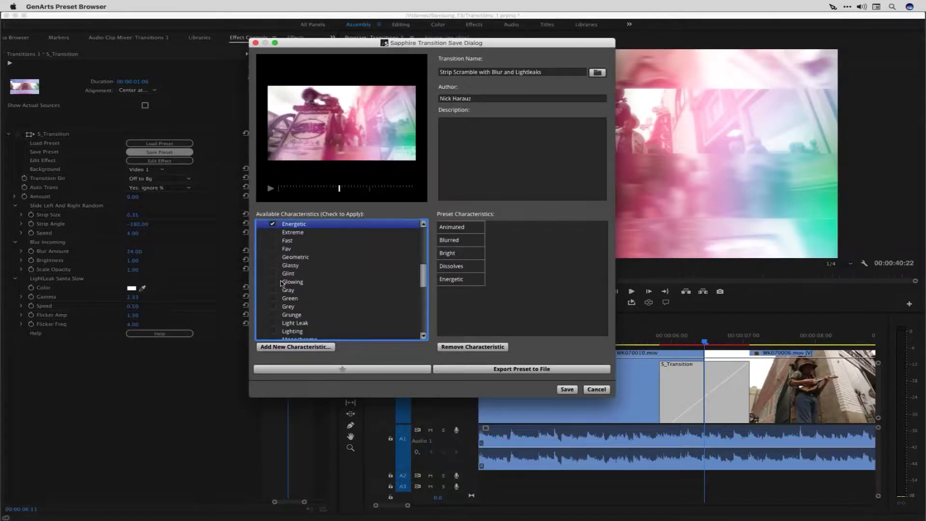
Mark the preset as a favorite with the added Glowing, Light Leak and Lighting characteristics, and save it.
{"action": "left_click", "coordinate": [283, 369]}
{"action": "left_click", "coordinate": [272, 281]}
{"action": "scroll", "coordinate": [273, 273], "scroll_direction": "down", "scroll_amount": 4}
{"action": "left_click", "coordinate": [273, 265]}
{"action": "left_click", "coordinate": [273, 273]}
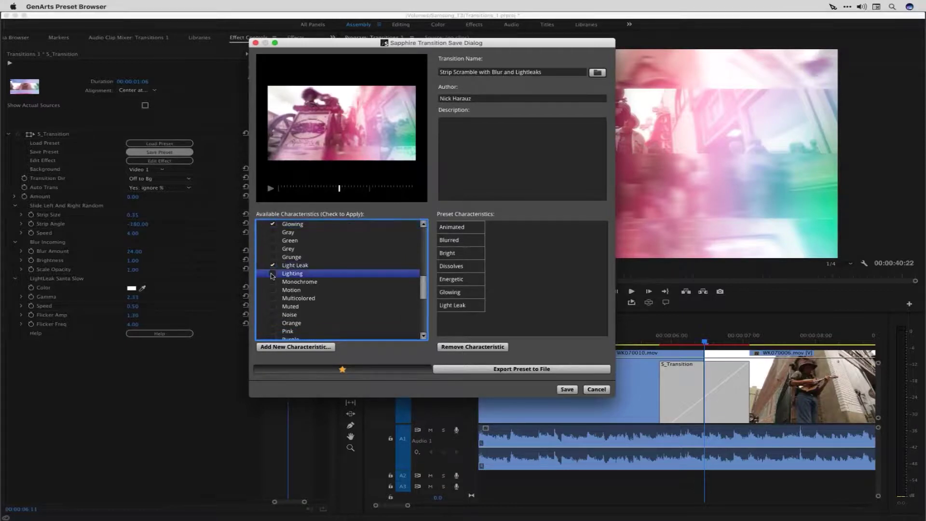
{"action": "scroll", "coordinate": [277, 285], "scroll_direction": "down", "scroll_amount": 10}
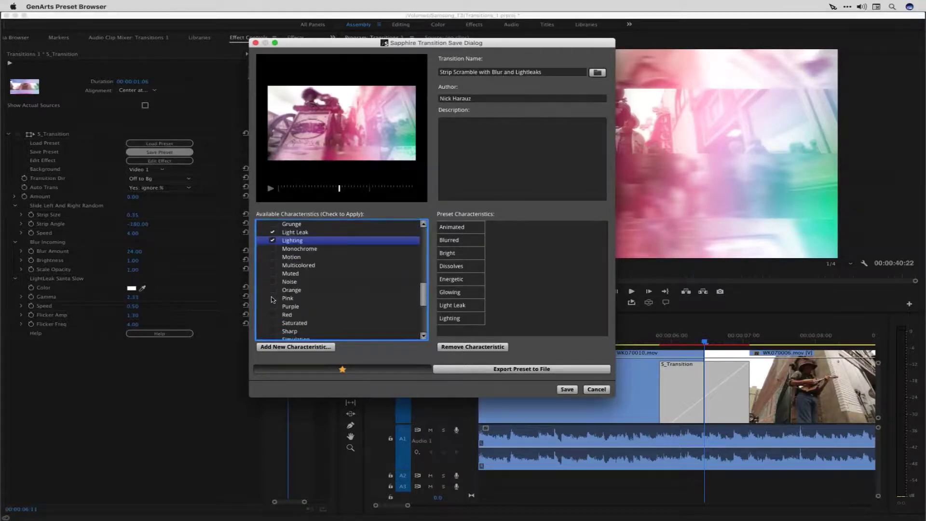
{"action": "scroll", "coordinate": [284, 269], "scroll_direction": "up", "scroll_amount": 3}
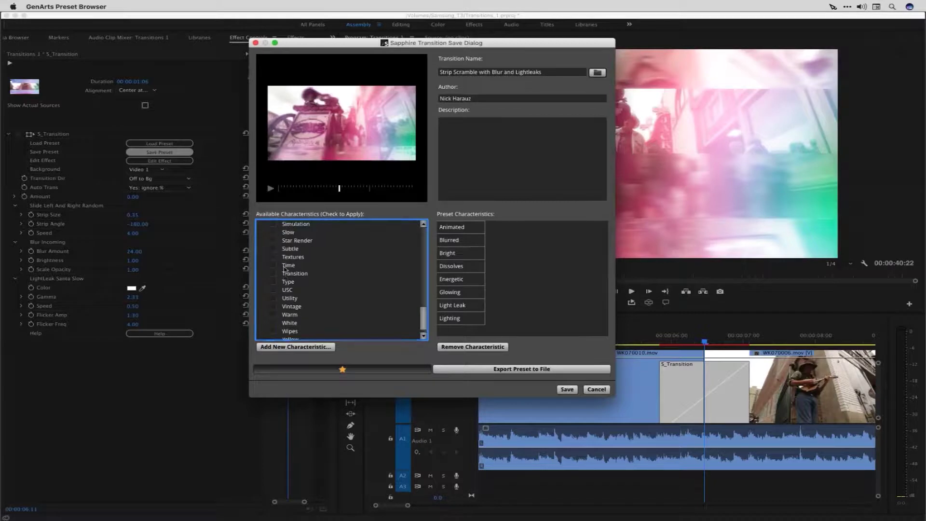
{"action": "scroll", "coordinate": [284, 270], "scroll_direction": "up", "scroll_amount": 1}
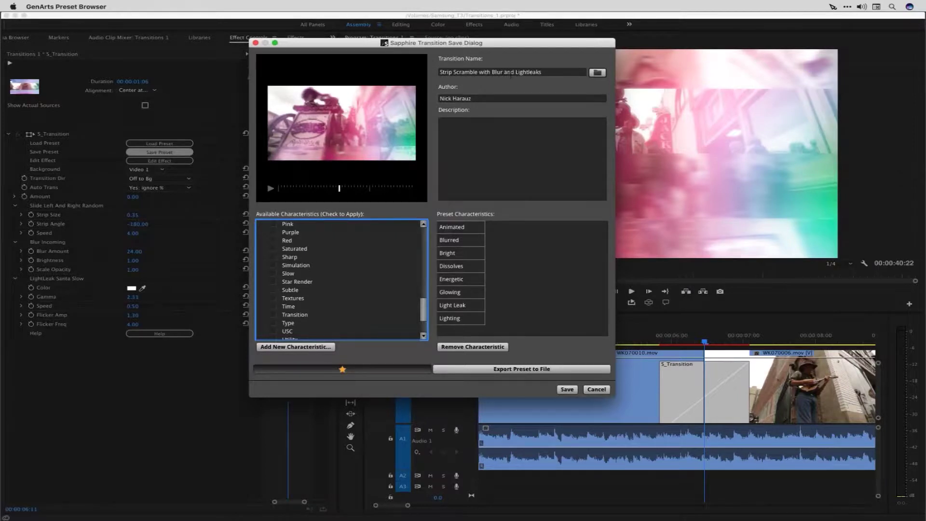
{"action": "left_click", "coordinate": [567, 390]}
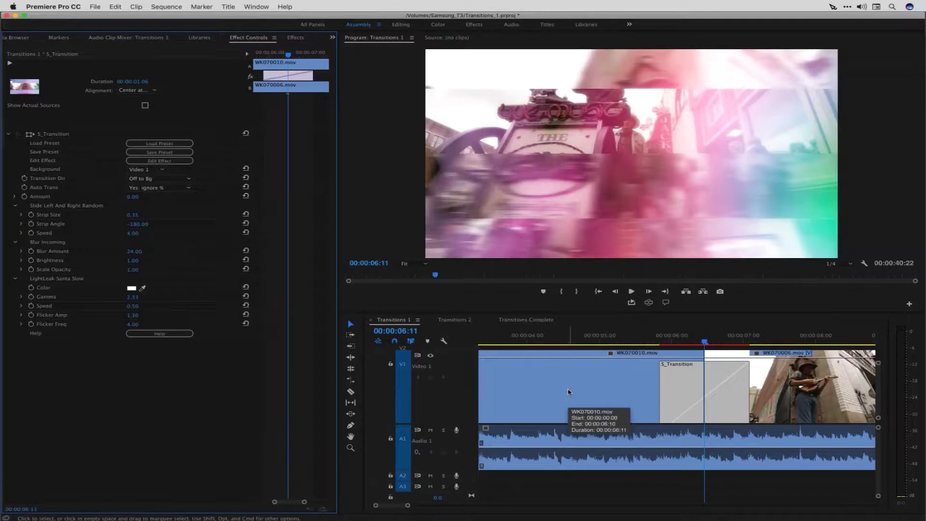
Replace the S_DissolveGlow between WK070021.mov and WK070022.mov with the favorite S_Transition, with the playhead at 00:00:17:06.
{"action": "key", "text": "backslash"}
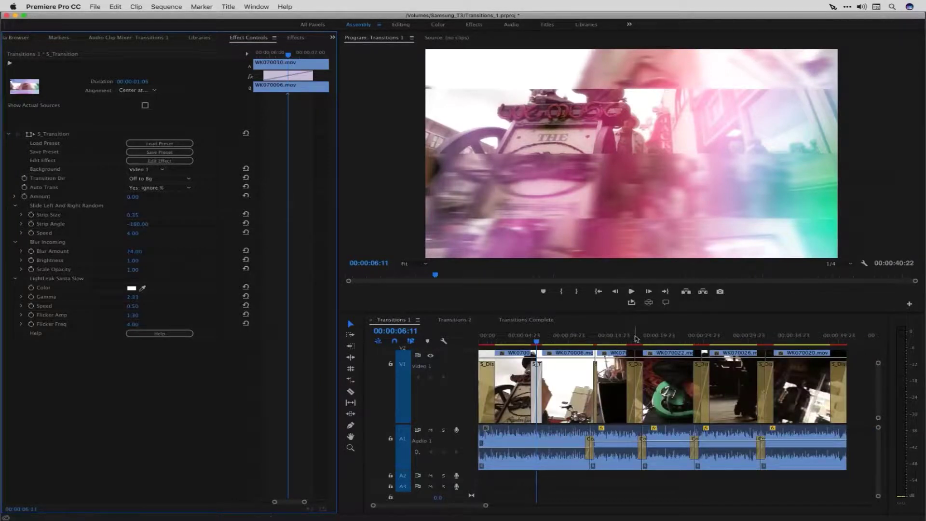
{"action": "left_click", "coordinate": [633, 340]}
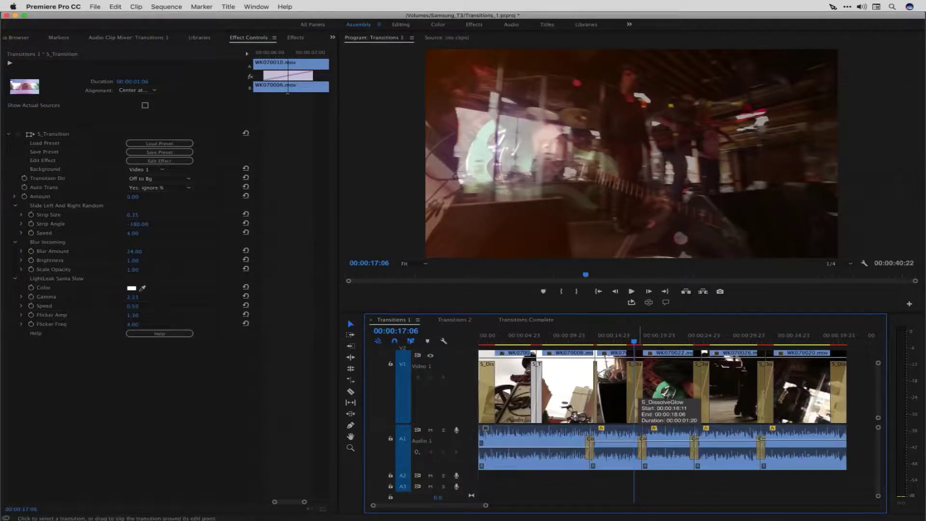
{"action": "key", "text": "shift+7"}
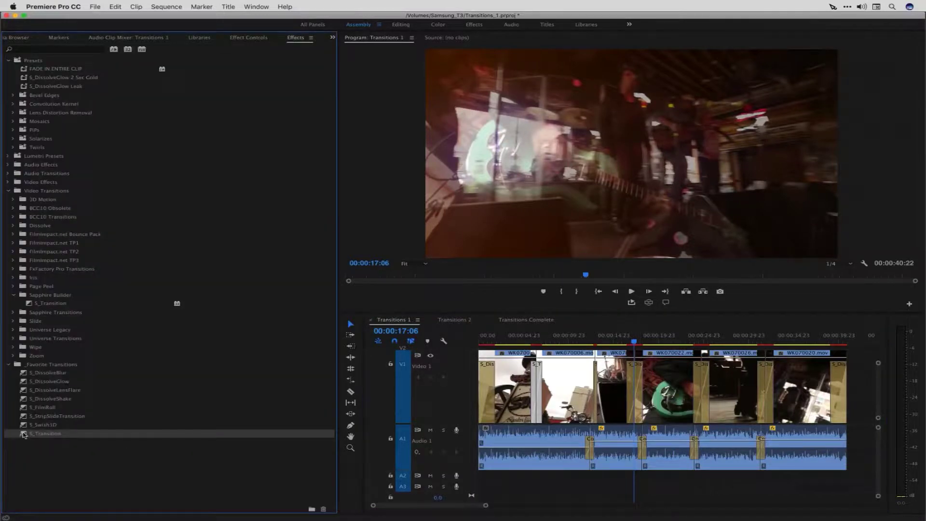
{"action": "left_click_drag", "start_coordinate": [25, 434], "coordinate": [635, 384]}
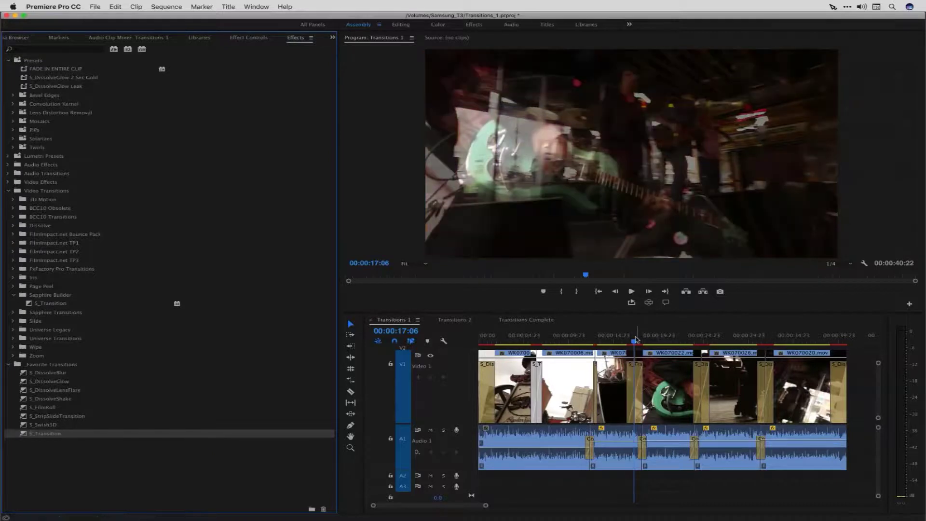
{"action": "left_click_drag", "start_coordinate": [635, 338], "coordinate": [634, 338]}
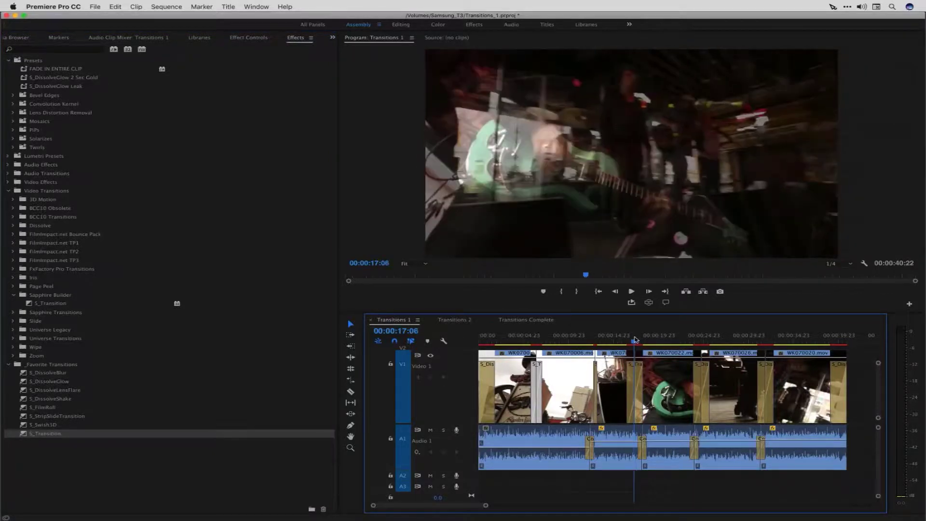
{"action": "key", "text": "="}
Load the favorite preset "Strip Scramble with Blur and Lightleaks" onto the new S_Transition.
{"action": "left_click", "coordinate": [693, 379]}
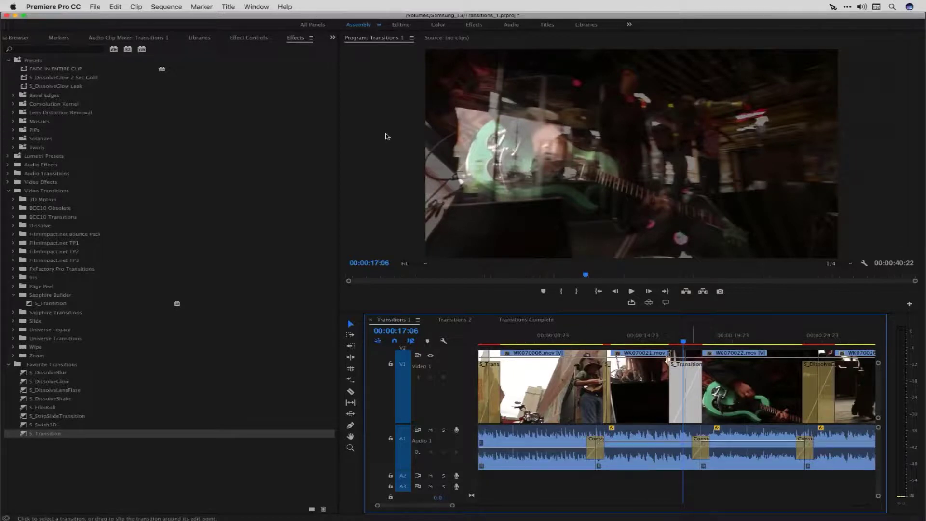
{"action": "key", "text": "shift+5"}
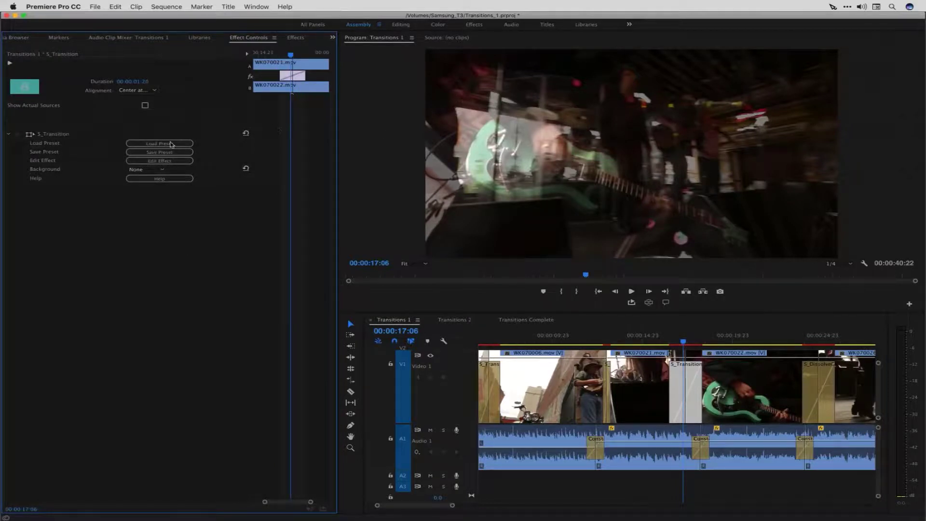
{"action": "left_click", "coordinate": [171, 144]}
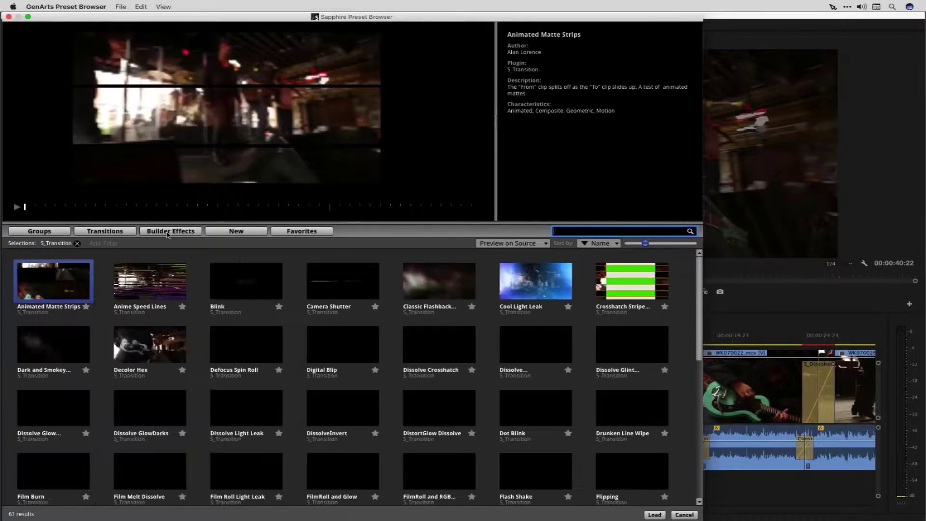
{"action": "left_click", "coordinate": [295, 233]}
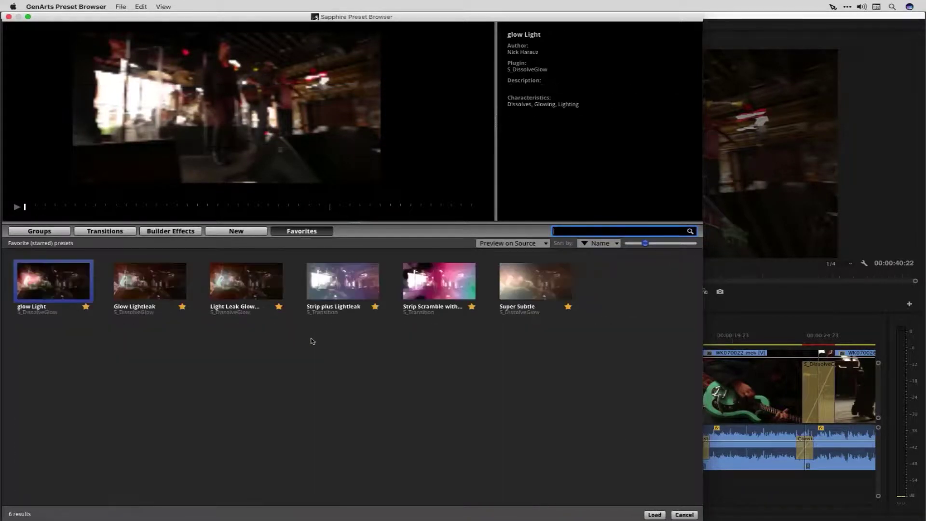
{"action": "left_click", "coordinate": [428, 290]}
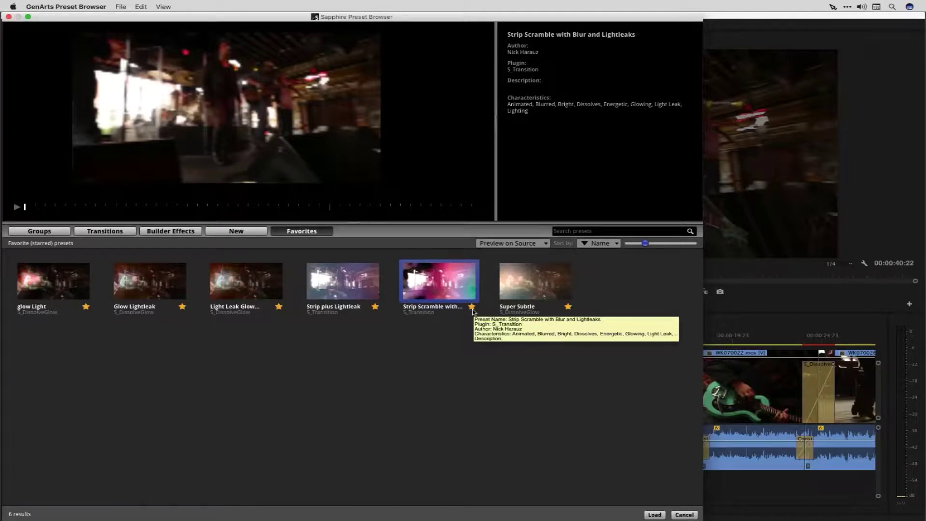
{"action": "left_click", "coordinate": [654, 515]}
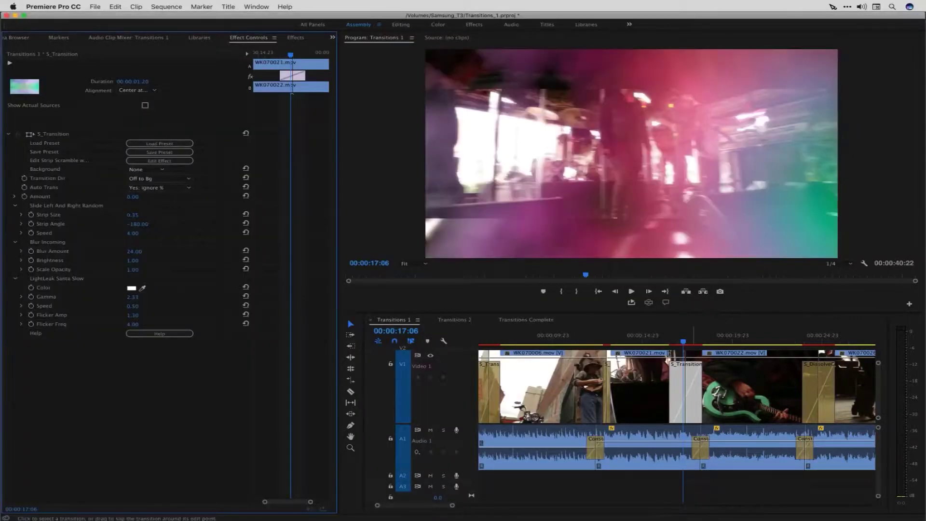
Check the transition at 00:00:17:01 and set its Background to Video 1.
{"action": "left_click", "coordinate": [683, 342]}
{"action": "left_click_drag", "start_coordinate": [683, 343], "coordinate": [679, 343]}
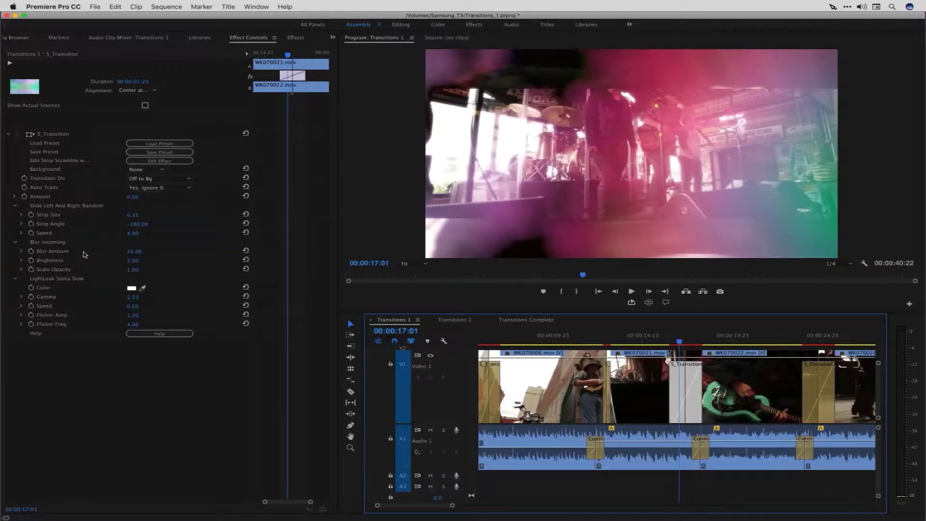
{"action": "left_click", "coordinate": [137, 170]}
{"action": "left_click", "coordinate": [138, 206]}
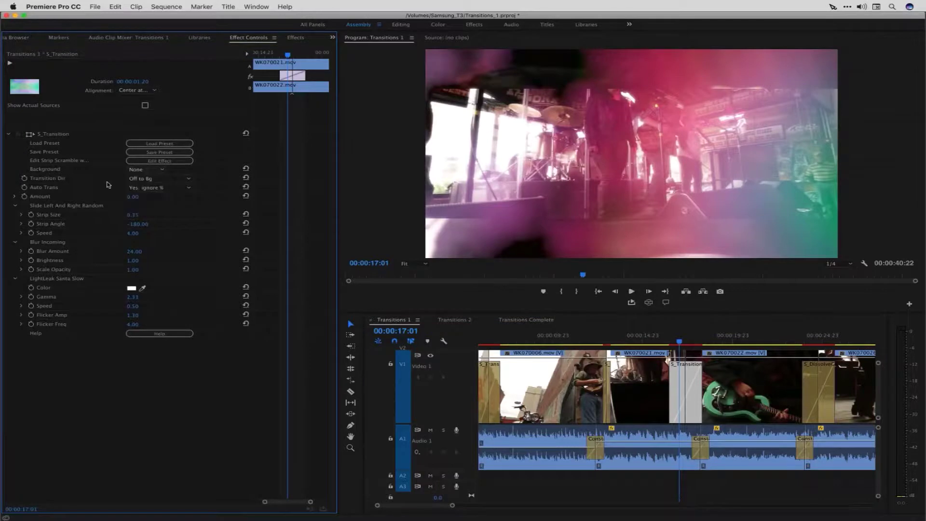
Edit the effect's node graph to replace the strip slide transition with DissolveEdgeRays, and preview it with the light leak.
{"action": "left_click", "coordinate": [151, 162]}
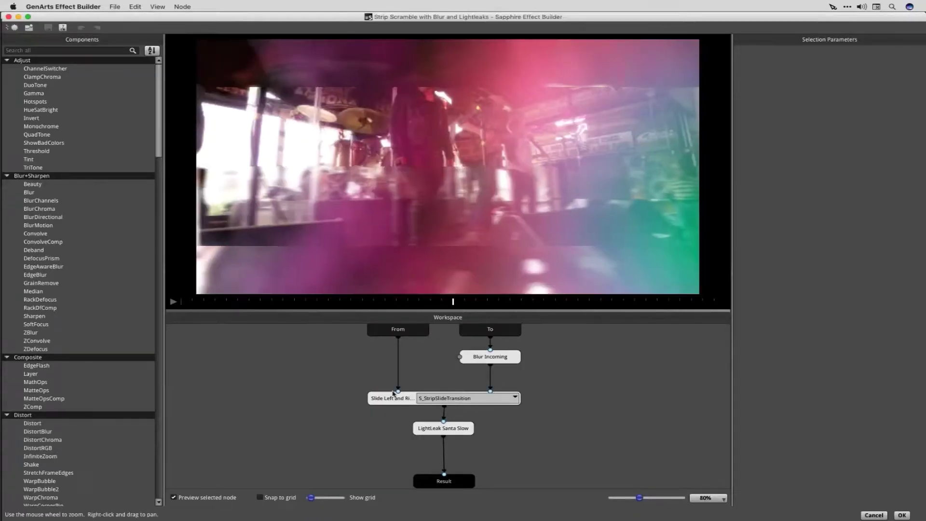
{"action": "left_click", "coordinate": [440, 396]}
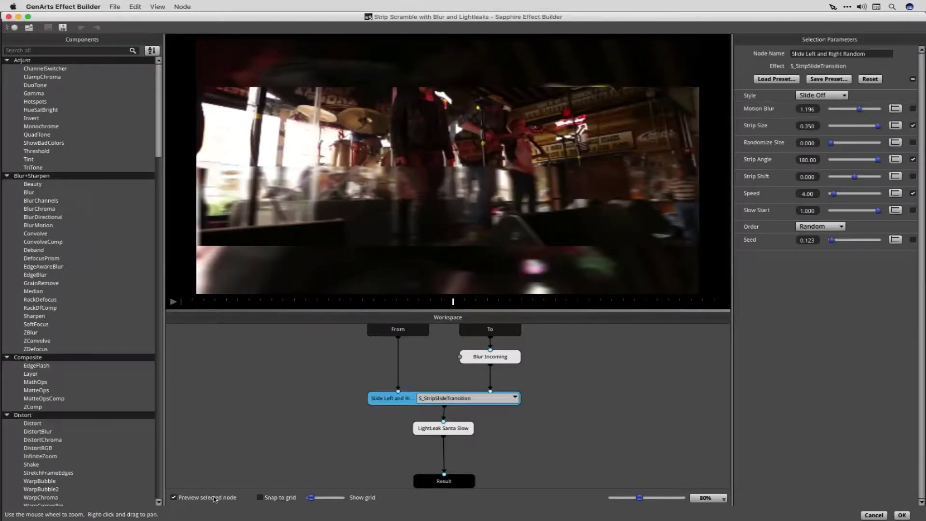
{"action": "left_click", "coordinate": [452, 397]}
{"action": "left_click", "coordinate": [466, 400]}
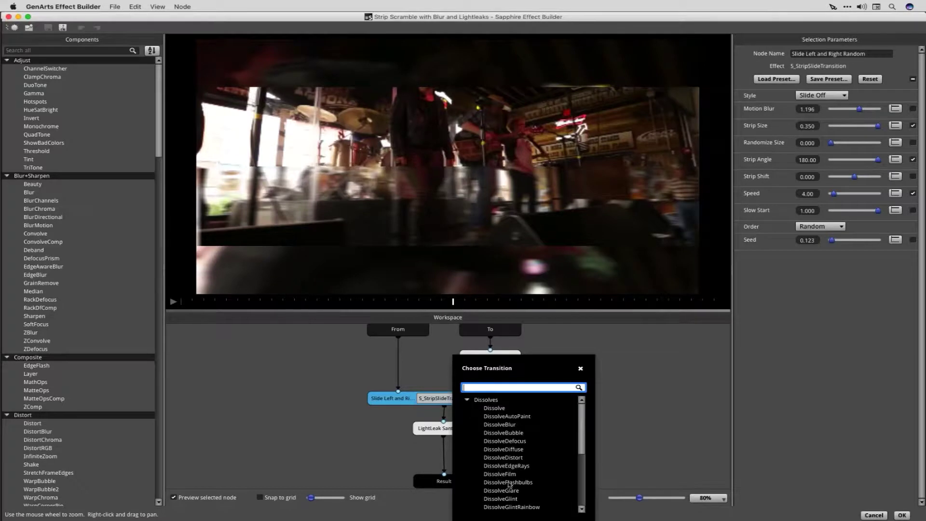
{"action": "left_click", "coordinate": [505, 465]}
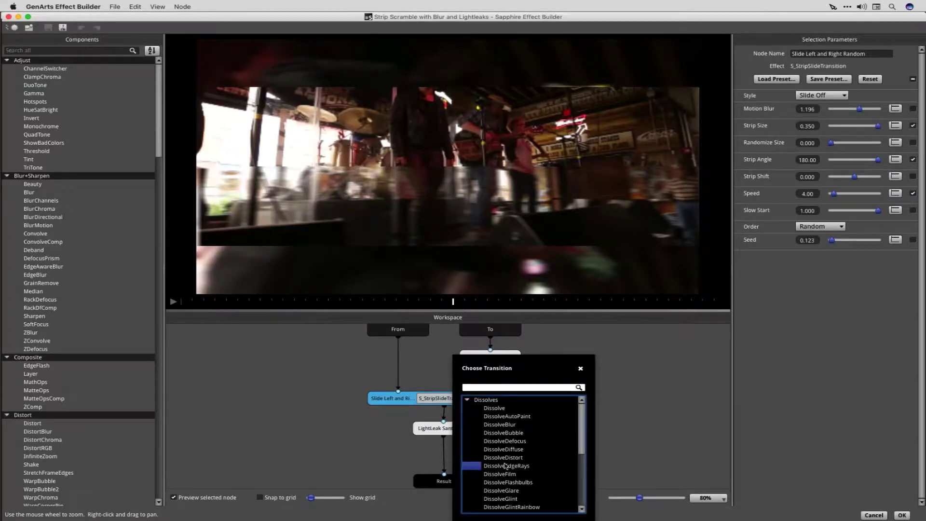
{"action": "double_click", "coordinate": [505, 465]}
{"action": "left_click", "coordinate": [465, 302]}
{"action": "left_click", "coordinate": [429, 429]}
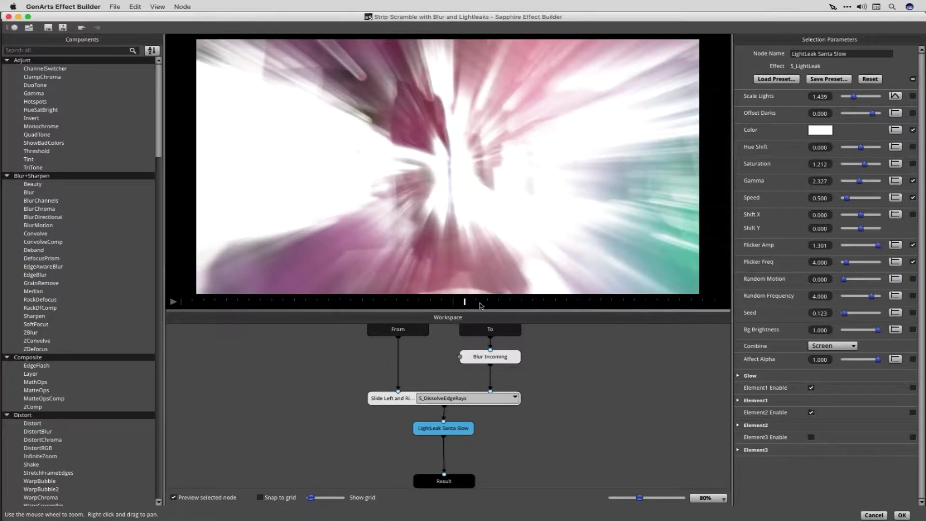
Set the edge rays dissolve's Rays Brightness to 2 and Rays Center X to about -0.550, and apply the edited effect.
{"action": "left_click", "coordinate": [391, 398]}
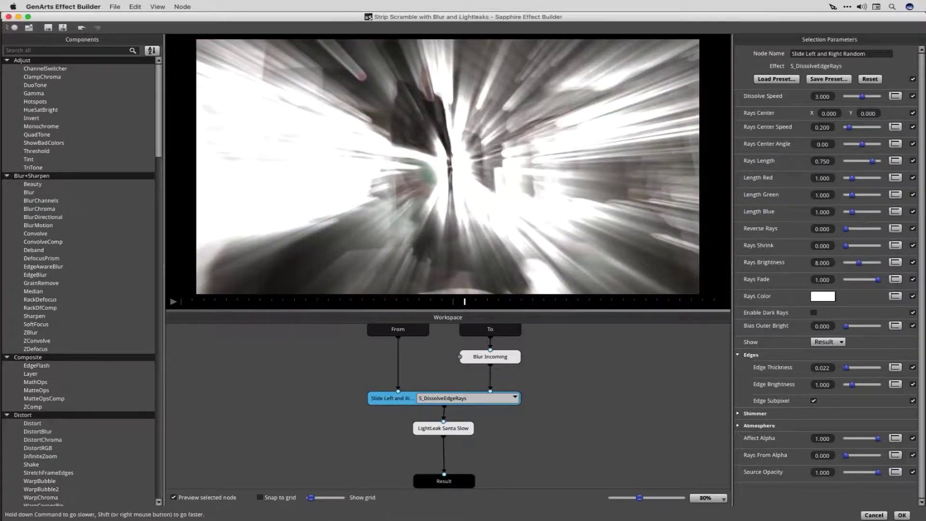
{"action": "left_click", "coordinate": [822, 262]}
{"action": "type", "text": "2"}
{"action": "key", "text": "Return"}
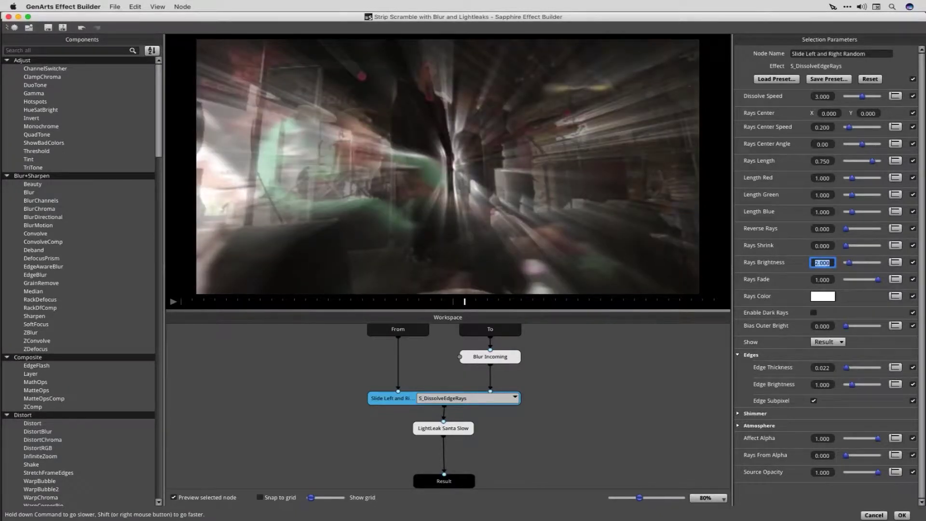
{"action": "left_click_drag", "start_coordinate": [812, 113], "coordinate": [802, 113]}
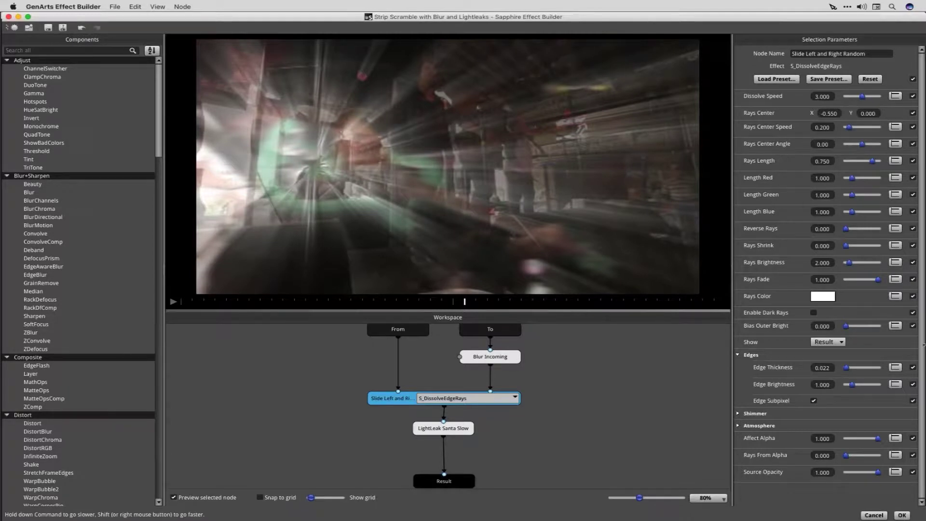
{"action": "left_click", "coordinate": [901, 515]}
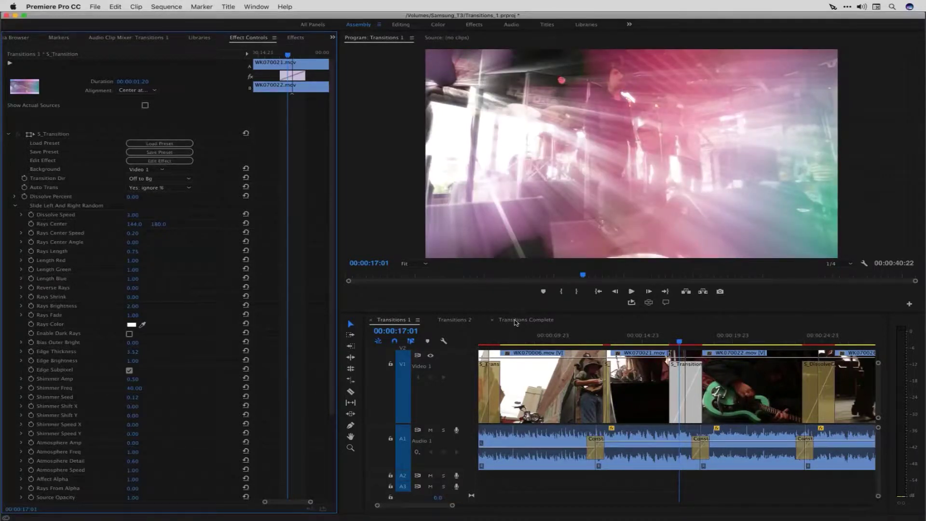
Open the Transitions Complete sequence and move the playhead to its first transition at 00:00:06:05.
{"action": "left_click", "coordinate": [515, 321]}
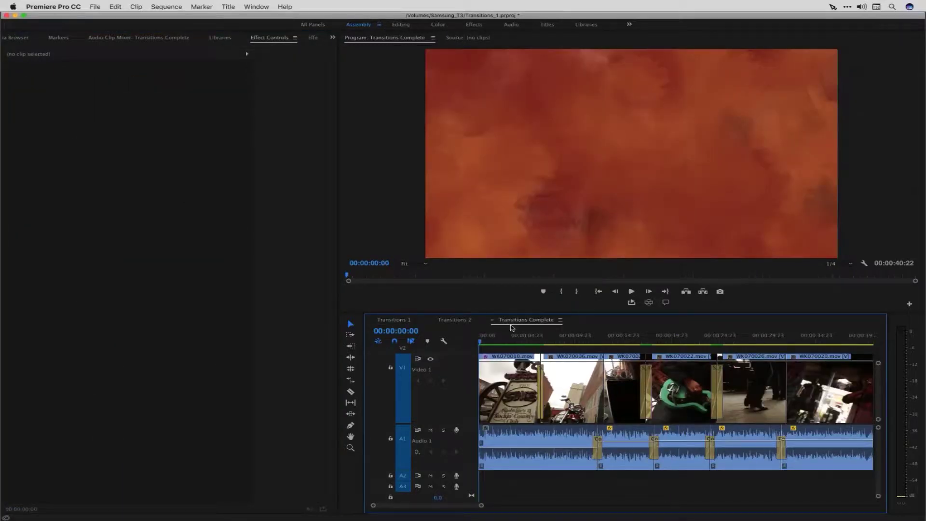
{"action": "left_click", "coordinate": [539, 342]}
{"action": "left_click_drag", "start_coordinate": [558, 341], "coordinate": [539, 358]}
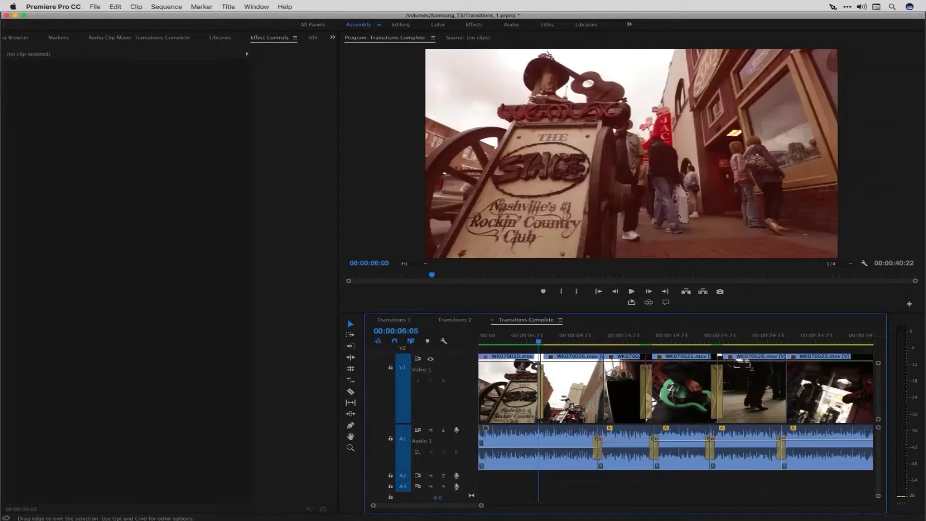
Play back the sequence's transitions and set the playhead at 00:00:24:20 on the green light leak transition.
{"action": "key", "text": "space"}
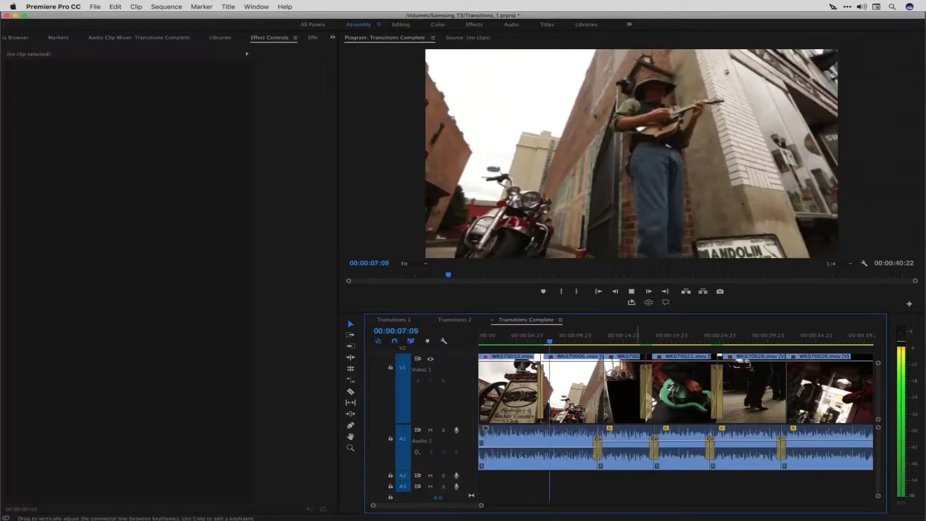
{"action": "key", "text": "space"}
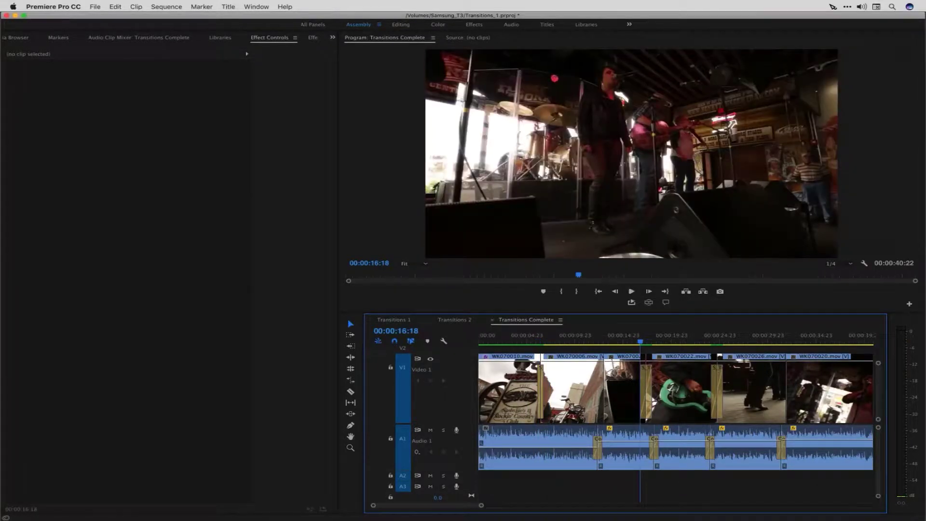
{"action": "key", "text": "space"}
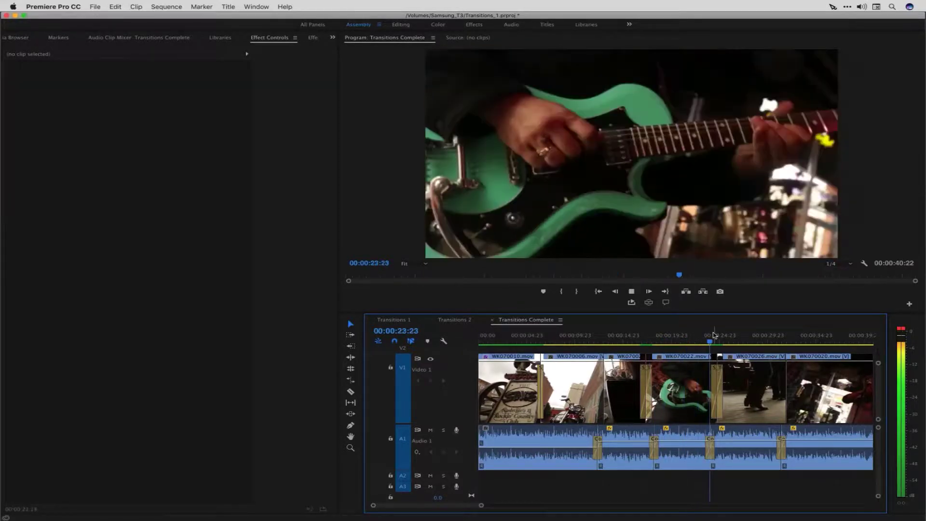
{"action": "key", "text": "space"}
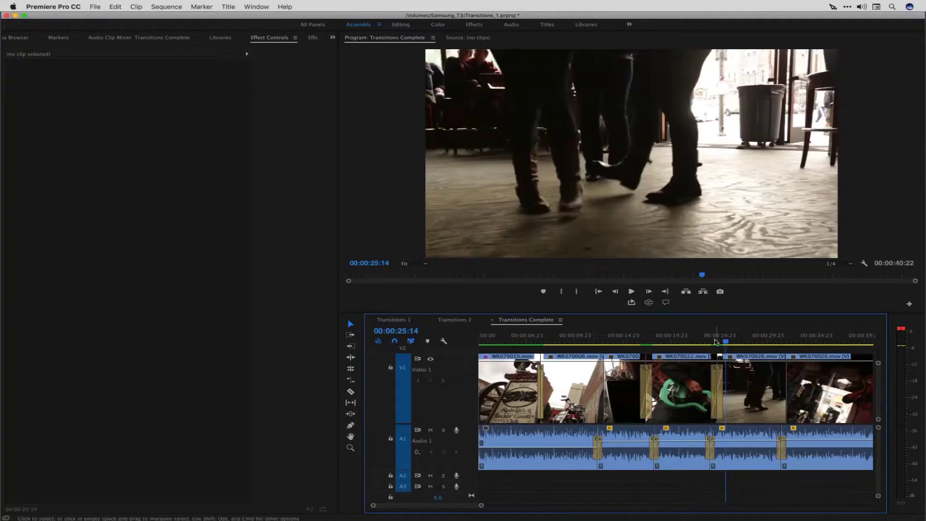
{"action": "left_click", "coordinate": [717, 338]}
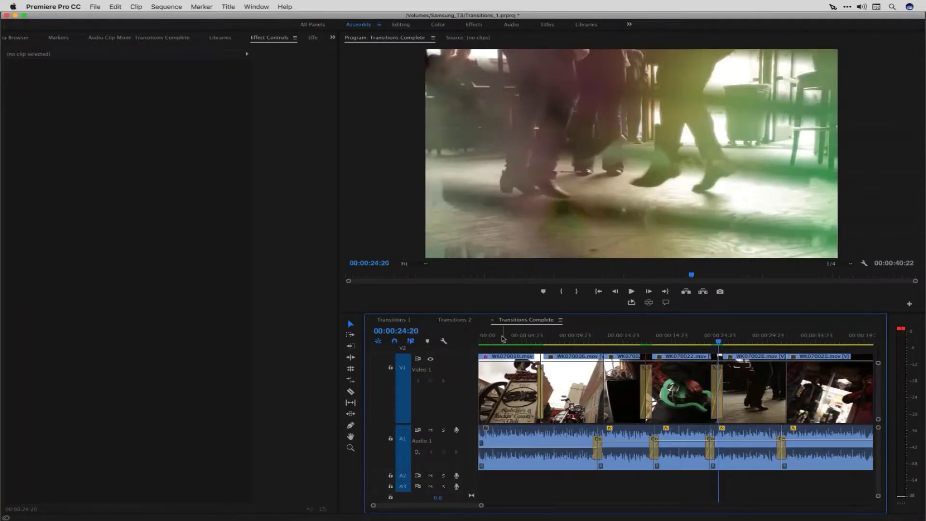
Return to the sequence start and preview the grunge opening on the first clip.
{"action": "left_click", "coordinate": [502, 338]}
{"action": "left_click", "coordinate": [485, 339]}
{"action": "mouse_move", "coordinate": [483, 338]}
{"action": "left_mouse_down"}
{"action": "mouse_move", "coordinate": [494, 337]}
{"action": "mouse_move", "coordinate": [484, 338]}
{"action": "left_mouse_up"}
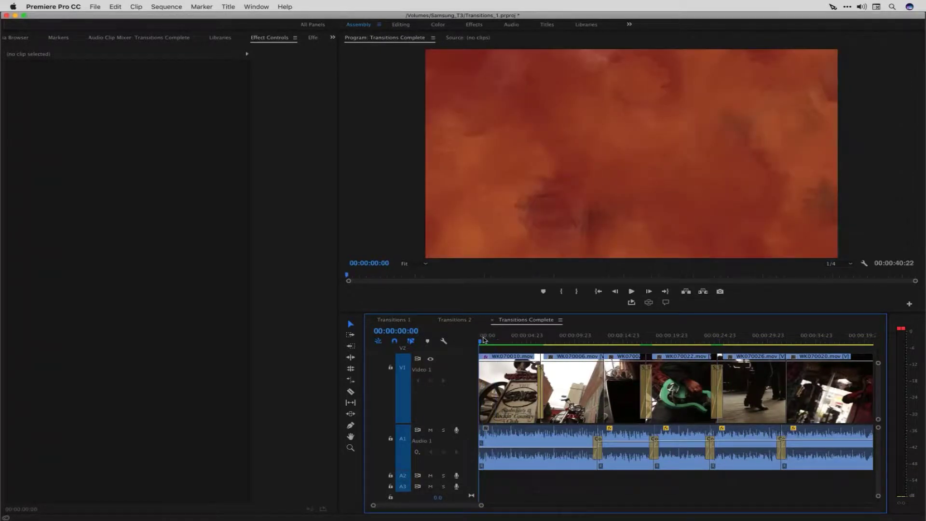
{"action": "key", "text": "space"}
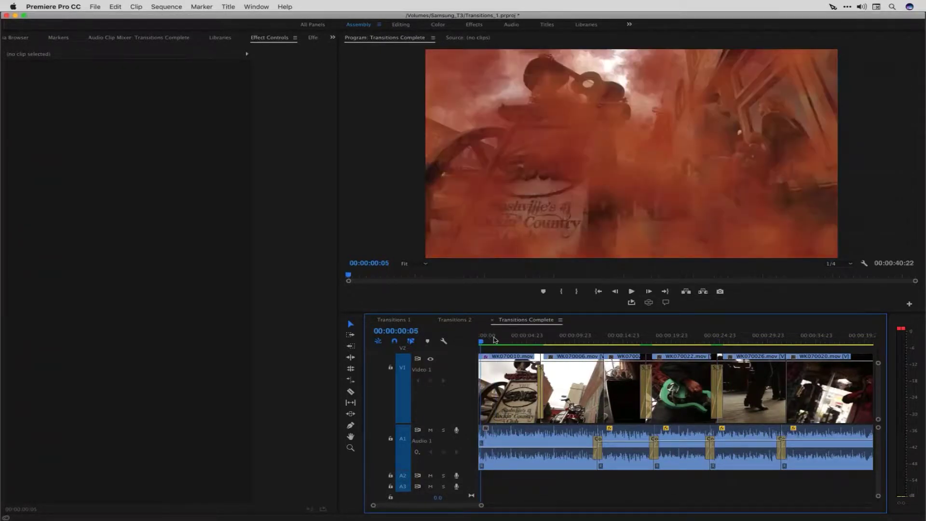
{"action": "left_click", "coordinate": [494, 340]}
Select the first clip, WK070010.mov, and open its S_Effect in the Sapphire Effect Builder.
{"action": "left_click", "coordinate": [508, 376]}
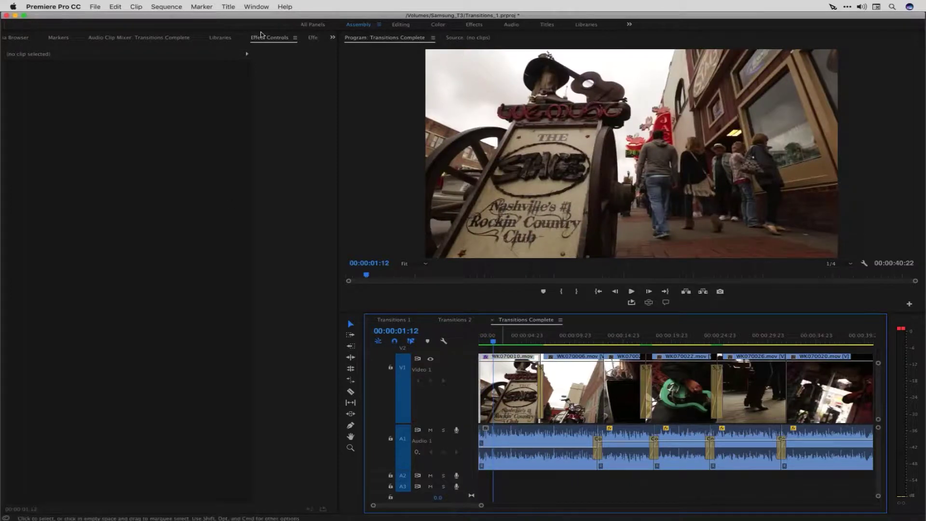
{"action": "left_click", "coordinate": [312, 38]}
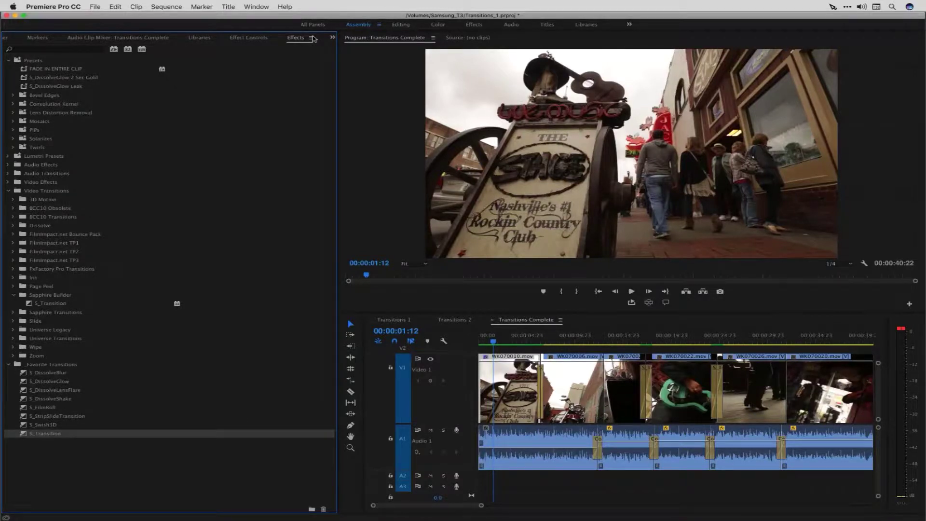
{"action": "left_click", "coordinate": [488, 341]}
{"action": "key", "text": "space"}
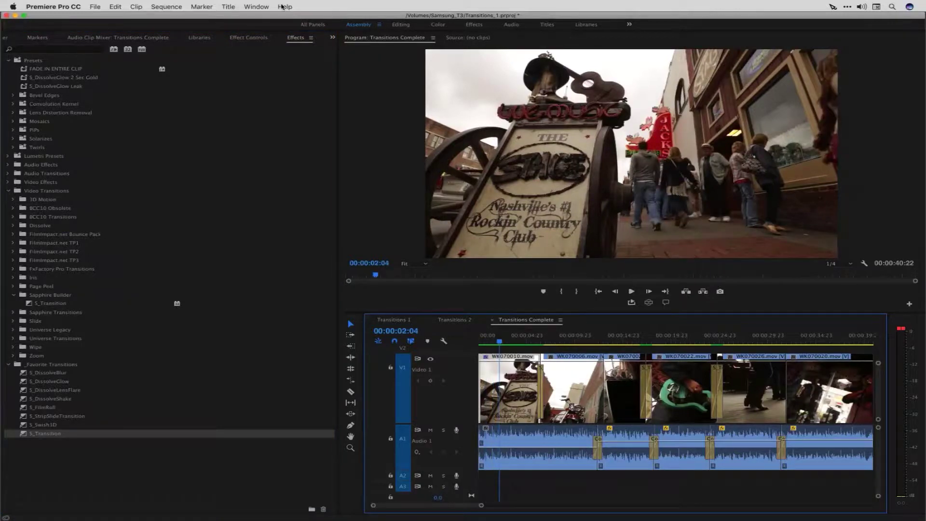
{"action": "left_click", "coordinate": [249, 37]}
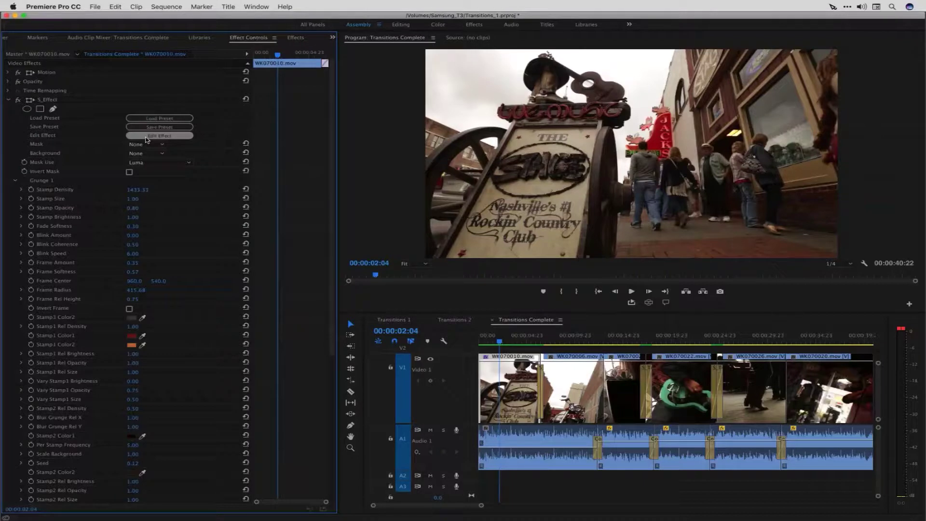
{"action": "left_click", "coordinate": [146, 137]}
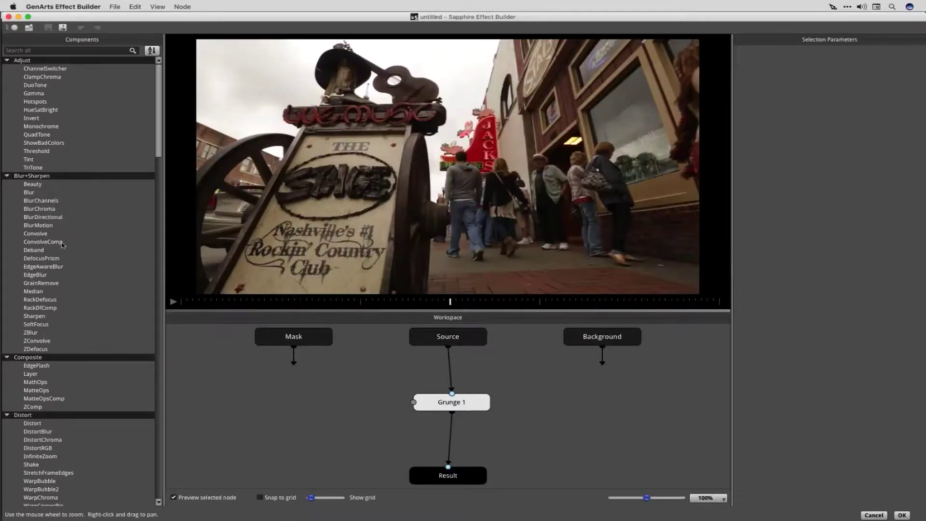
Scrub the beginning of the effect preview to examine how the grunge reveals the clip.
{"action": "scroll", "coordinate": [62, 243], "scroll_direction": "down", "scroll_amount": 5}
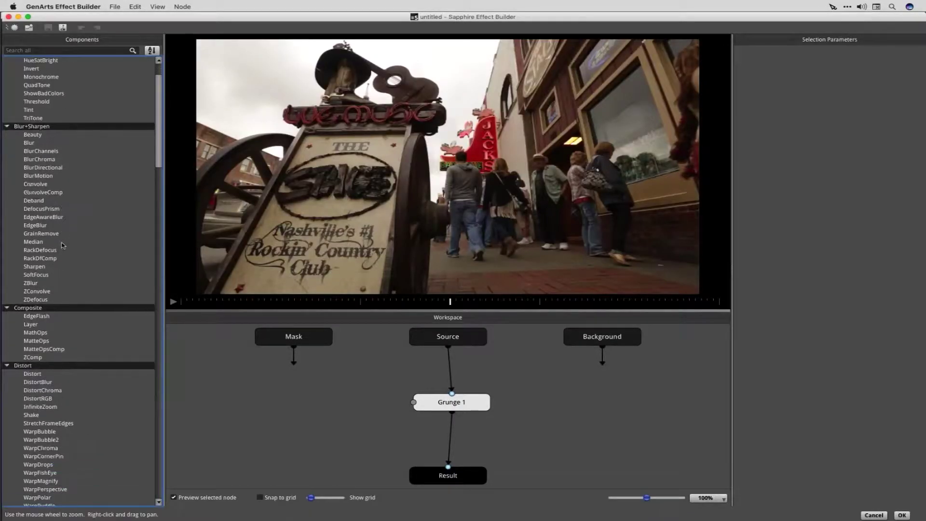
{"action": "scroll", "coordinate": [70, 230], "scroll_direction": "up", "scroll_amount": 5}
{"action": "left_click", "coordinate": [64, 51]}
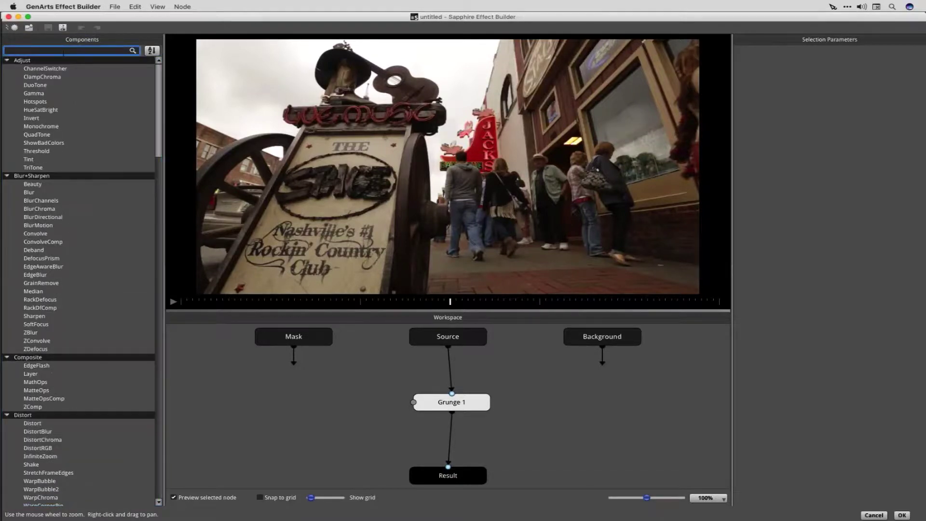
{"action": "left_click", "coordinate": [234, 301]}
{"action": "left_click_drag", "start_coordinate": [208, 300], "coordinate": [183, 301]}
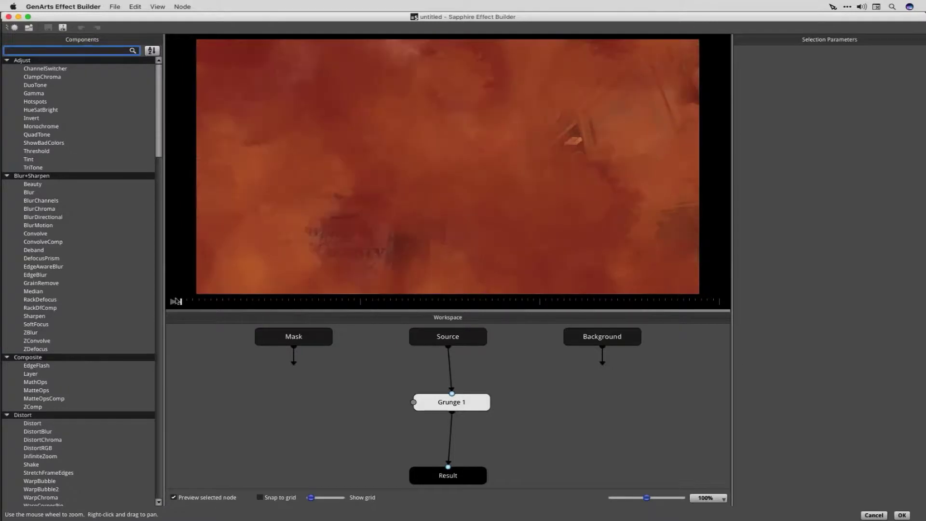
{"action": "left_click", "coordinate": [229, 301]}
{"action": "left_click", "coordinate": [182, 301]}
{"action": "left_click", "coordinate": [186, 301]}
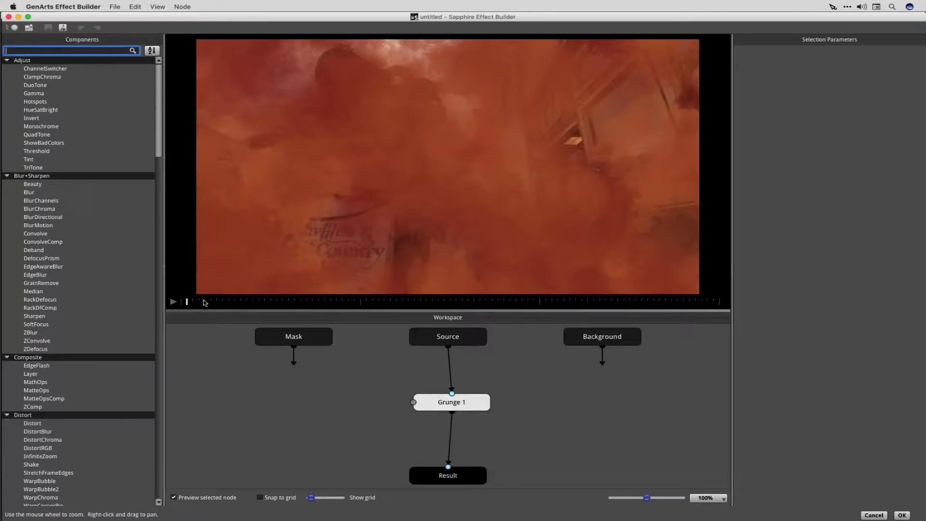
{"action": "left_click", "coordinate": [258, 301]}
{"action": "left_click_drag", "start_coordinate": [309, 300], "coordinate": [179, 314]}
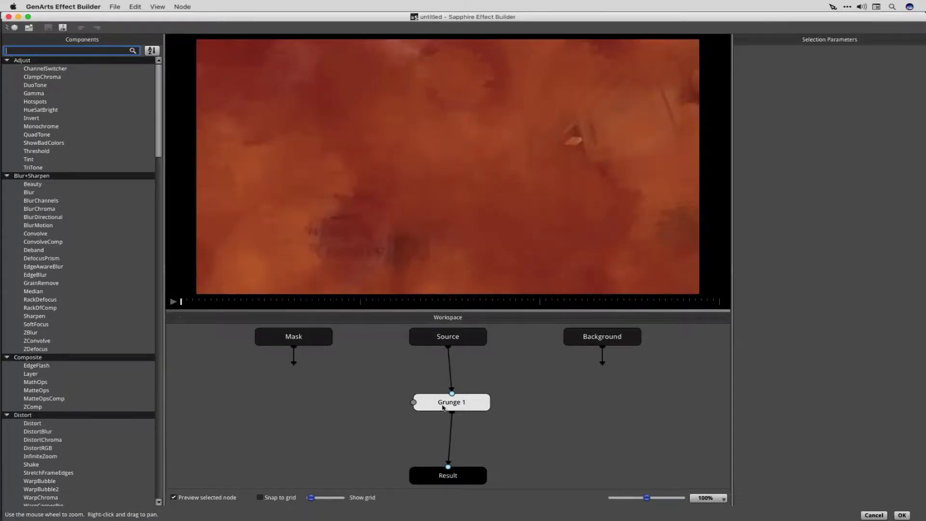
Select the Grunge 1 node and examine its Stamp Opacity animation curve while scrubbing the start of the preview.
{"action": "left_click", "coordinate": [446, 405]}
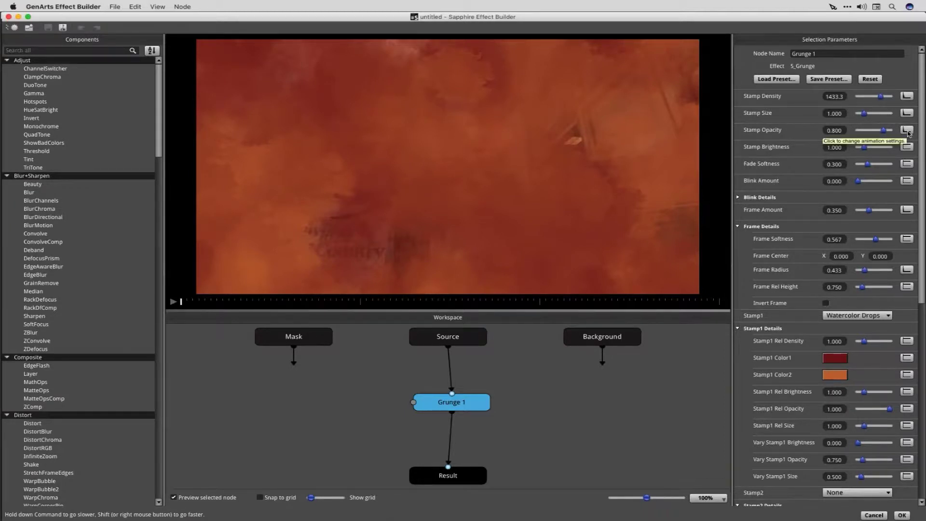
{"action": "left_click", "coordinate": [907, 131]}
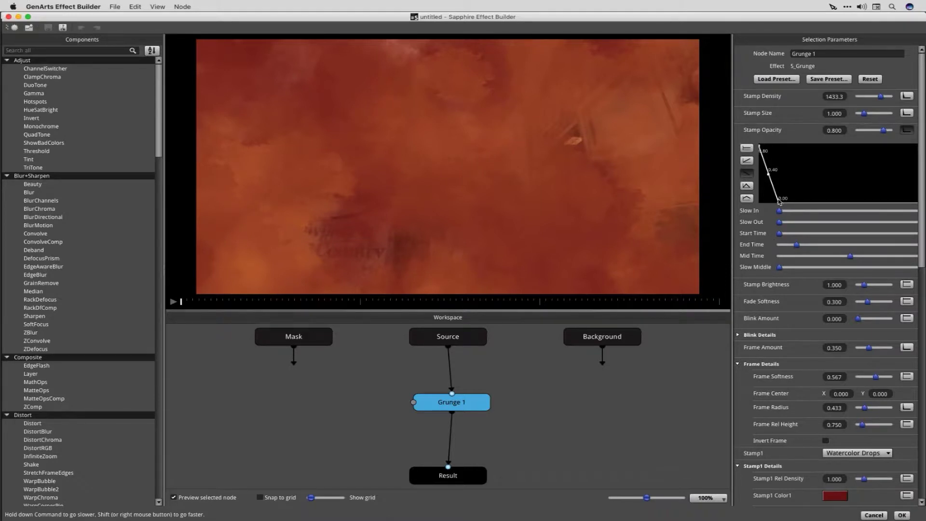
{"action": "left_click_drag", "start_coordinate": [205, 299], "coordinate": [270, 308]}
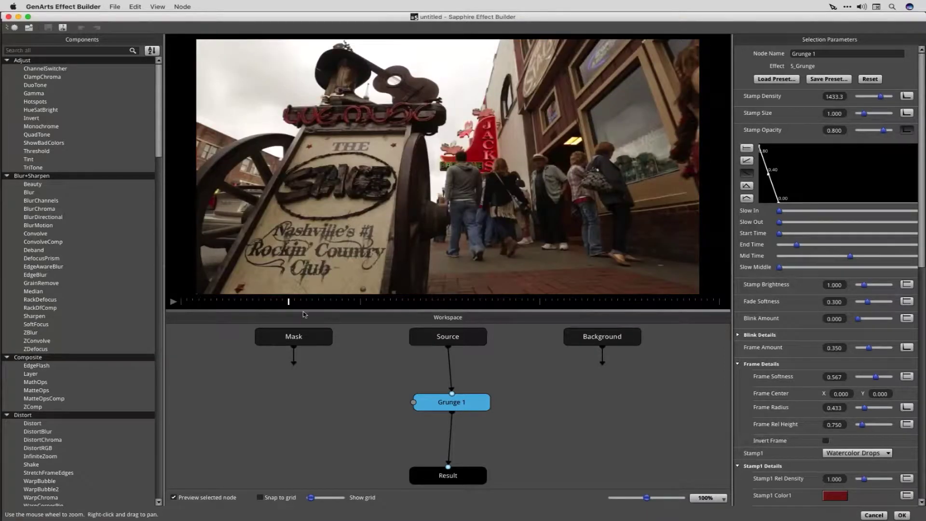
{"action": "left_click", "coordinate": [192, 309]}
{"action": "left_click_drag", "start_coordinate": [191, 309], "coordinate": [222, 308]}
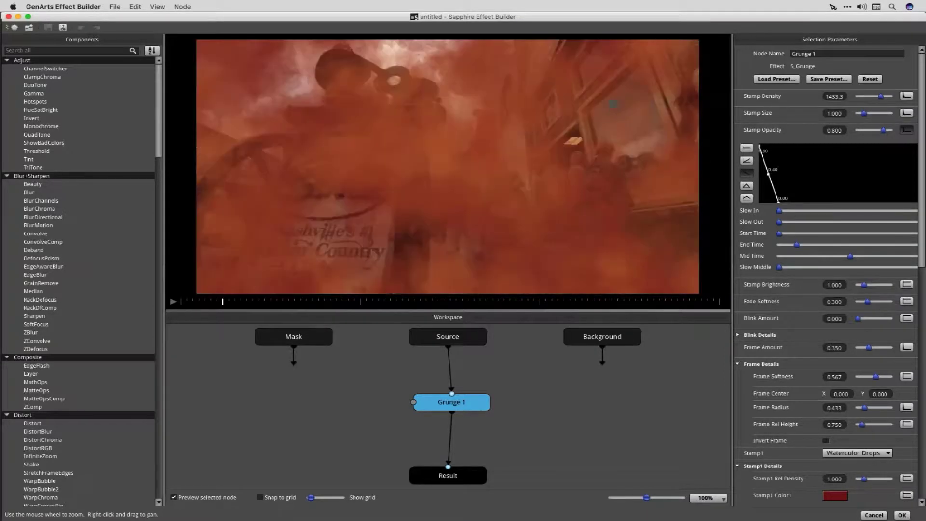
Check the Grunge 1 animation curves for Stamp Density and Stamp Size, and close the effect editor accepting the effect.
{"action": "left_click", "coordinate": [906, 129]}
{"action": "left_click", "coordinate": [908, 95]}
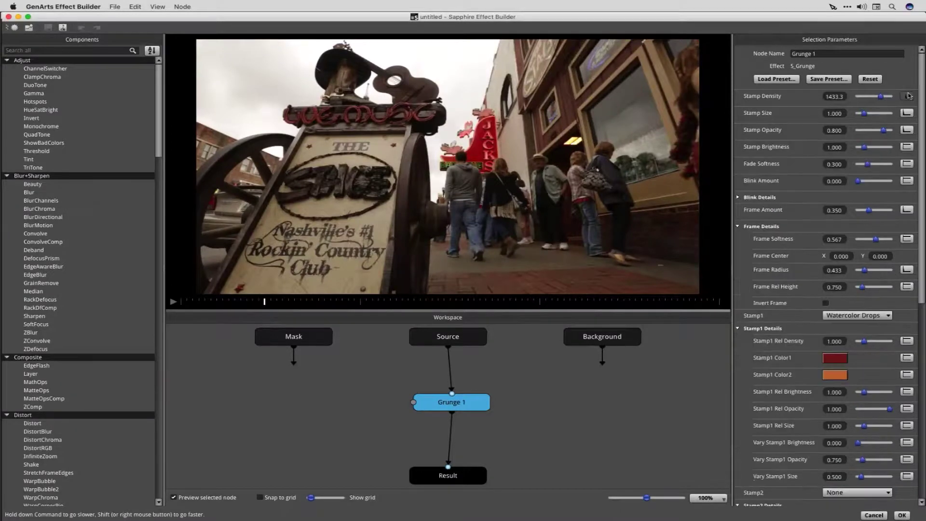
{"action": "left_click", "coordinate": [908, 95]}
{"action": "left_click", "coordinate": [908, 113]}
{"action": "left_click", "coordinate": [909, 113]}
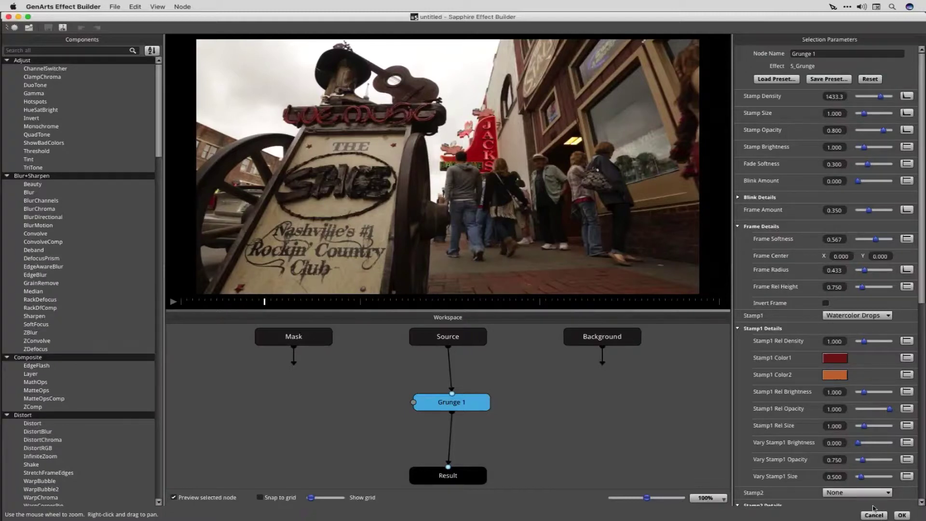
{"action": "left_click", "coordinate": [902, 515]}
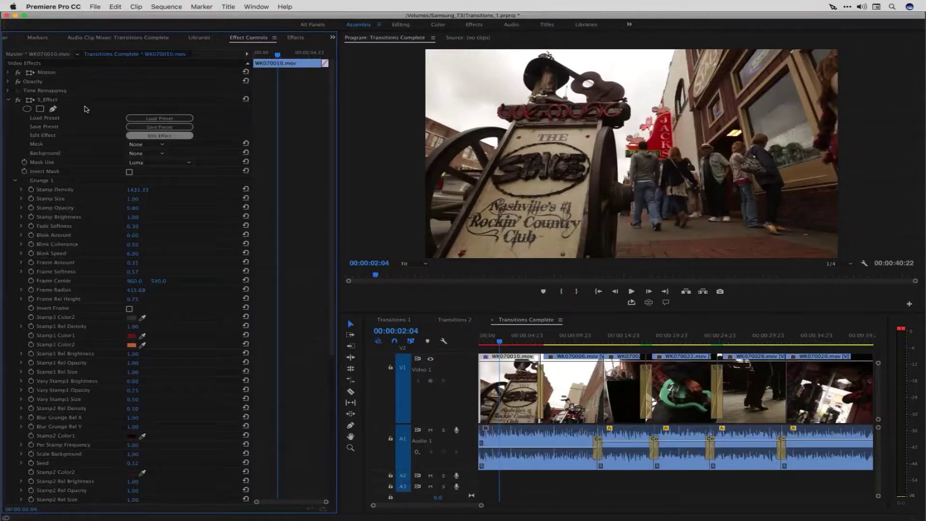
Collapse the S_Effect parameters and select the S_Transition between WK070021.mov and WK070022.mov, with the playhead at 00:00:17:06.
{"action": "left_click", "coordinate": [8, 100]}
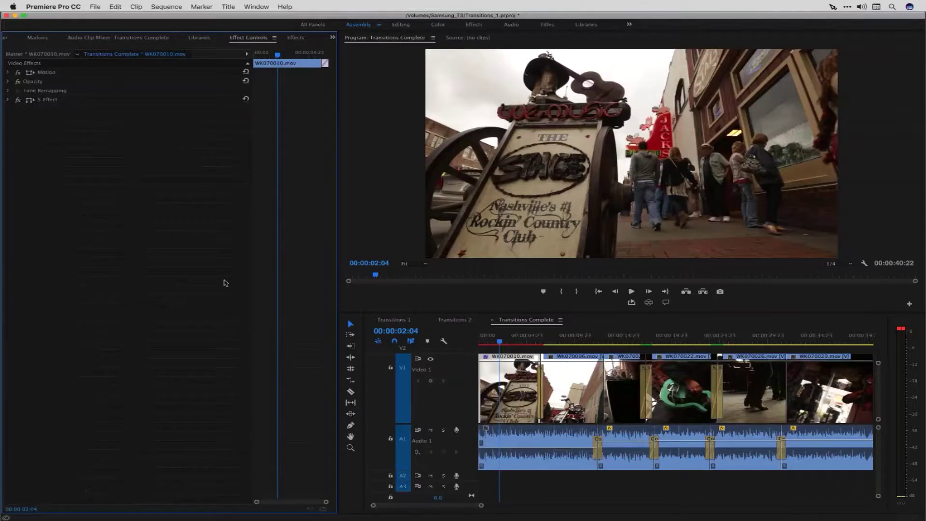
{"action": "left_click", "coordinate": [646, 336]}
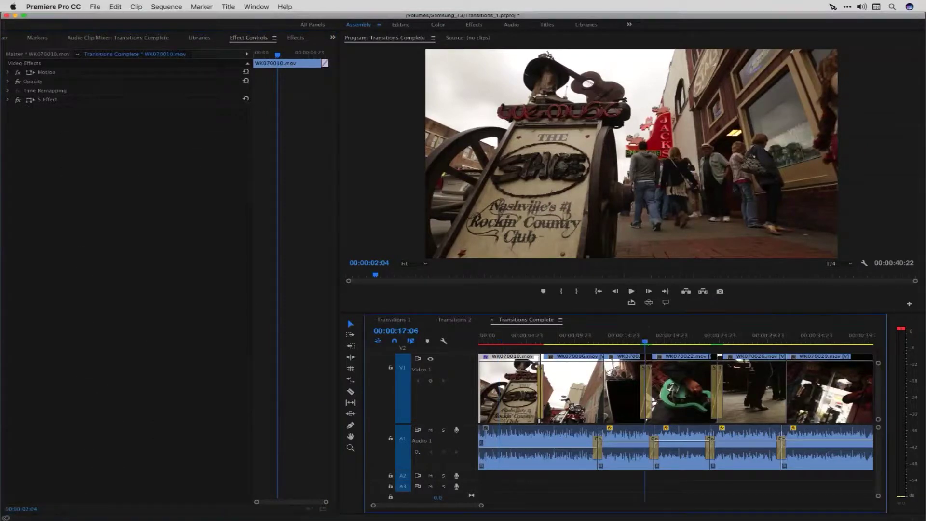
{"action": "left_click", "coordinate": [648, 393]}
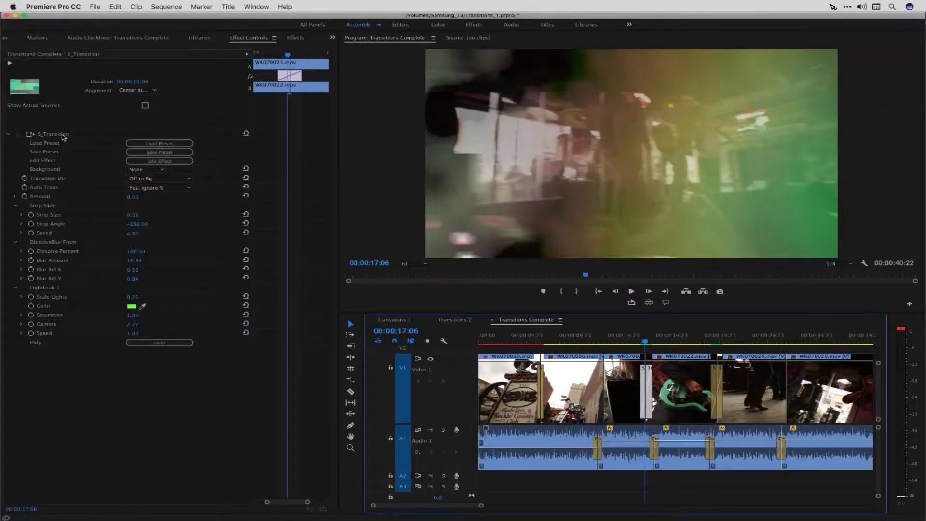
{"action": "left_click", "coordinate": [62, 137]}
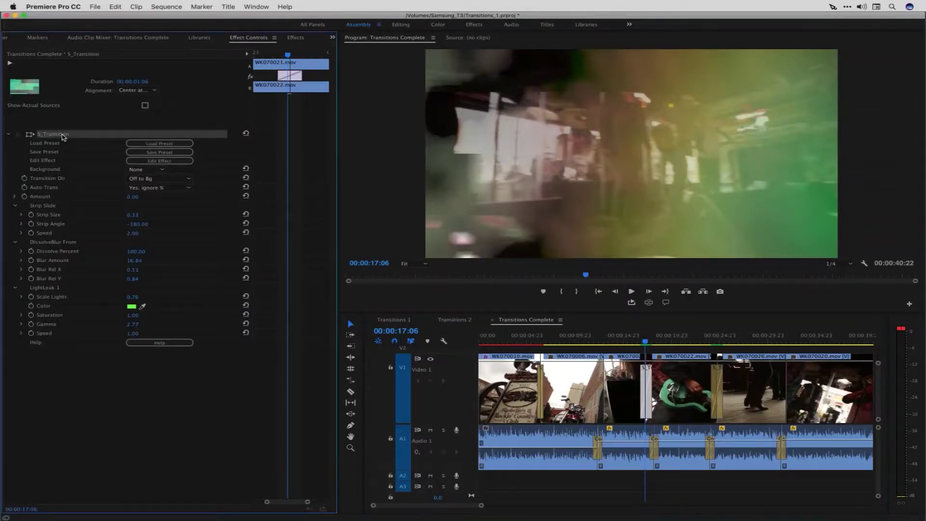
{"action": "right_click", "coordinate": [62, 137]}
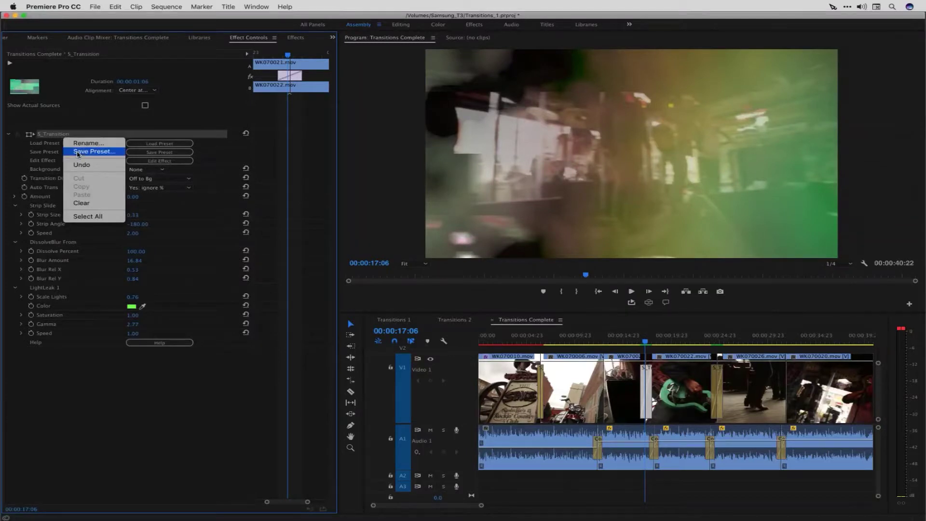
{"action": "left_click", "coordinate": [77, 154]}
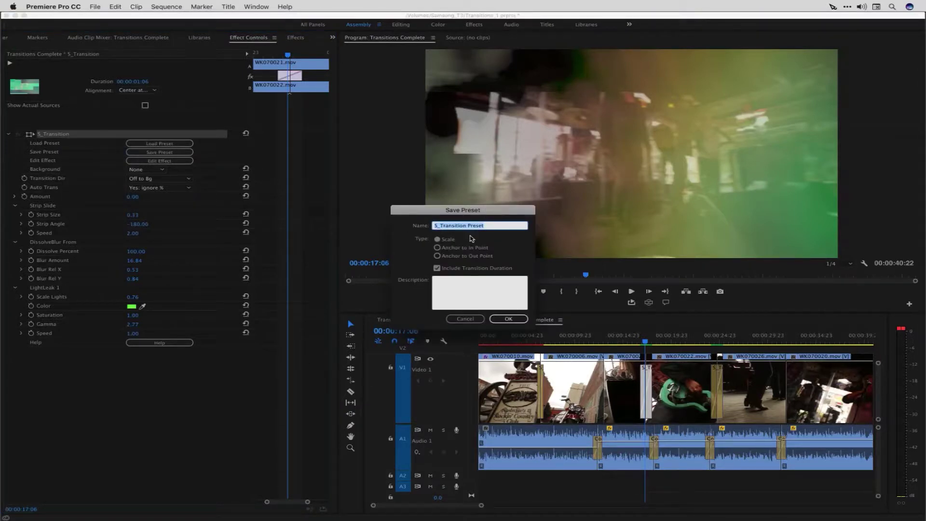
{"action": "left_click", "coordinate": [463, 319]}
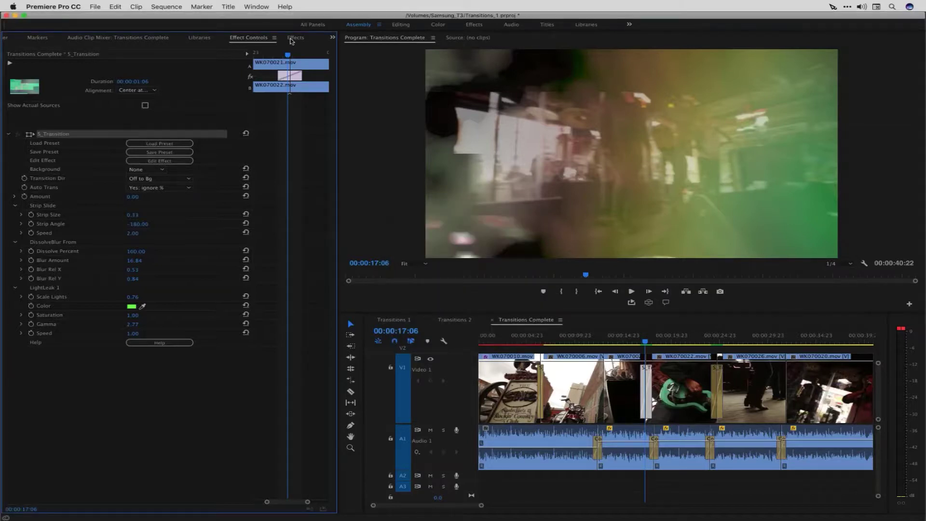
Try to apply the FADE IN ENTIRE CLIP preset to the cut between WK070010.mov and WK070006.mov.
{"action": "left_click", "coordinate": [292, 39]}
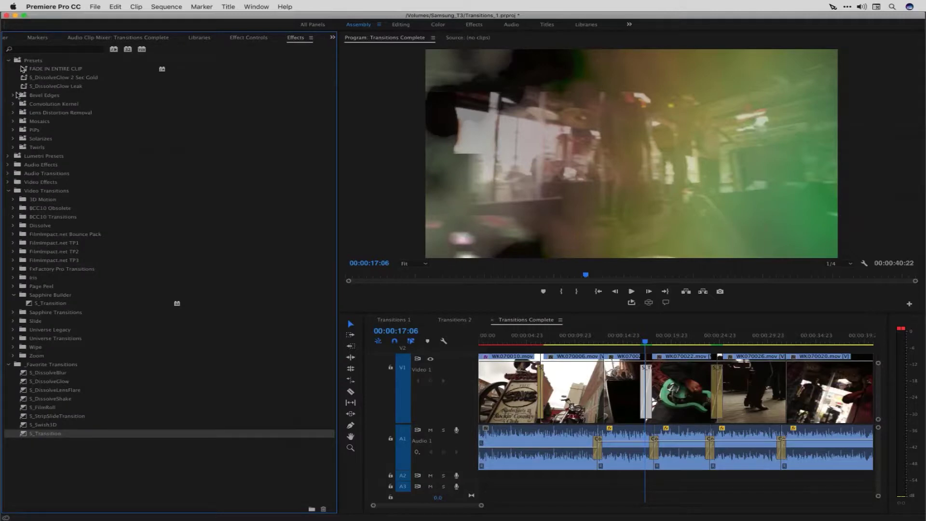
{"action": "left_click", "coordinate": [29, 70]}
{"action": "left_click_drag", "start_coordinate": [335, 294], "coordinate": [539, 389]}
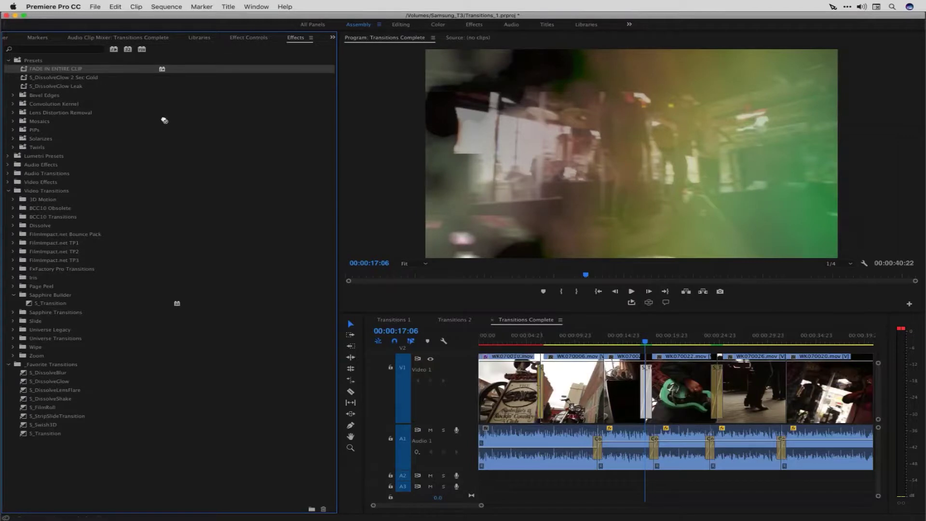
Apply the S_DissolveGlow 2 Sec Gold preset to the cut between WK070010.mov and WK070006.mov.
{"action": "left_click", "coordinate": [59, 78]}
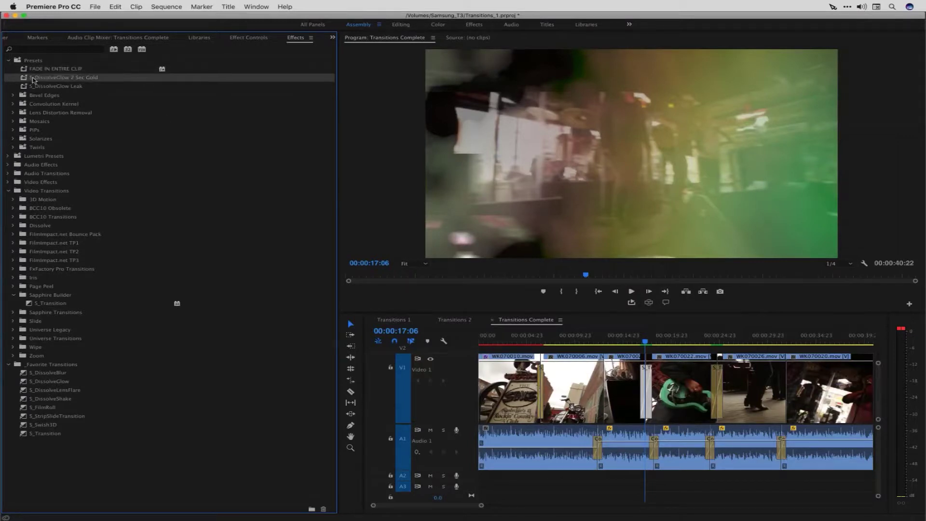
{"action": "left_click_drag", "start_coordinate": [467, 326], "coordinate": [542, 384]}
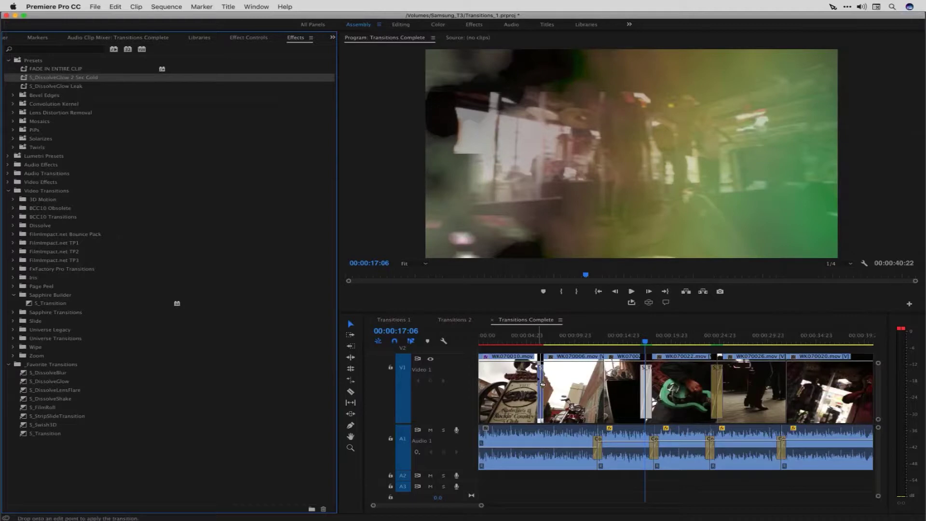
{"action": "left_click_drag", "start_coordinate": [542, 384], "coordinate": [542, 384]}
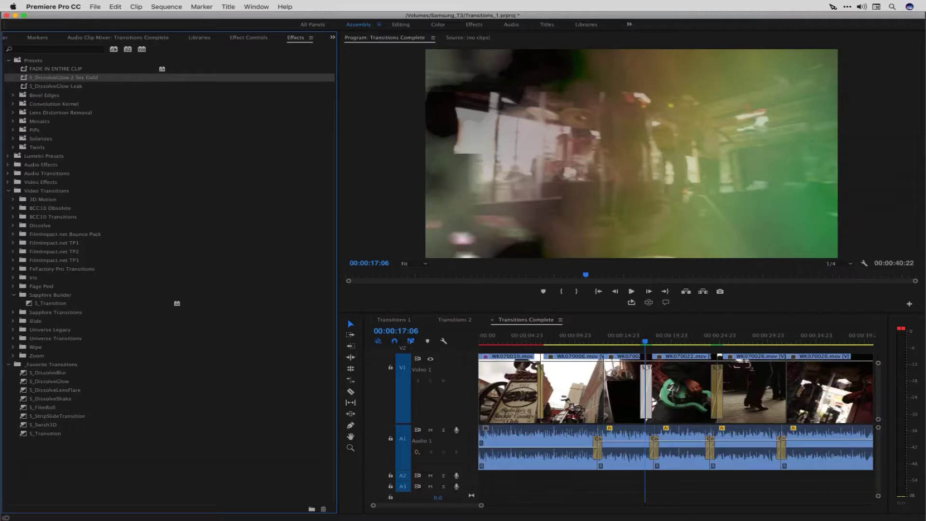
Collapse the Presets, Video Transitions and _Favorite Transitions folders in the effects list and show the contents of the Transitions_1 project.
{"action": "left_click", "coordinate": [8, 60]}
{"action": "left_click", "coordinate": [8, 103]}
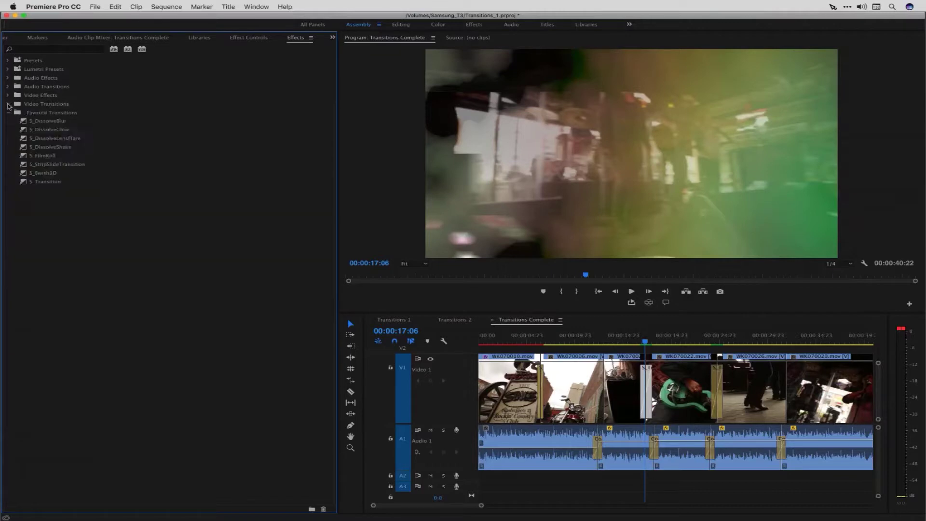
{"action": "left_click", "coordinate": [8, 113]}
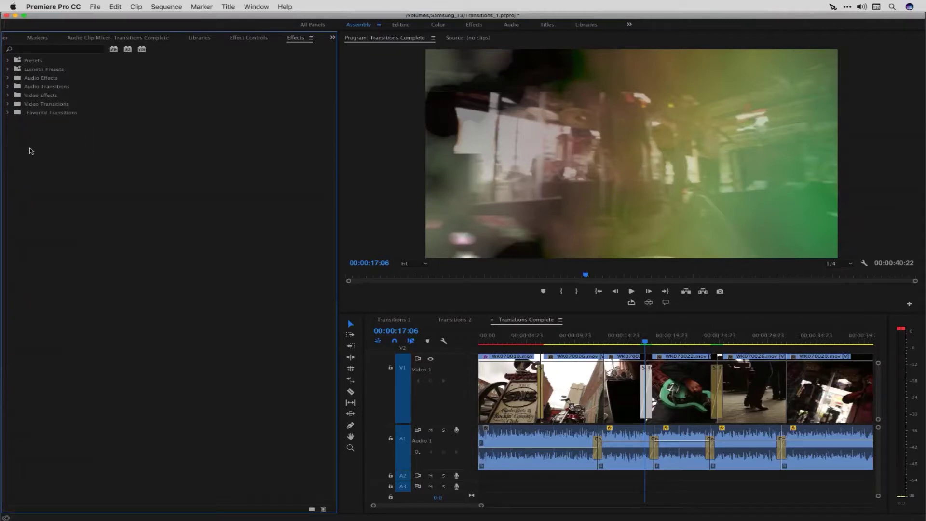
{"action": "left_click", "coordinate": [333, 37]}
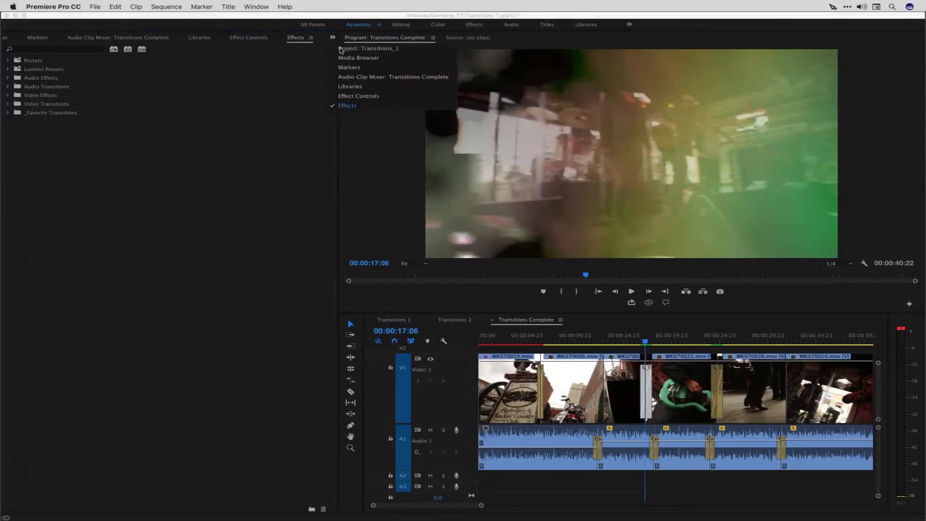
{"action": "left_click", "coordinate": [341, 48]}
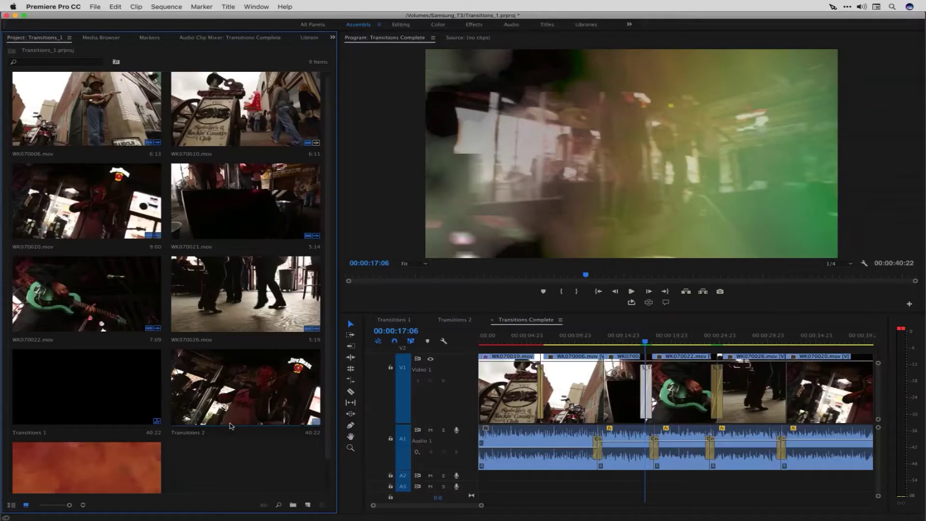
{"action": "mouse_move", "coordinate": [2, 506]}
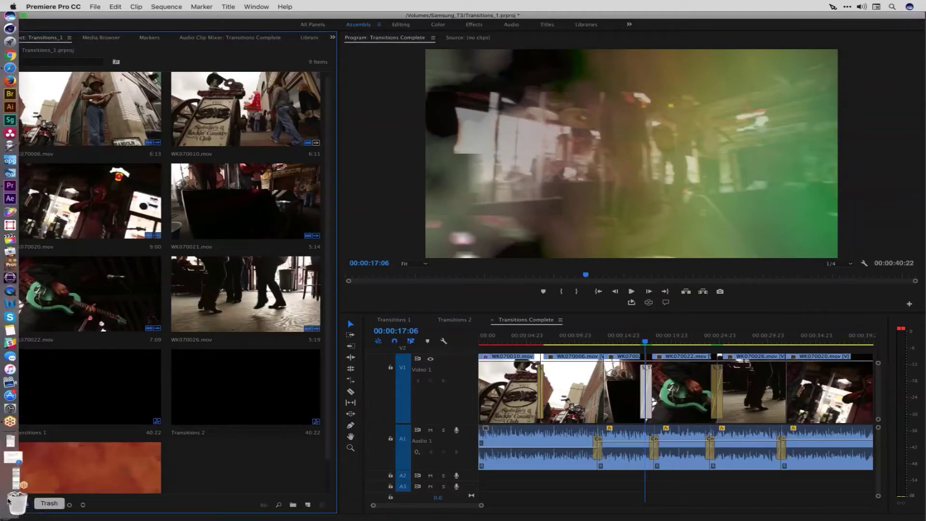